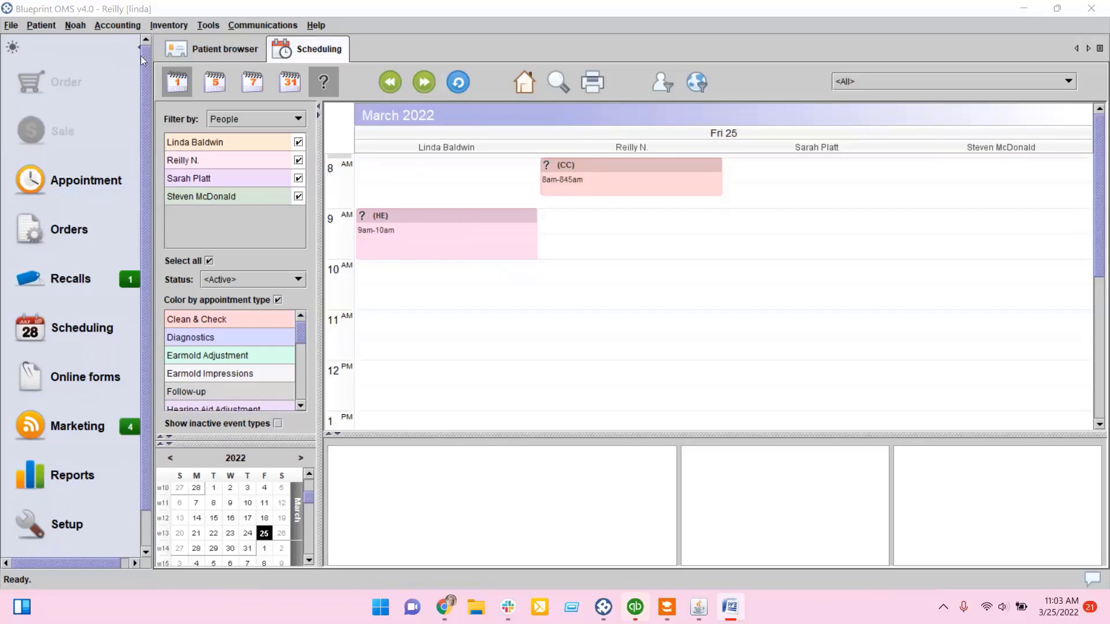
# Step: Open inventory management and review the status filter options
pyautogui.click(169, 25)
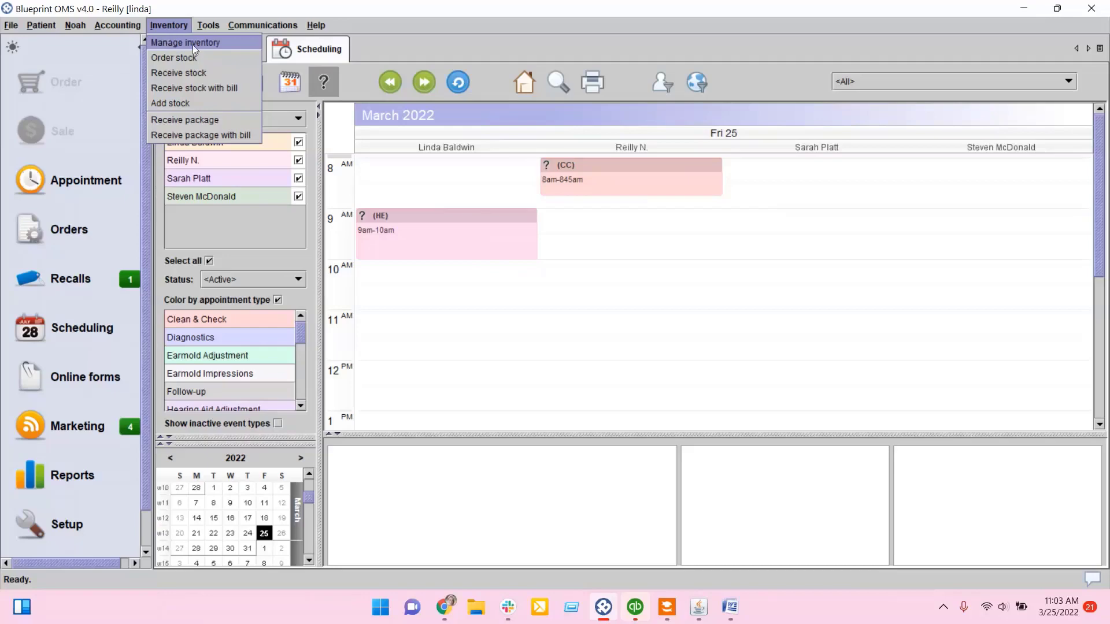
pyautogui.click(224, 42)
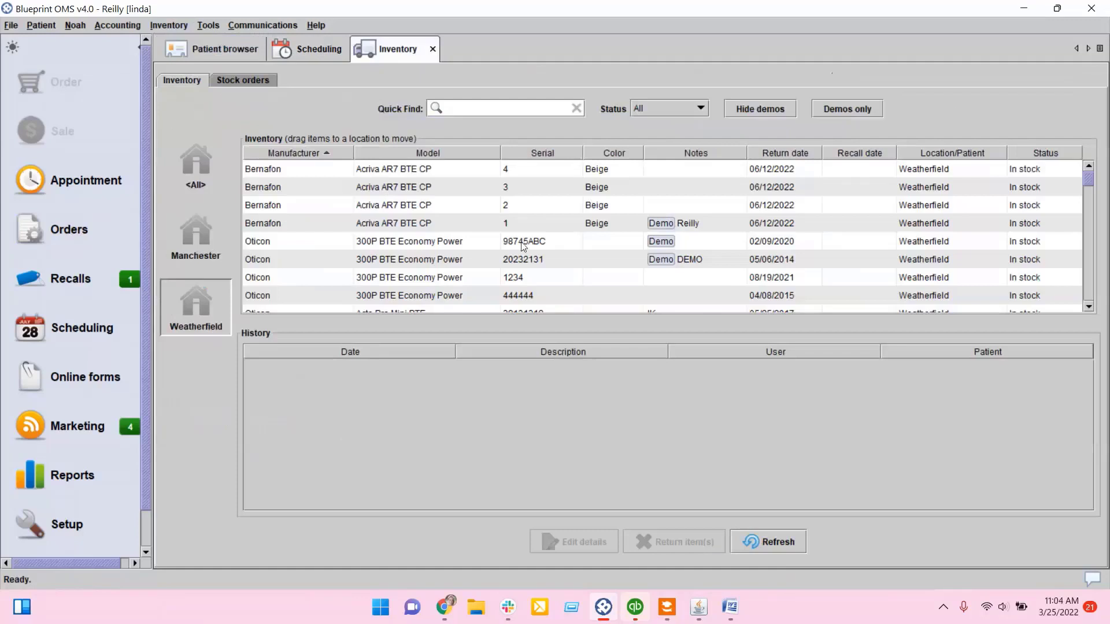
pyautogui.click(653, 107)
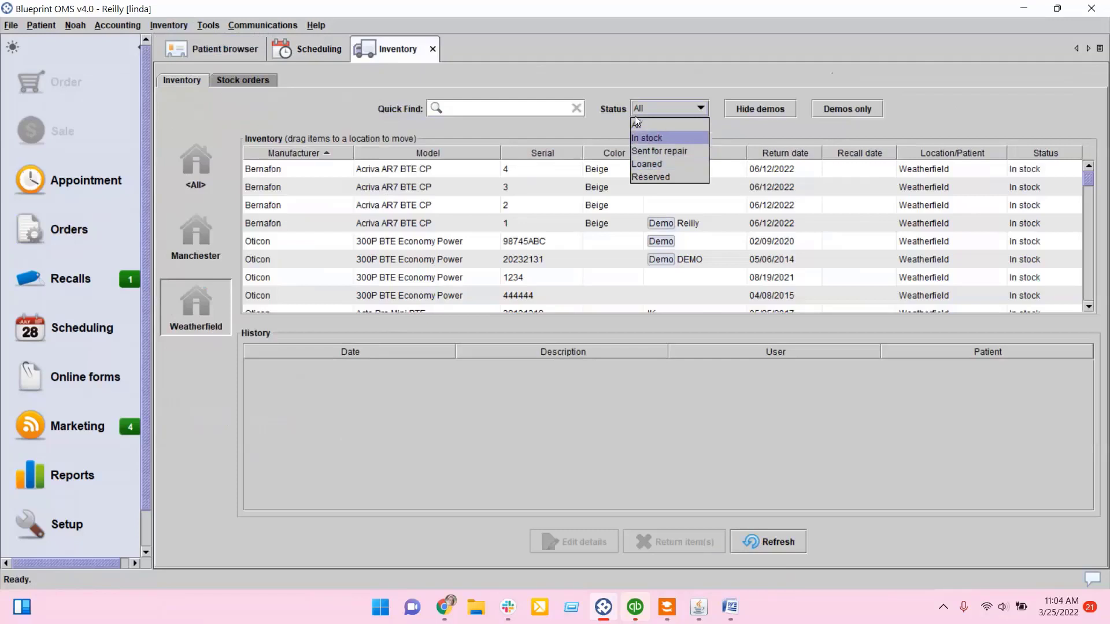
pyautogui.click(489, 108)
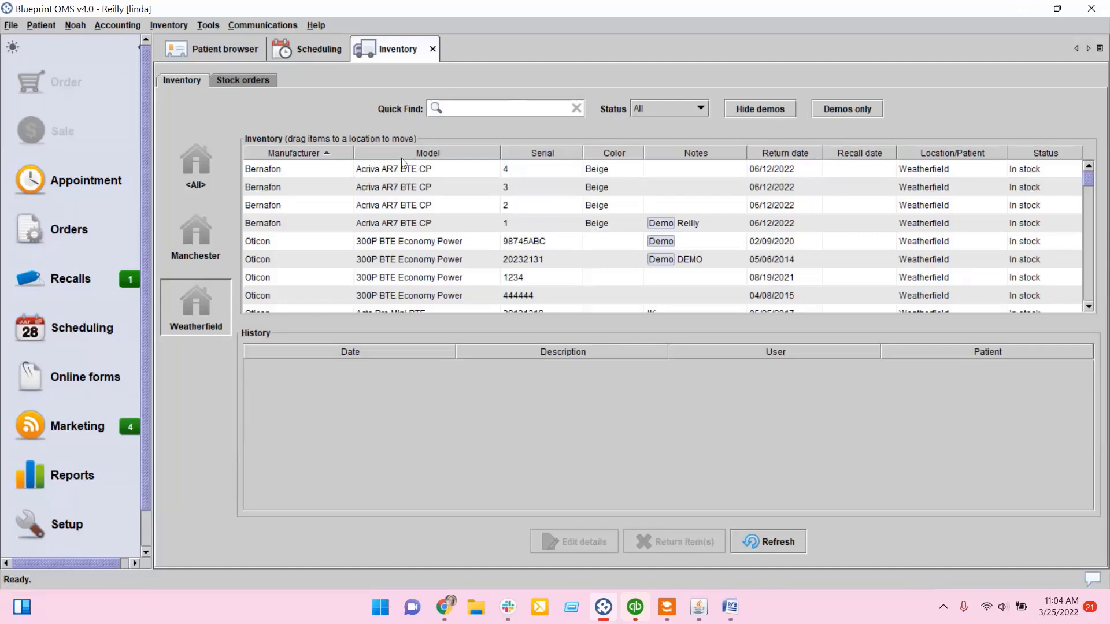
# Step: Examine the first user's inventory privileges under User administration in Setup, cancel the privileges dialog and close Setup
pyautogui.click(84, 528)
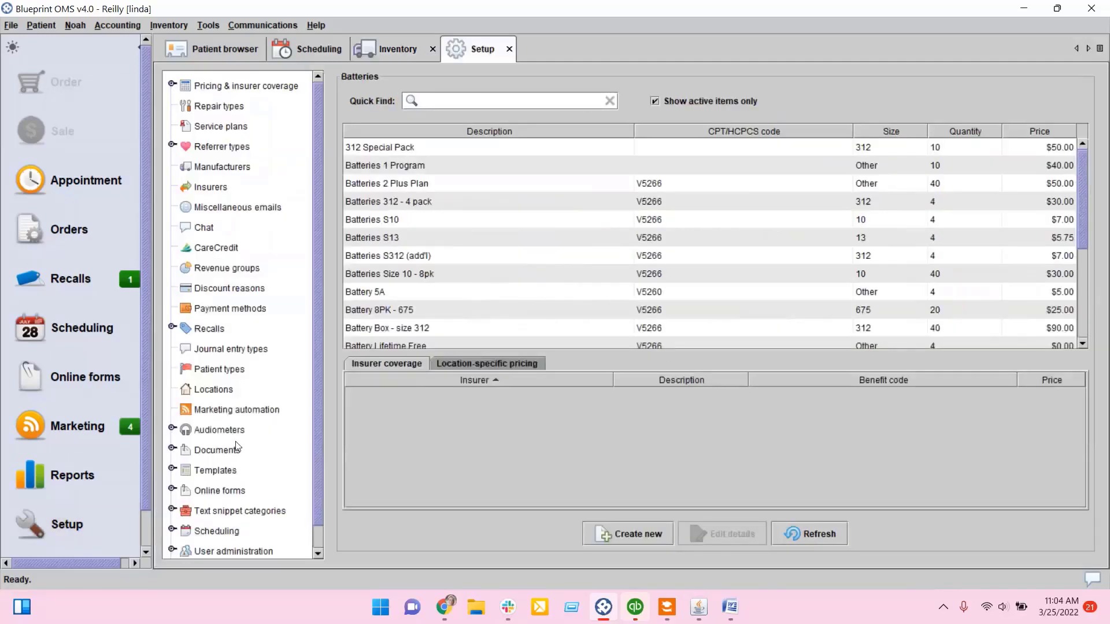
pyautogui.scroll(-1, 235, 441)
pyautogui.doubleClick(243, 525)
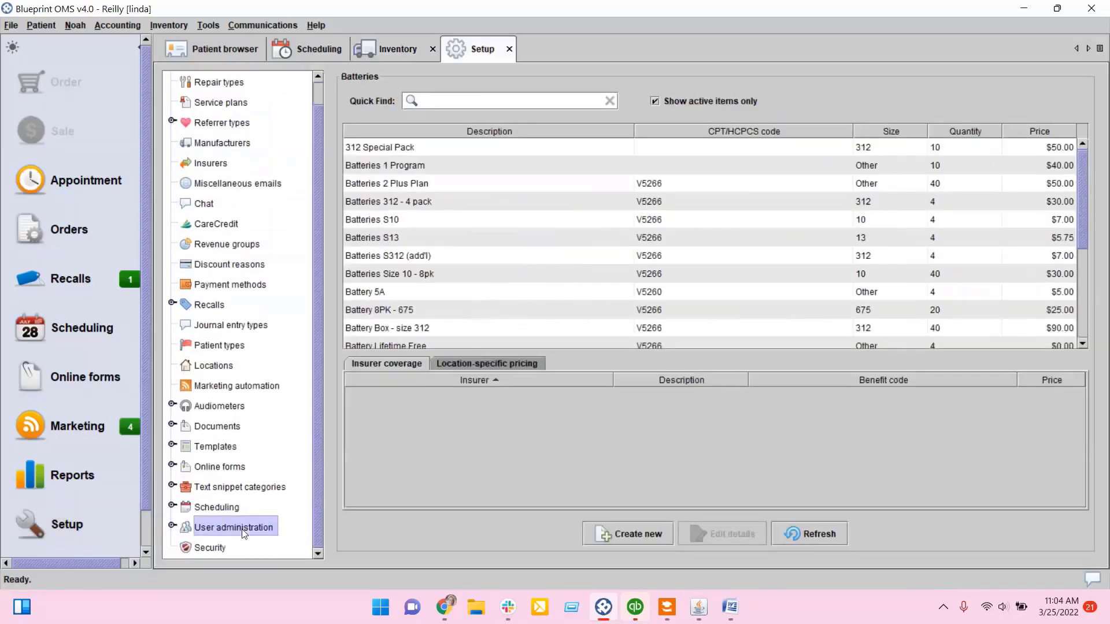
pyautogui.click(220, 527)
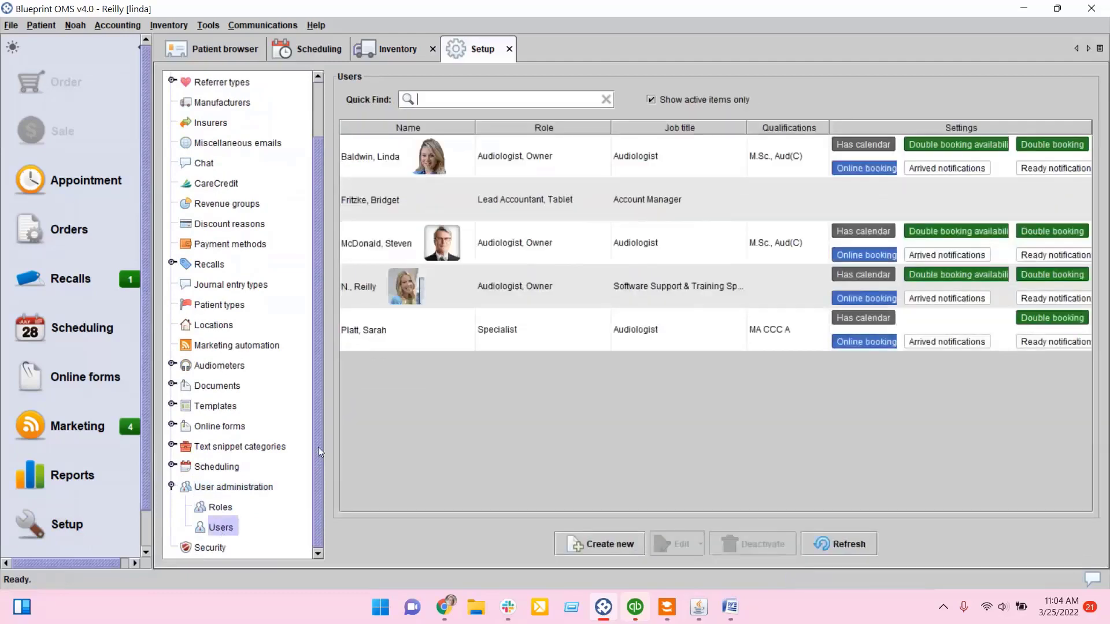
pyautogui.rightClick(403, 154)
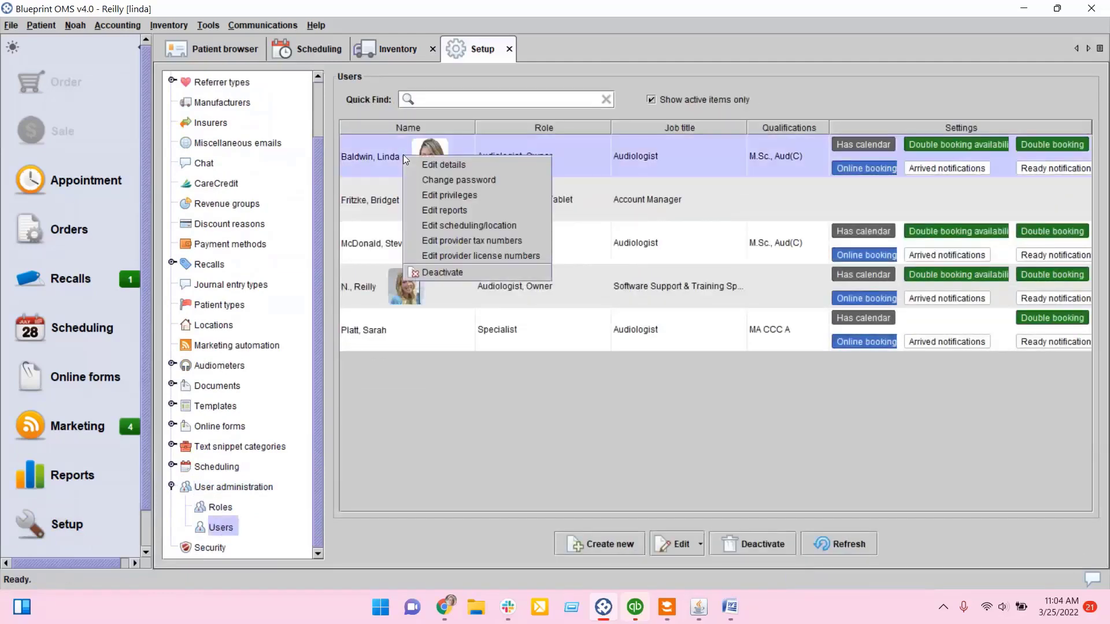
pyautogui.click(420, 196)
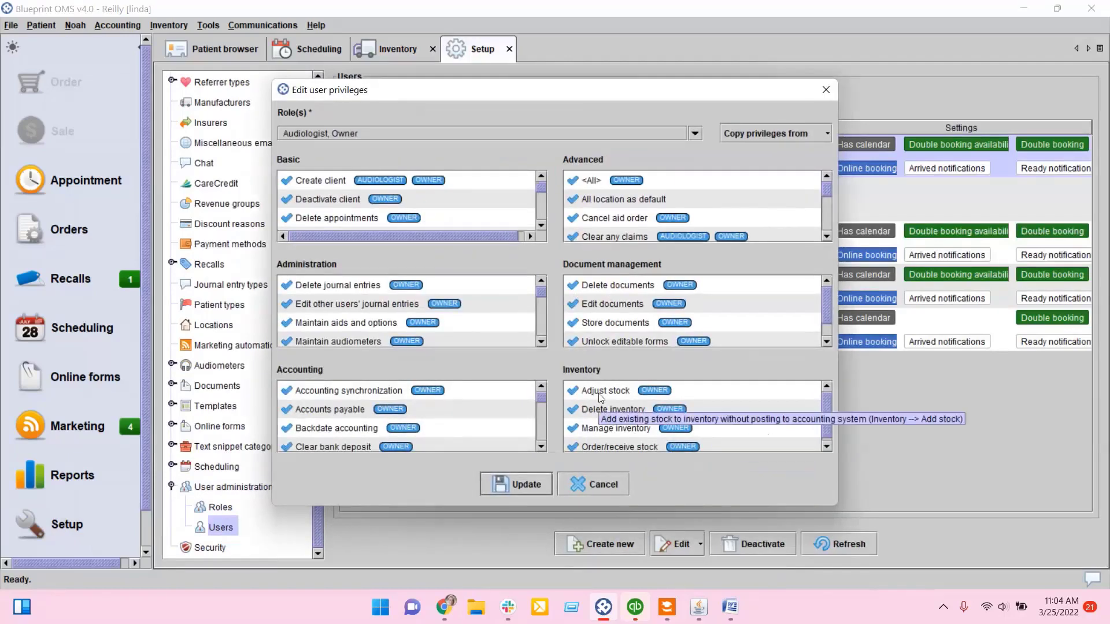
pyautogui.scroll(-1, 607, 412)
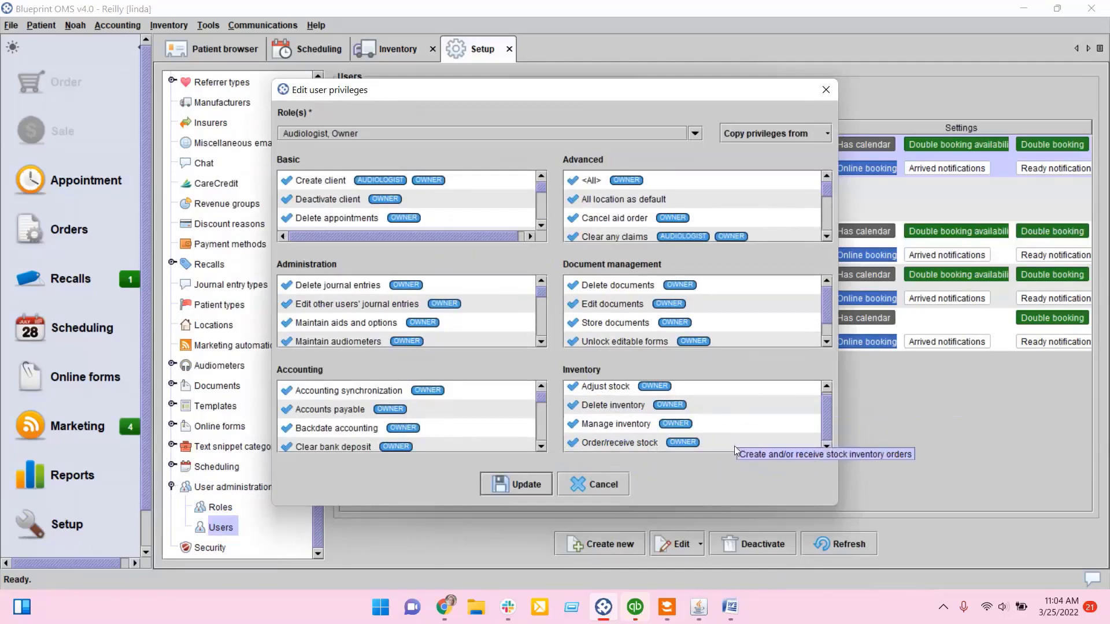
pyautogui.scroll(1, 734, 446)
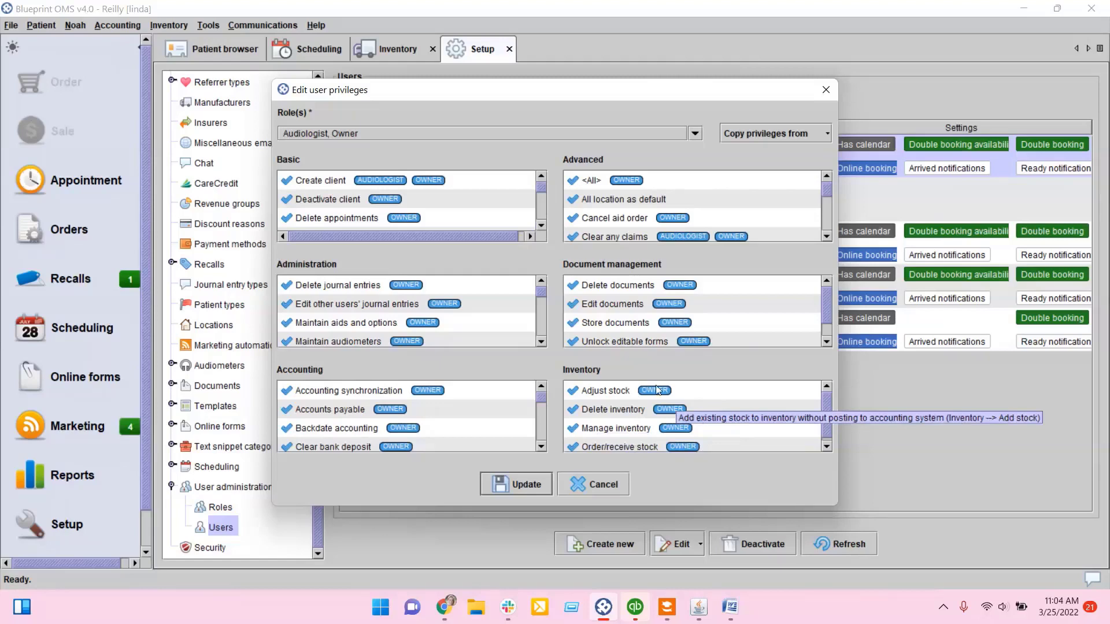
pyautogui.click(601, 490)
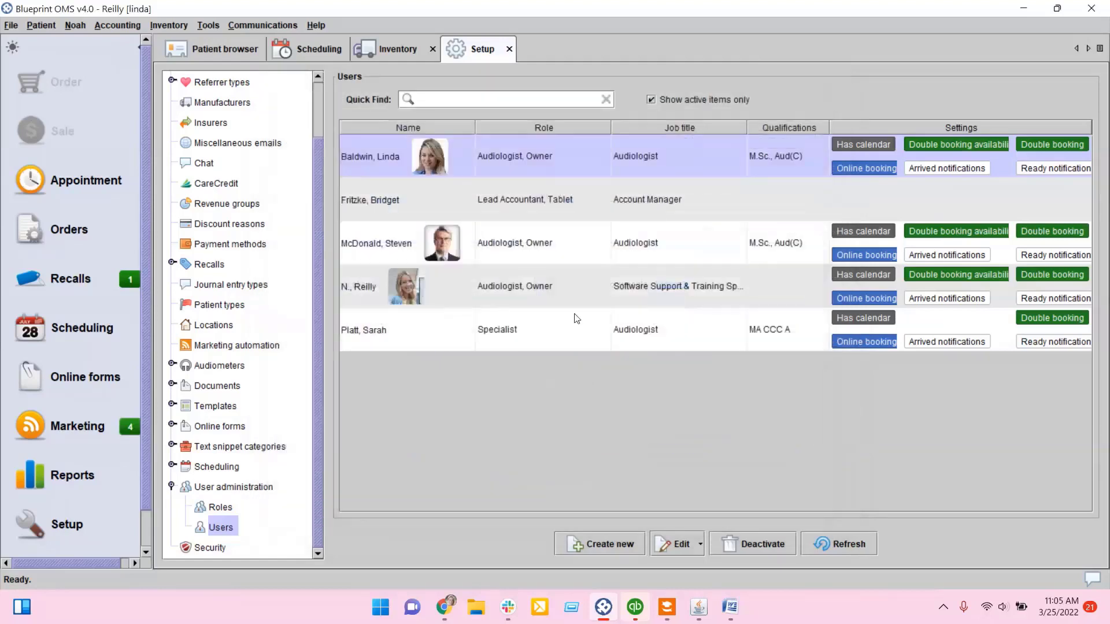
pyautogui.click(509, 48)
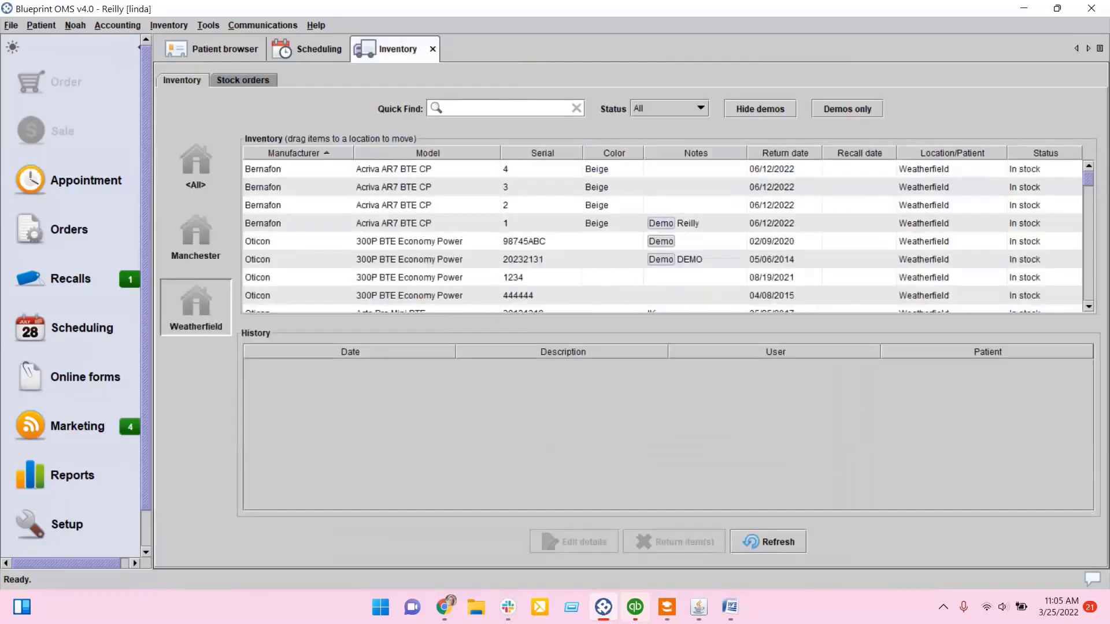
# Step: Open the Add stock function and close its warning without continuing
pyautogui.click(168, 25)
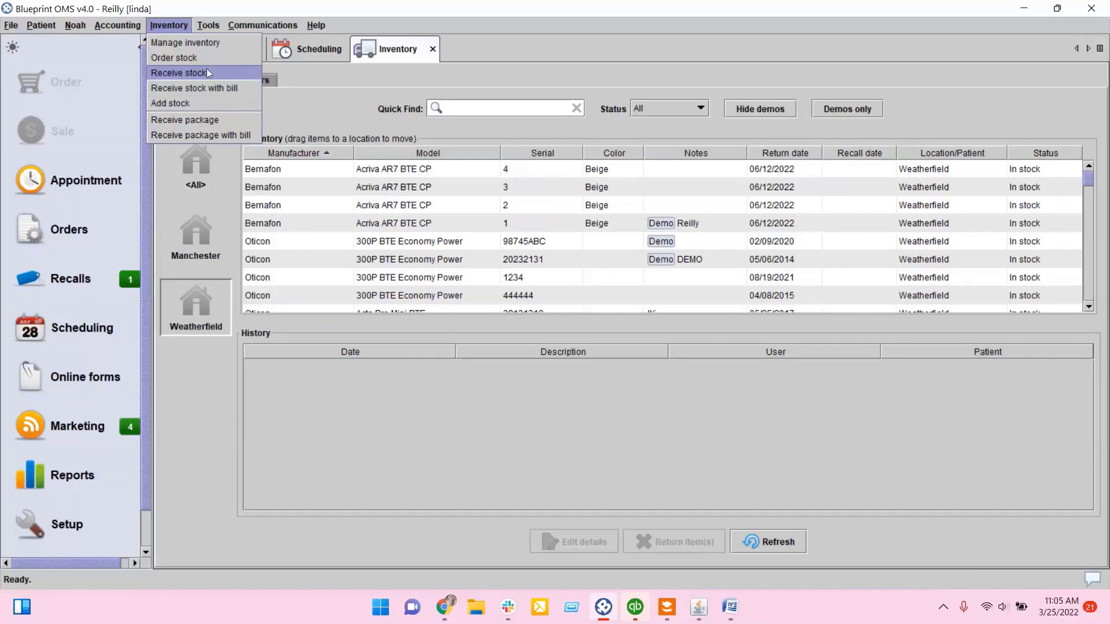
pyautogui.click(242, 106)
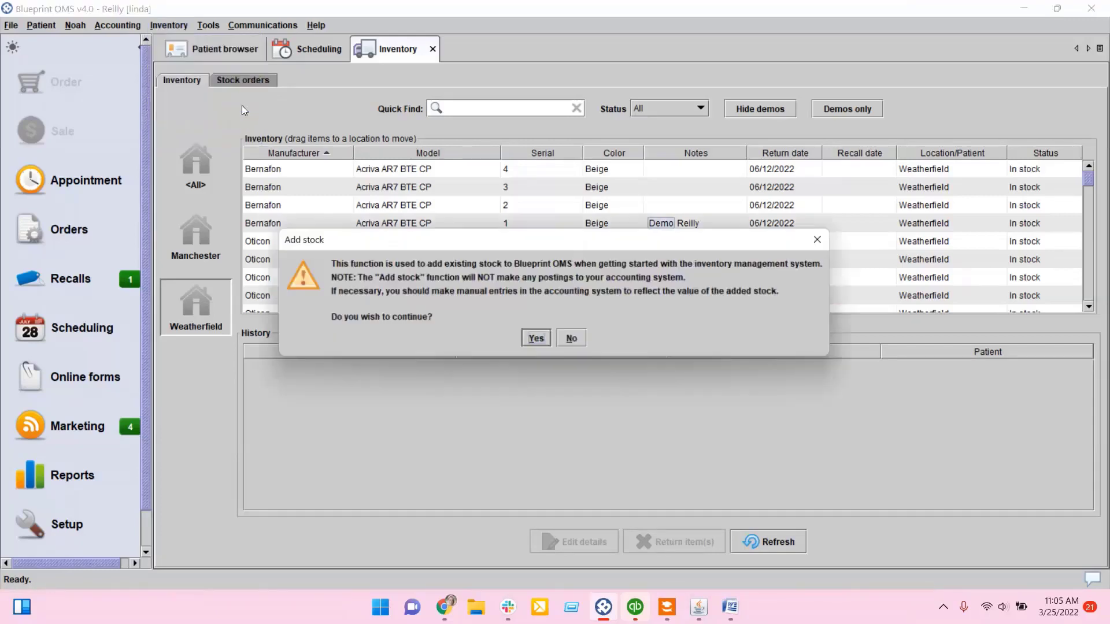
pyautogui.moveTo(635, 240); pyautogui.dragTo(658, 170)
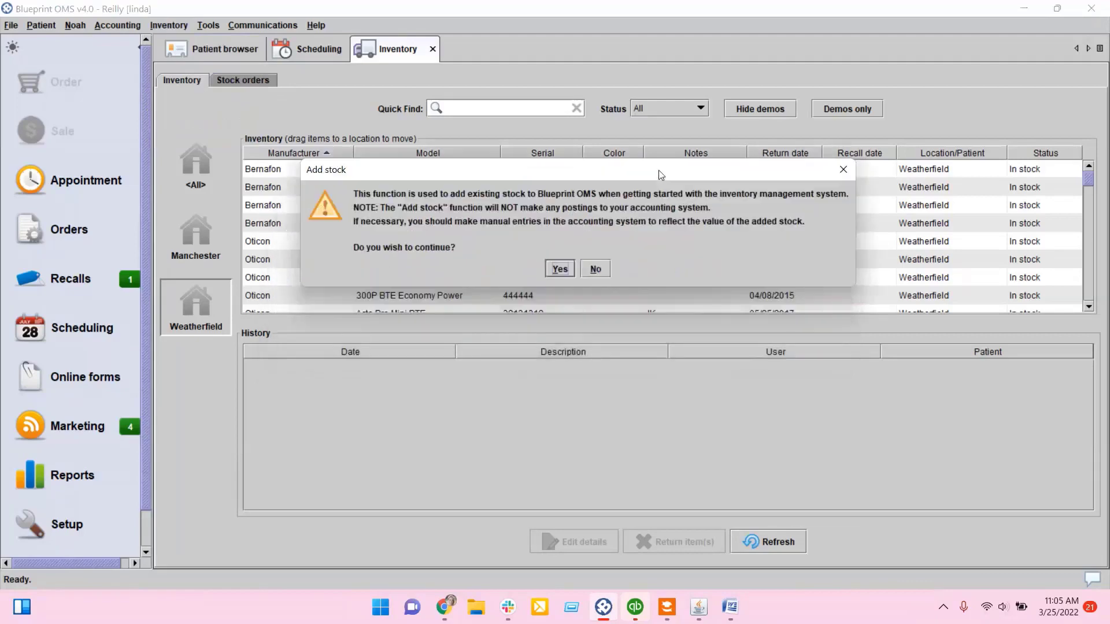
pyautogui.moveTo(396, 172); pyautogui.dragTo(357, 145)
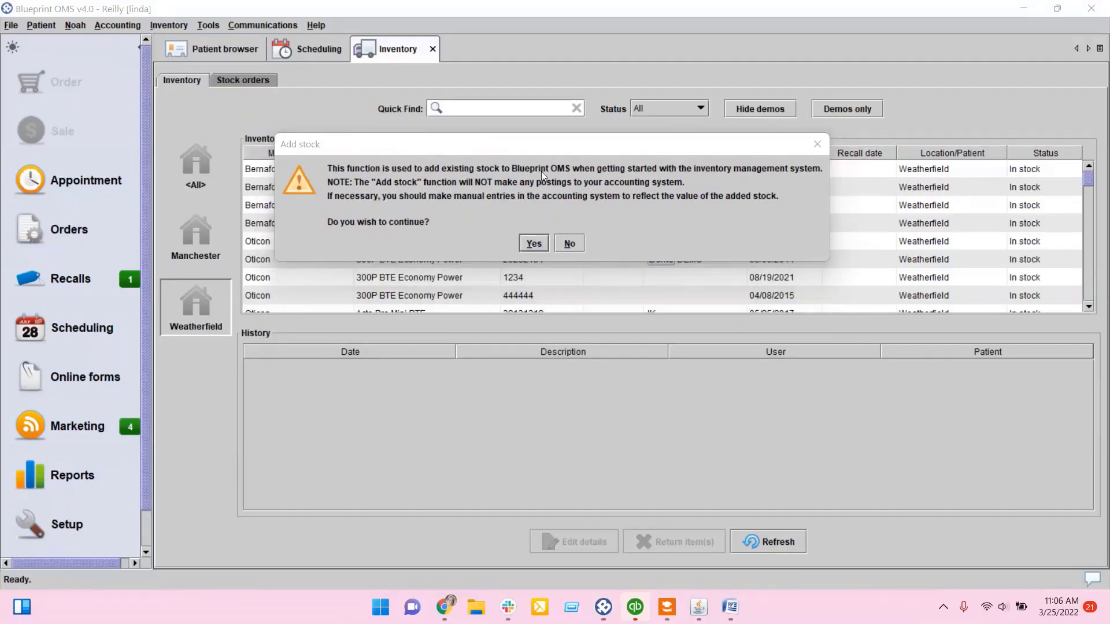
pyautogui.click(818, 144)
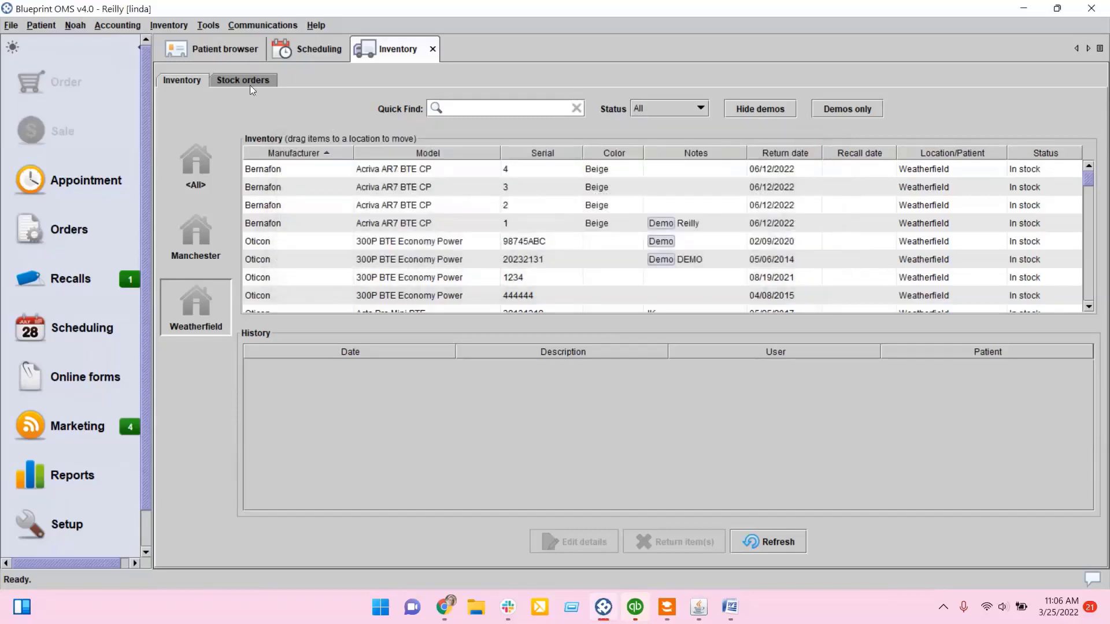
# Step: View the stock orders list and its context options for ordering and receiving stock
pyautogui.click(234, 81)
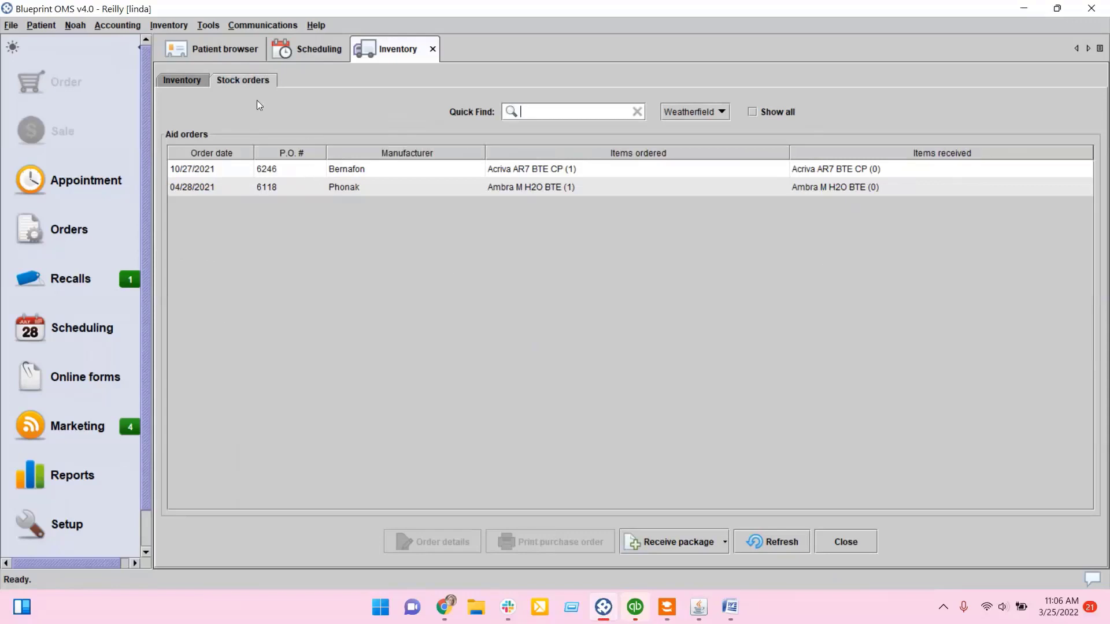
pyautogui.click(166, 25)
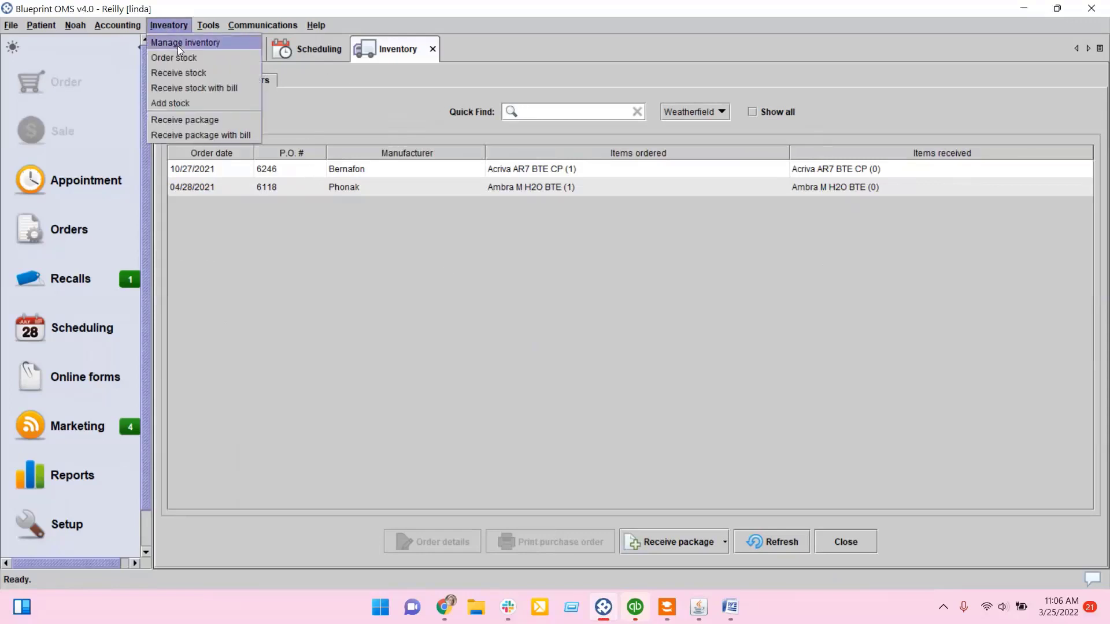
pyautogui.click(293, 86)
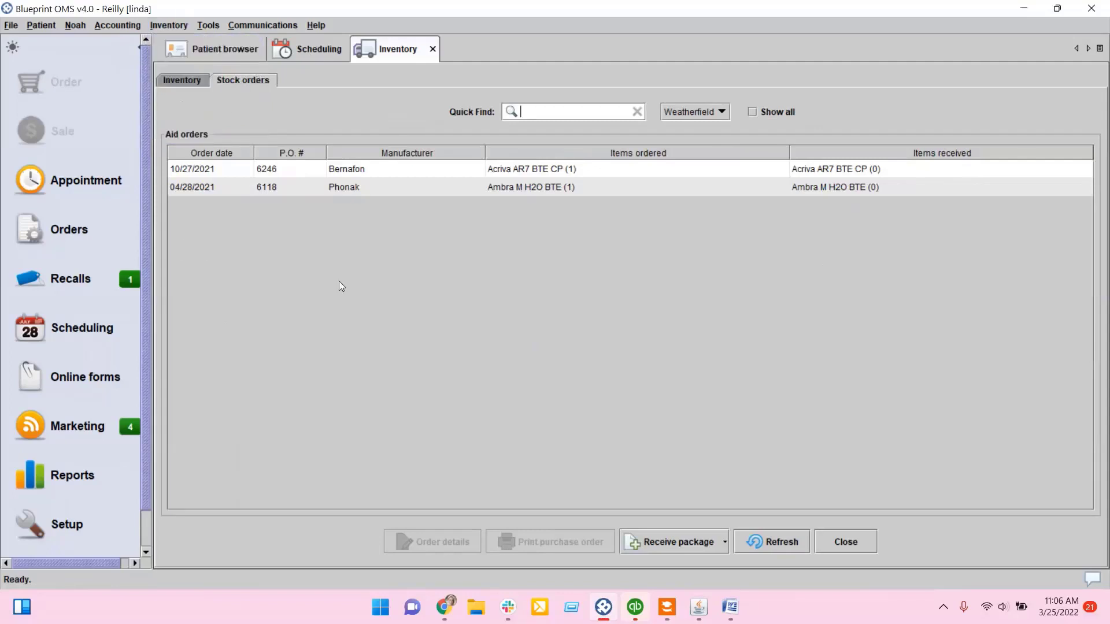
pyautogui.rightClick(322, 247)
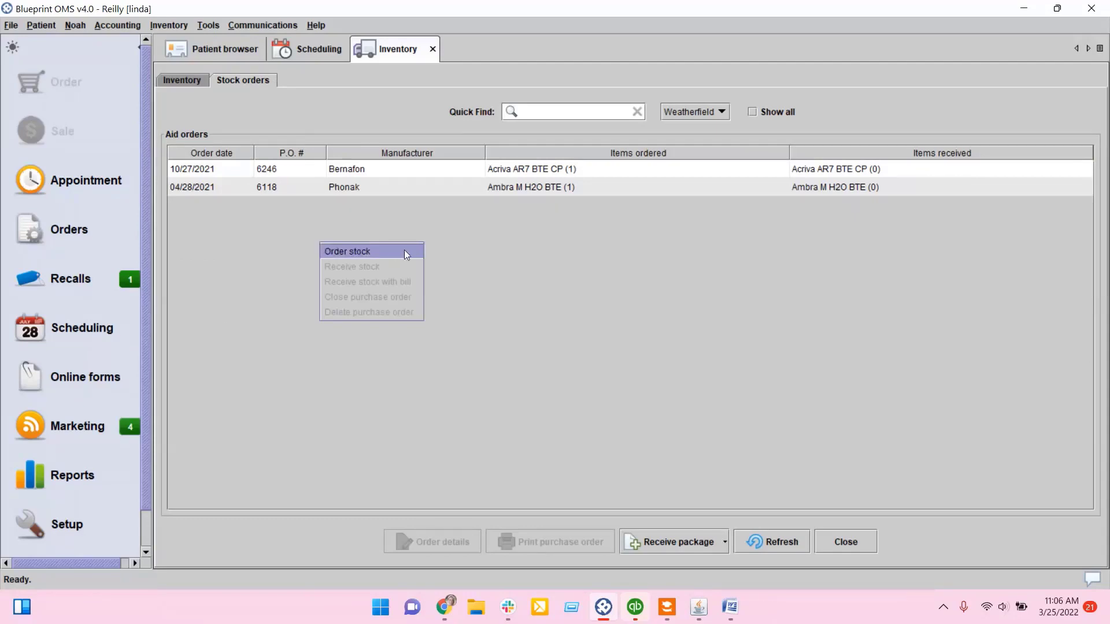
pyautogui.click(390, 45)
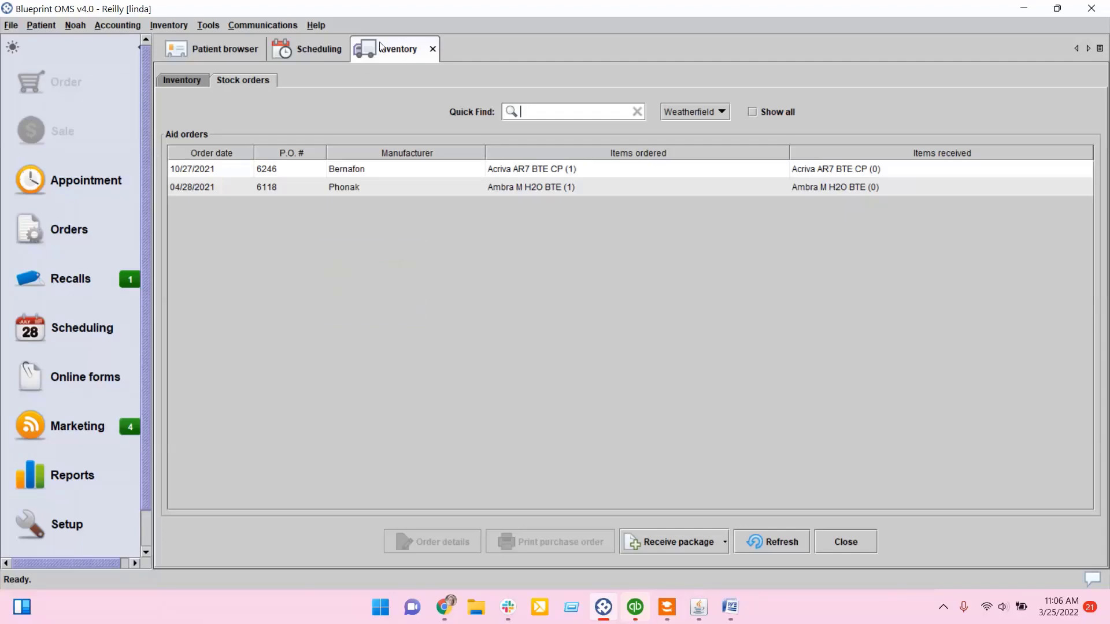
# Step: Start a new stock order and choose Starkey as the manufacturer
pyautogui.click(175, 26)
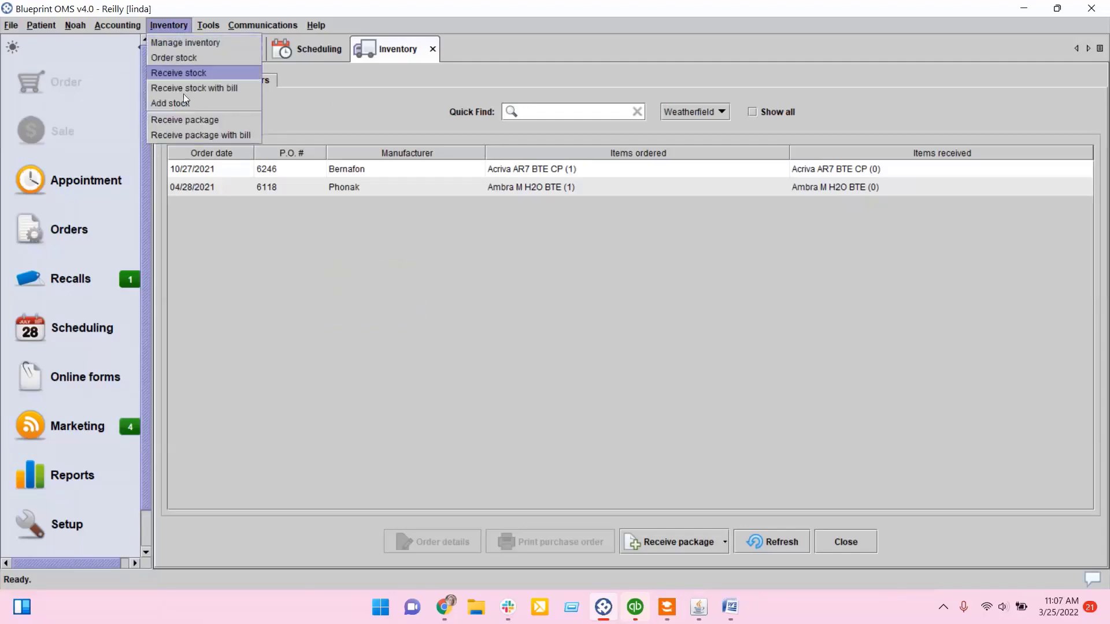
pyautogui.click(182, 57)
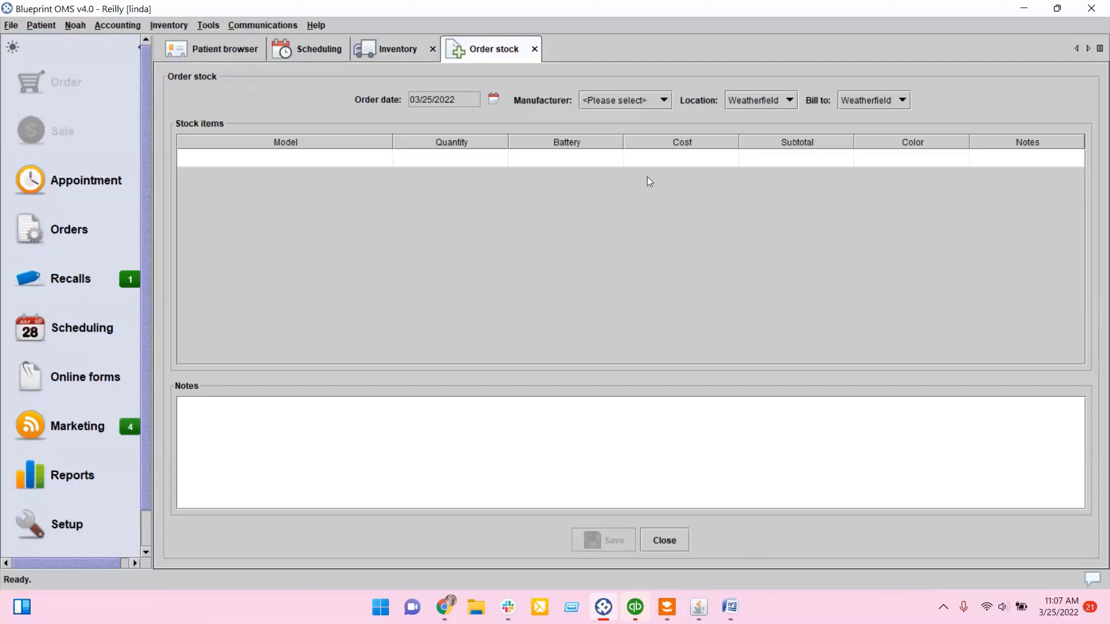
pyautogui.click(615, 102)
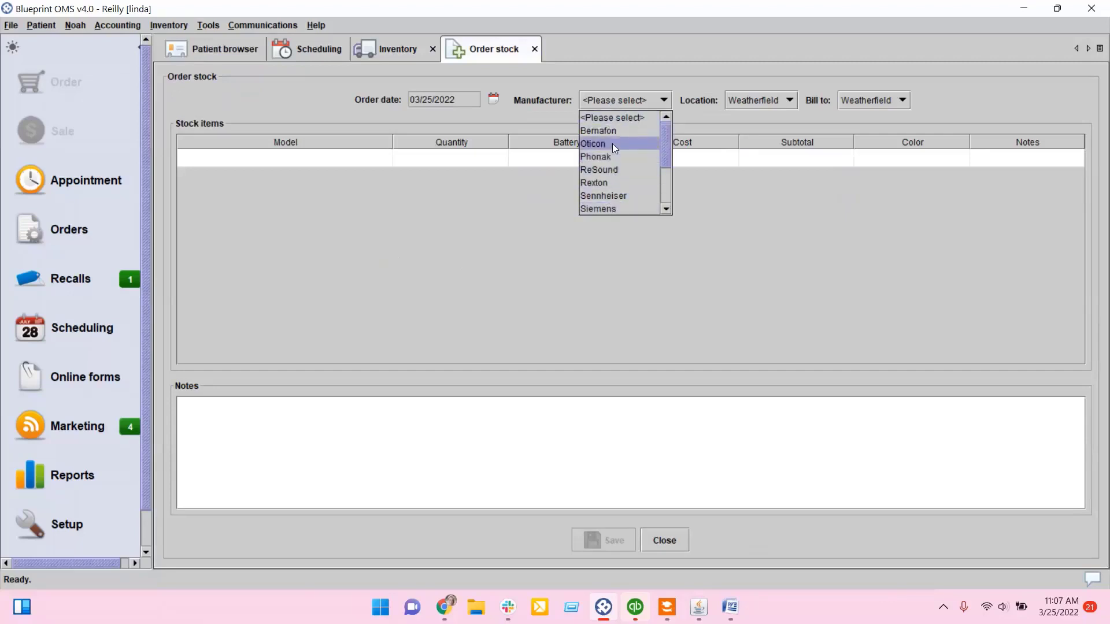
pyautogui.scroll(-2, 612, 144)
pyautogui.scroll(1, 610, 207)
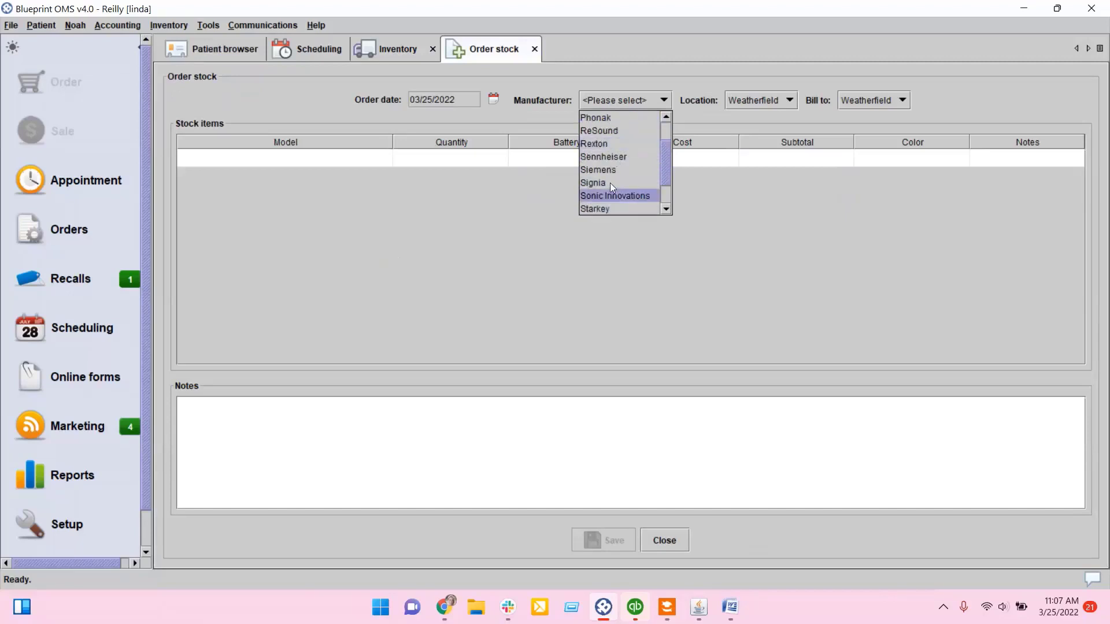
pyautogui.scroll(-1, 611, 185)
pyautogui.click(609, 166)
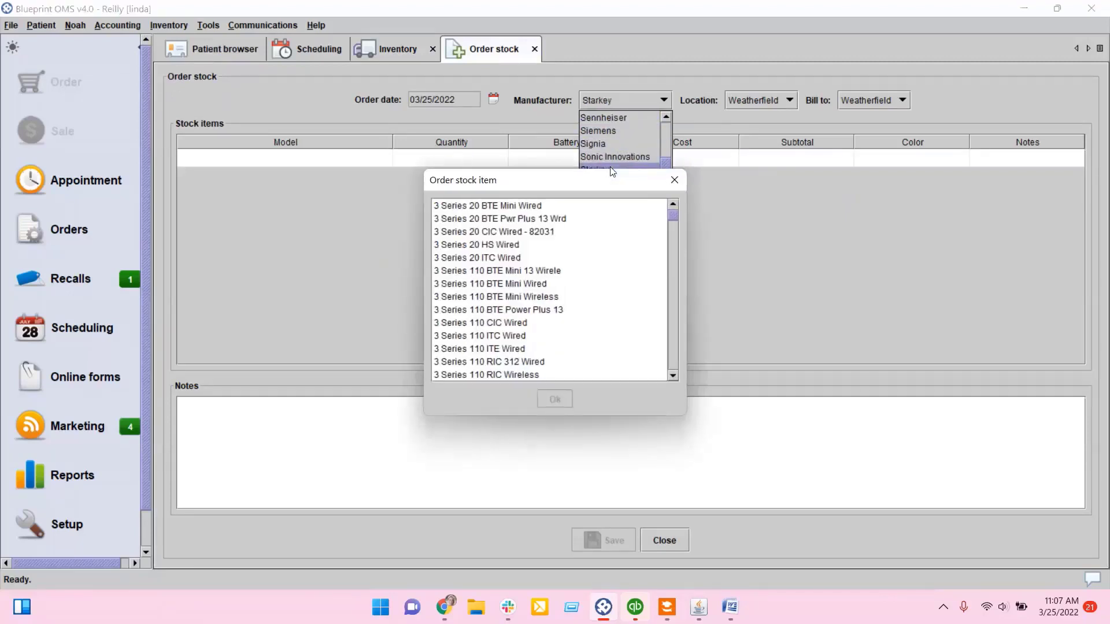
# Step: Add the Destiny 200 BTE model as a stock item in the order
pyautogui.scroll(-12, 536, 274)
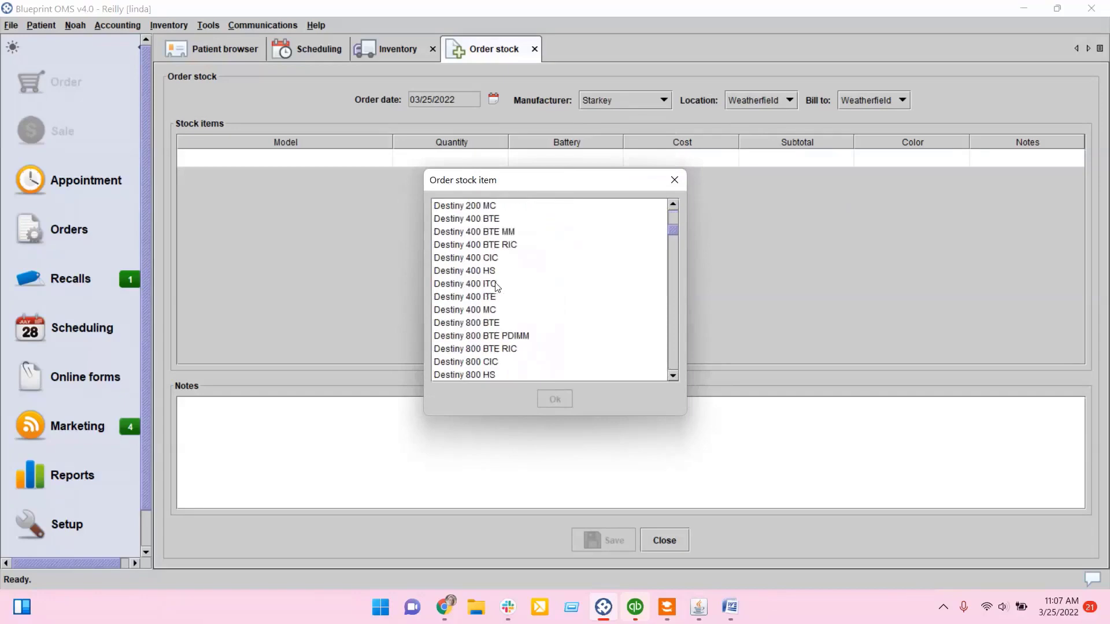
pyautogui.scroll(2, 486, 240)
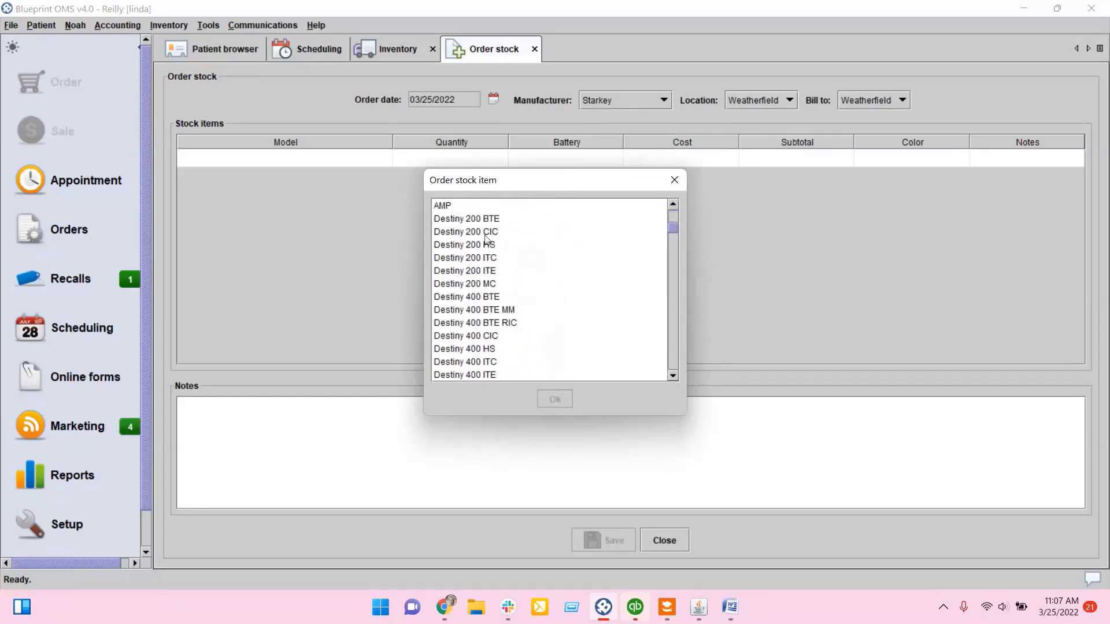
pyautogui.click(479, 221)
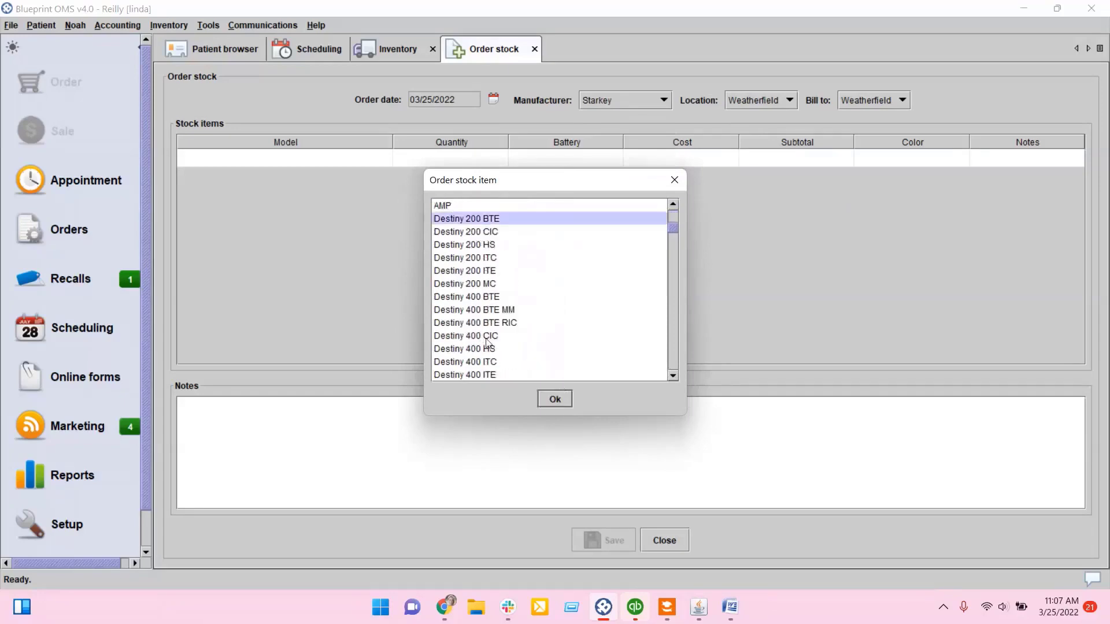
pyautogui.click(555, 399)
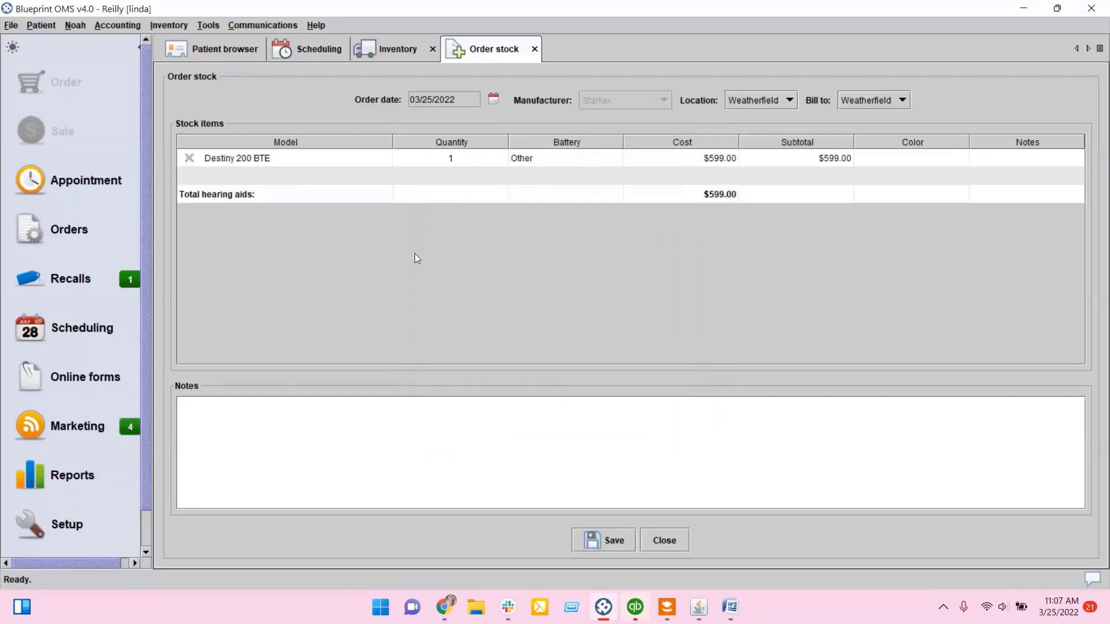
# Step: Set the Destiny 200 BTE quantity to 4 and its battery to Other
pyautogui.click(456, 160)
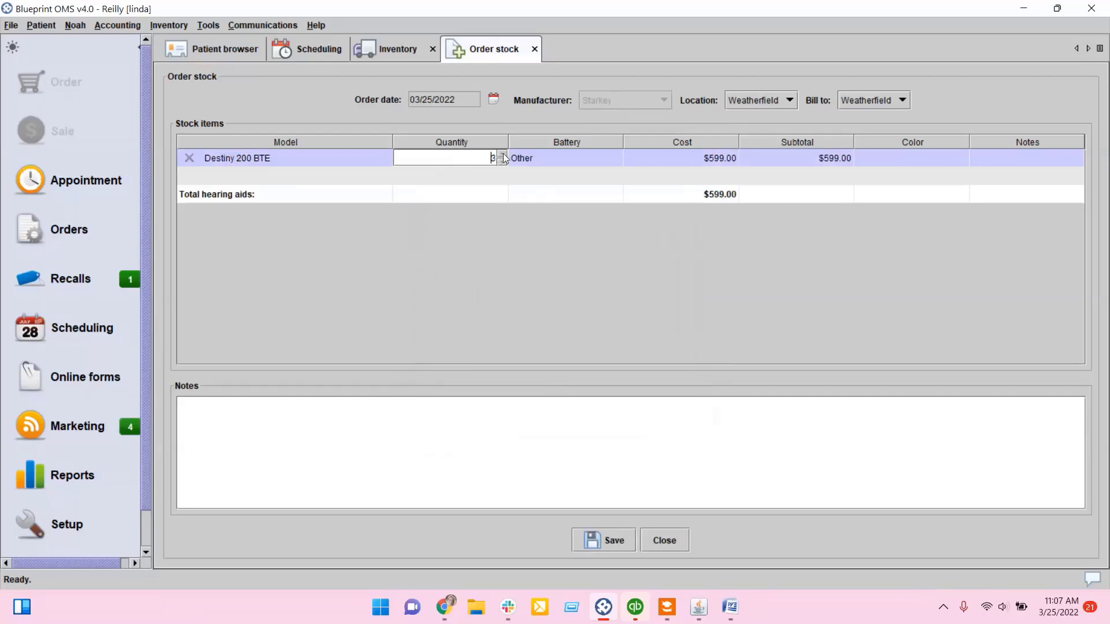
pyautogui.click(503, 155)
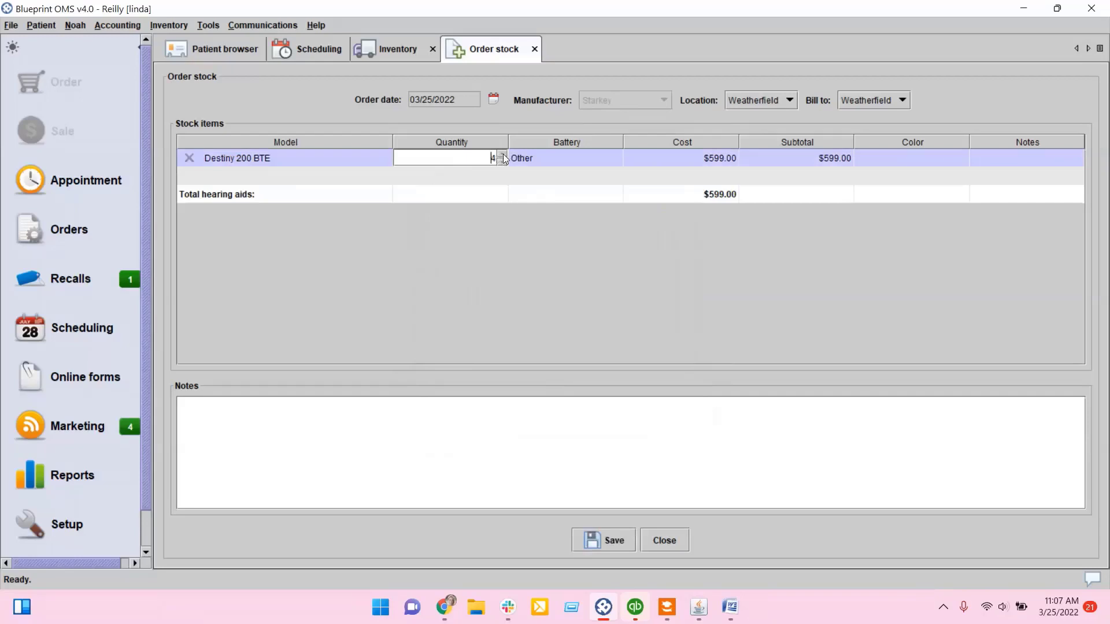
pyautogui.click(407, 225)
pyautogui.click(592, 163)
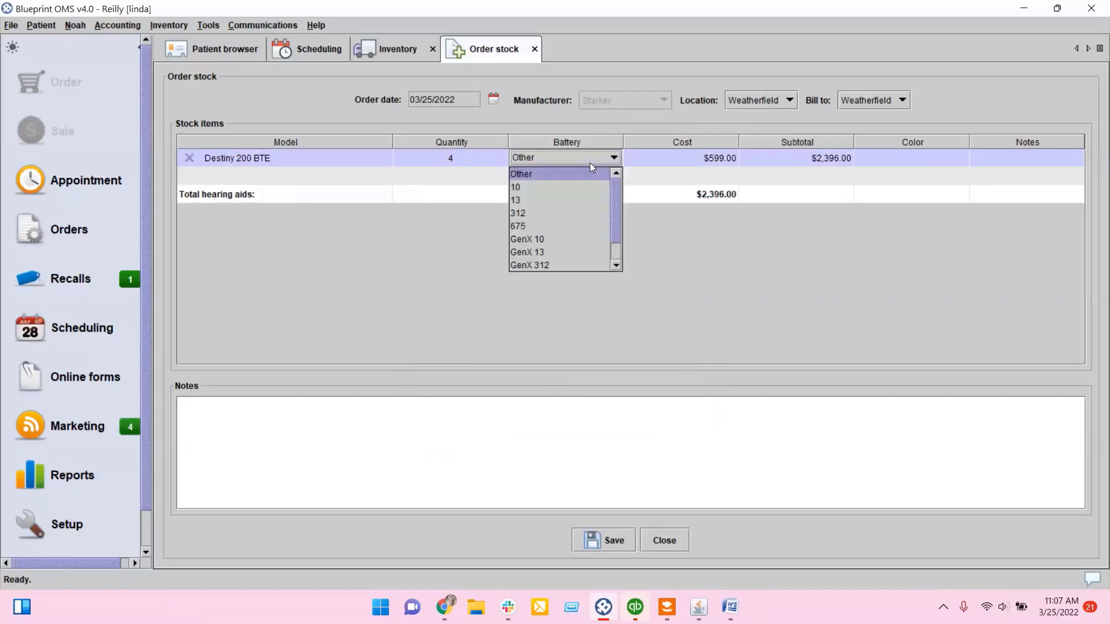
pyautogui.click(558, 174)
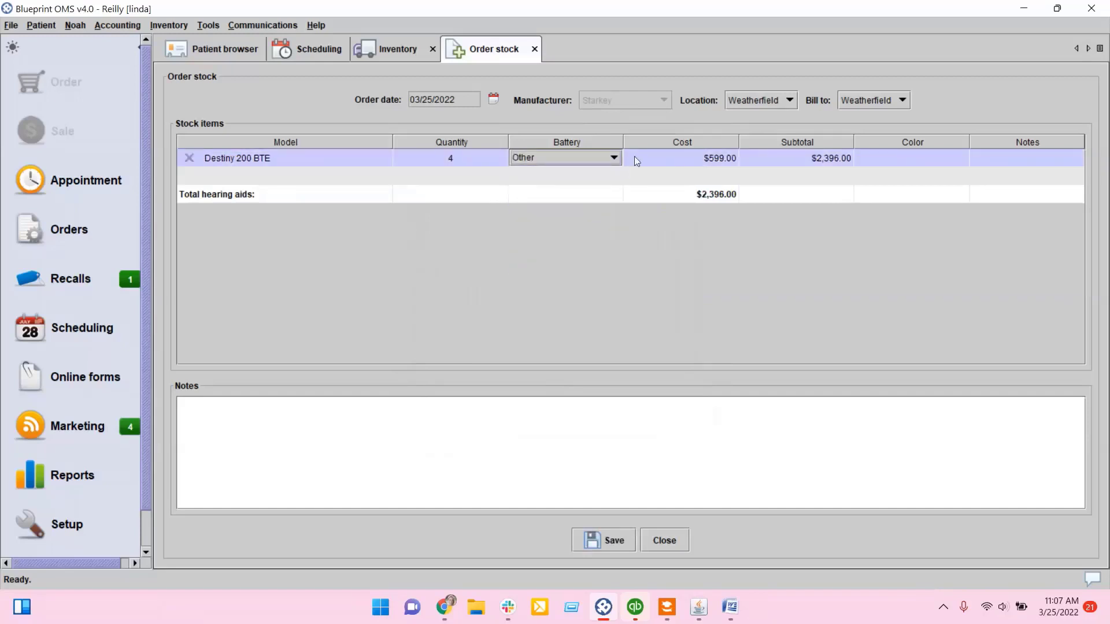
# Step: Check the Destiny 200 BTE cost against its purchase price in the Starkey hearing aid setup
pyautogui.doubleClick(718, 163)
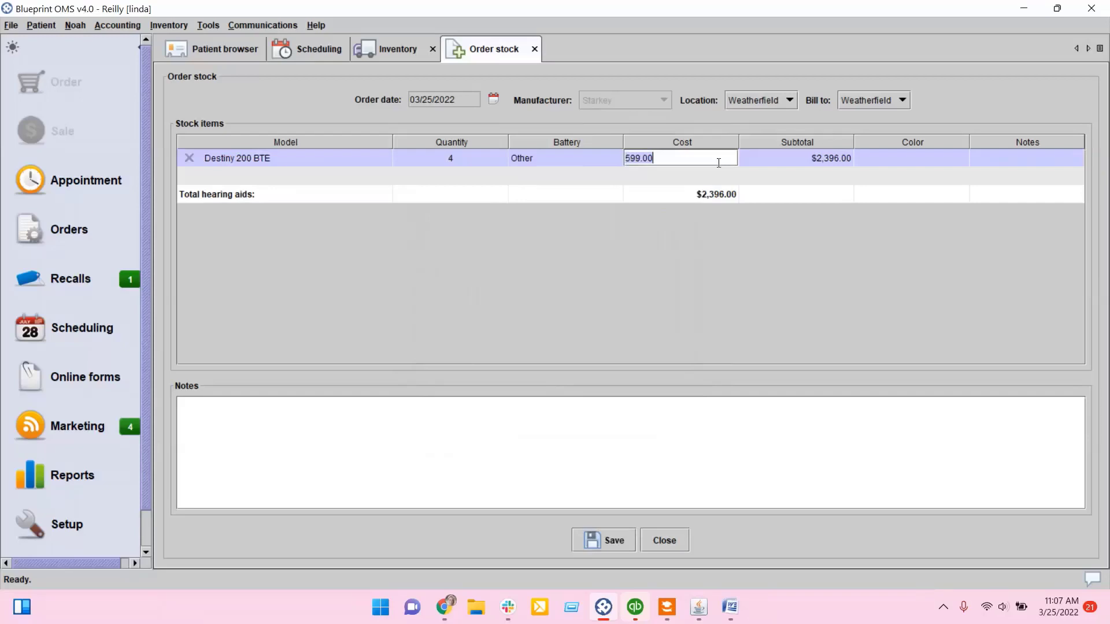
pyautogui.click(717, 159)
pyautogui.click(717, 159)
pyautogui.click(83, 526)
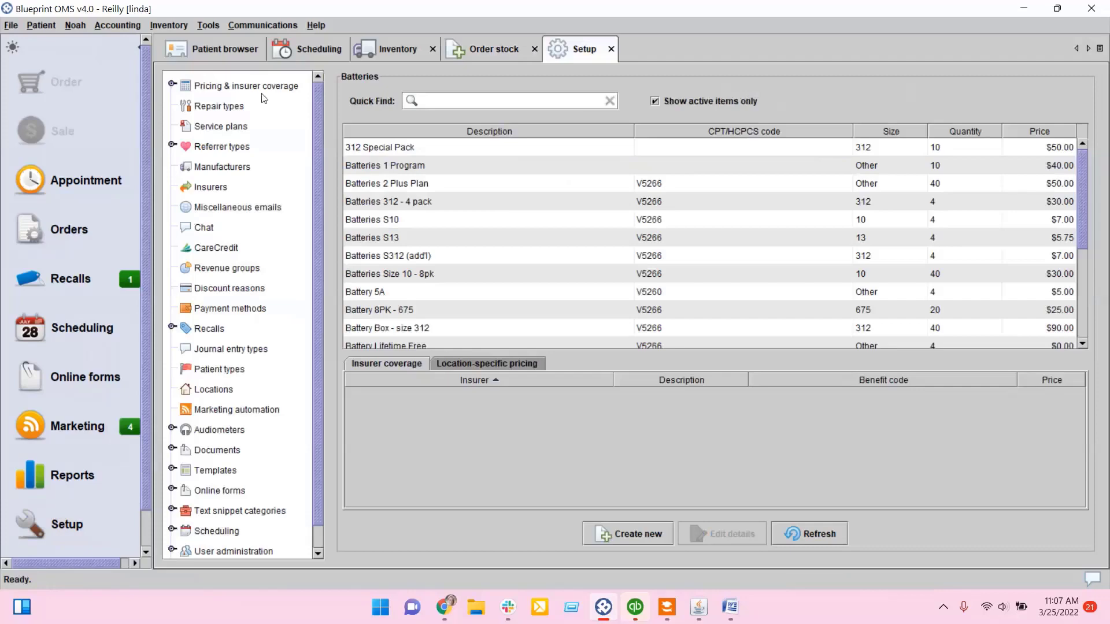
pyautogui.click(173, 85)
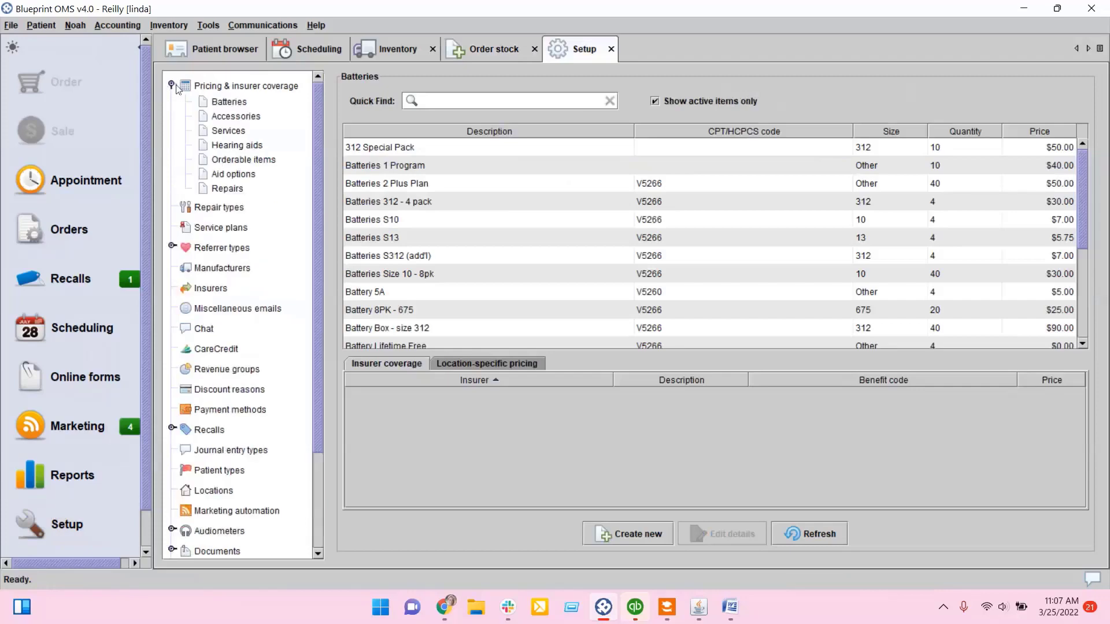
pyautogui.click(234, 145)
pyautogui.click(488, 54)
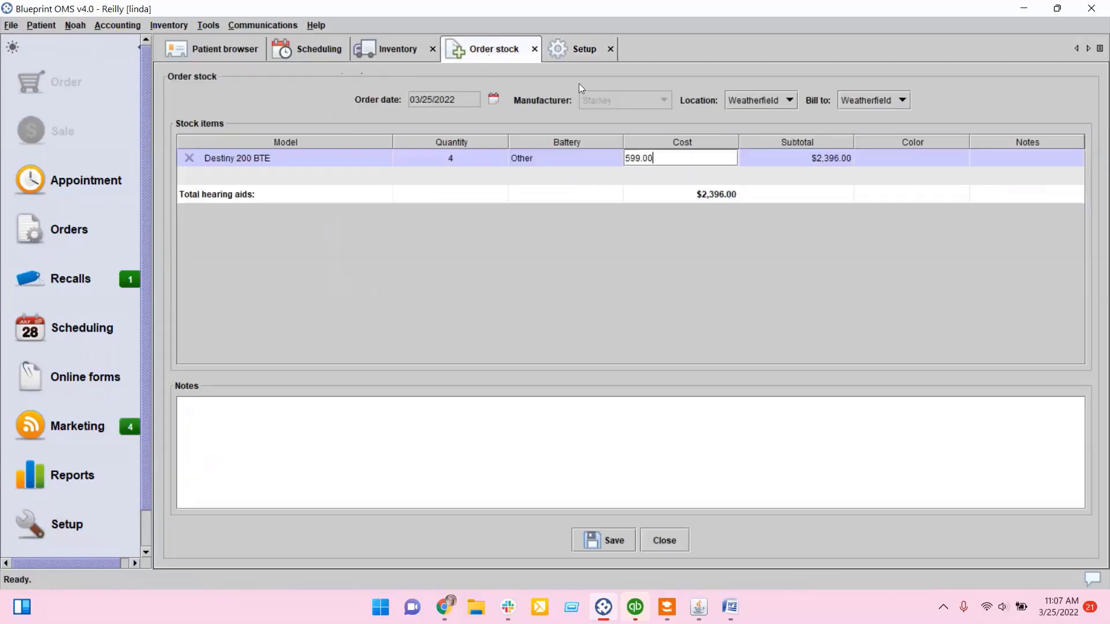
pyautogui.click(588, 57)
pyautogui.click(441, 135)
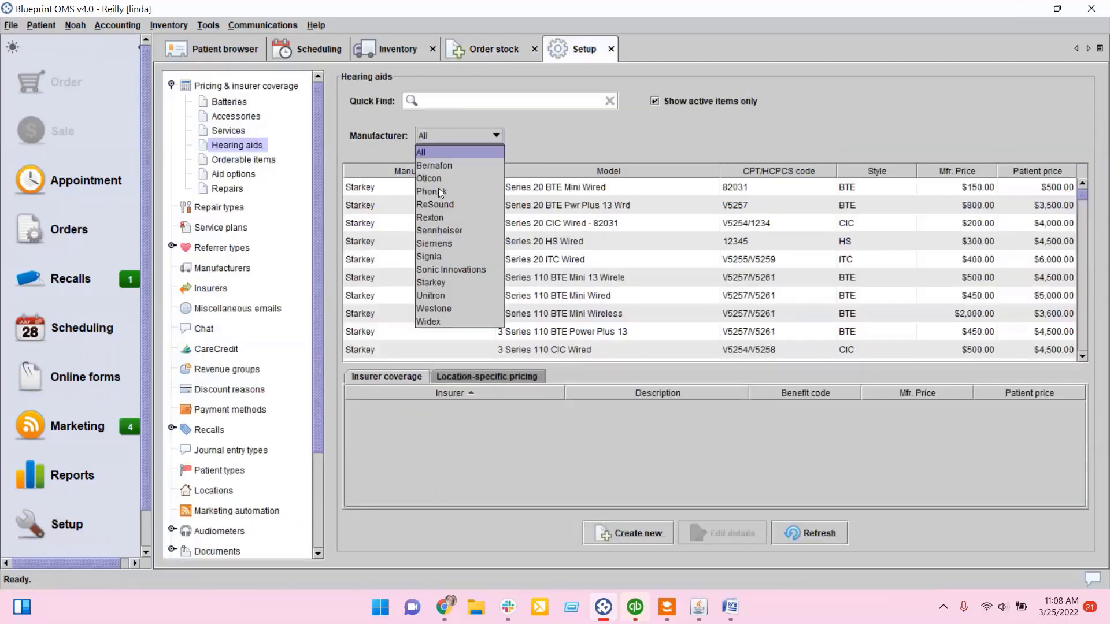
pyautogui.click(435, 280)
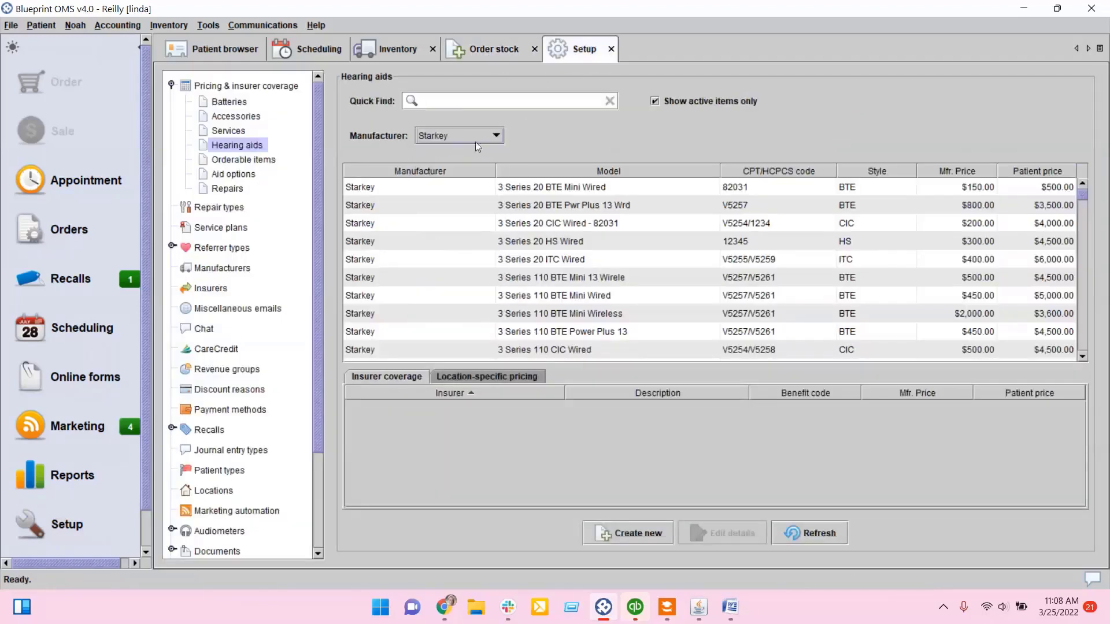
pyautogui.write('destin')
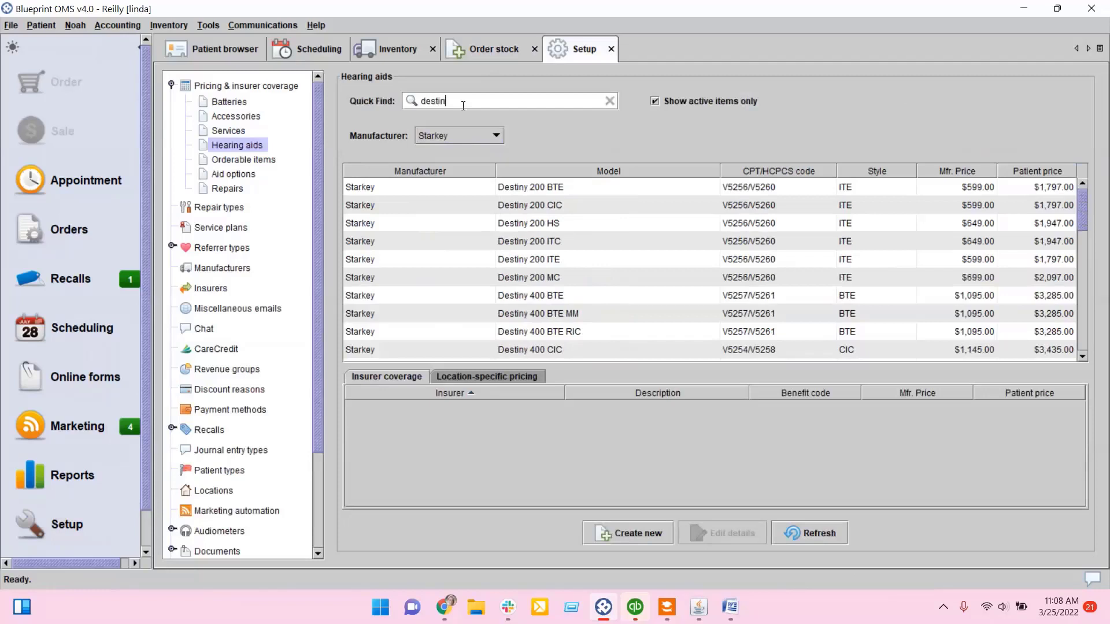
pyautogui.click(969, 193)
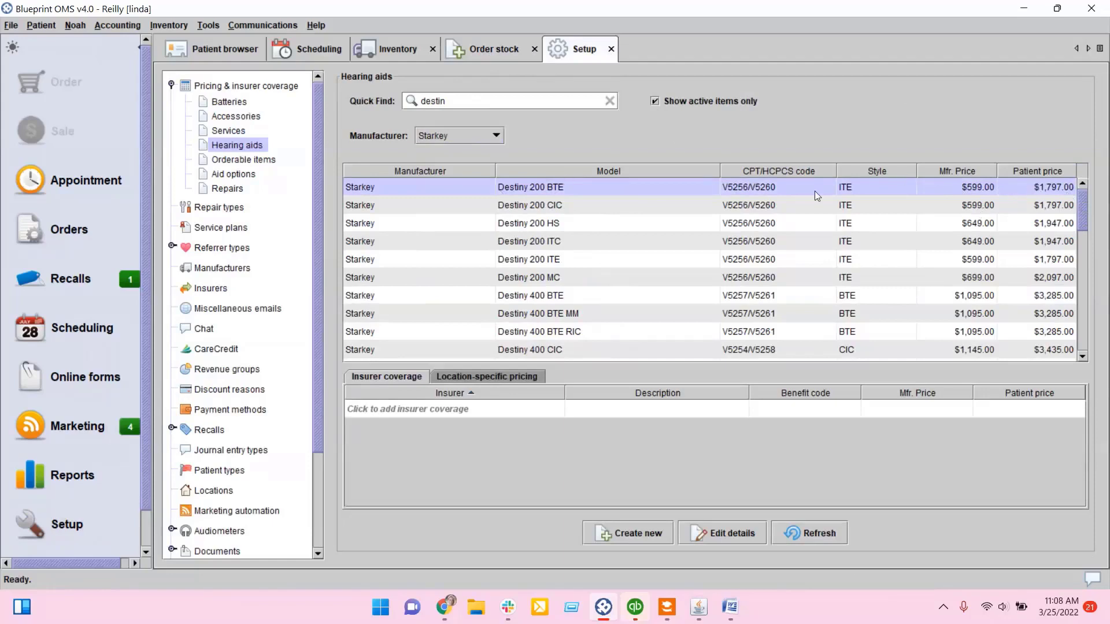
pyautogui.click(748, 539)
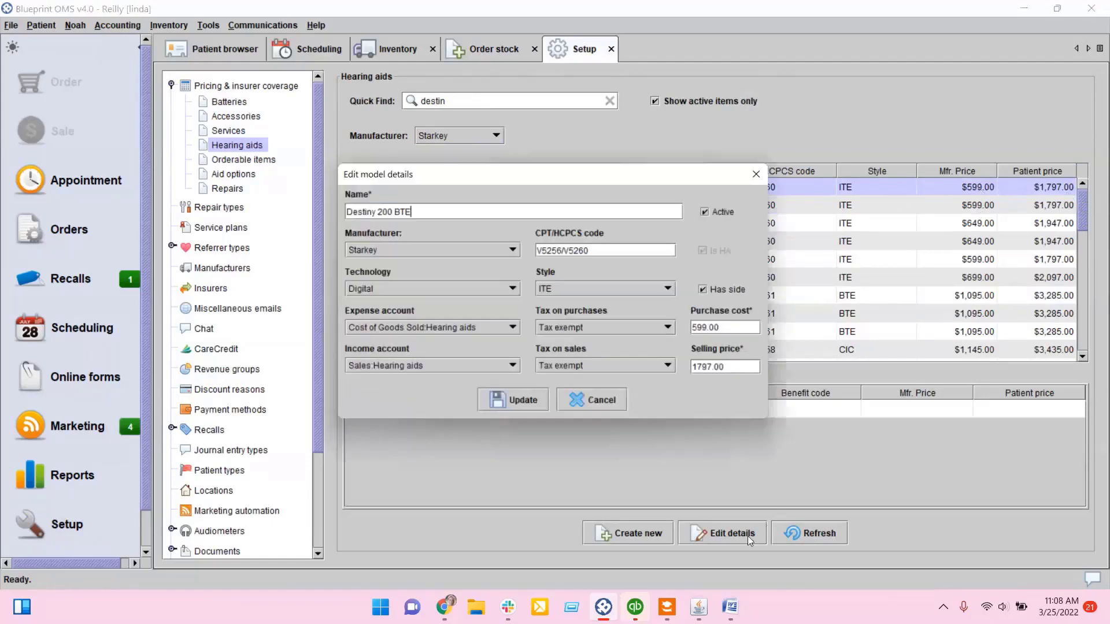
pyautogui.click(711, 330)
pyautogui.click(756, 370)
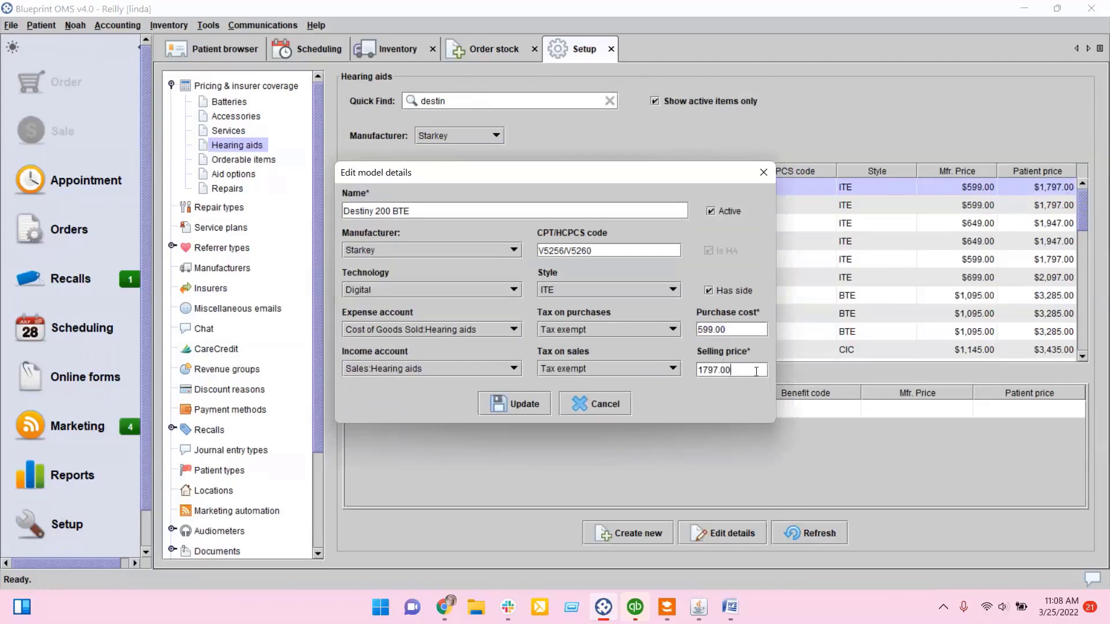
pyautogui.click(583, 407)
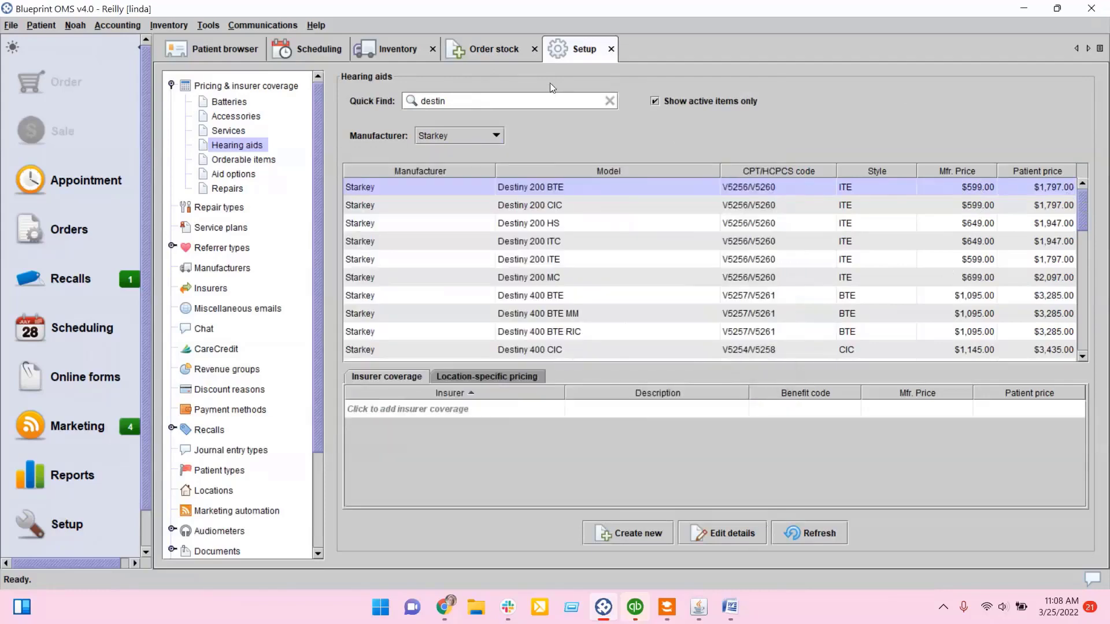
# Step: Return to the order, keep the $599.00 cost and set the Destiny 200 BTE color to Salmon
pyautogui.click(496, 55)
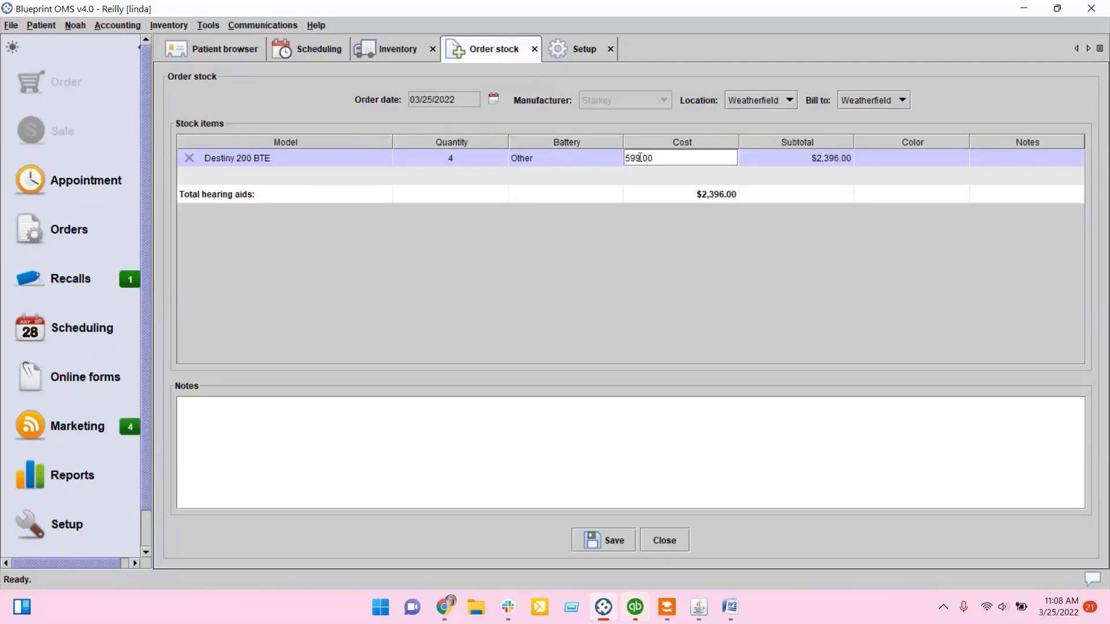
pyautogui.press('Return')
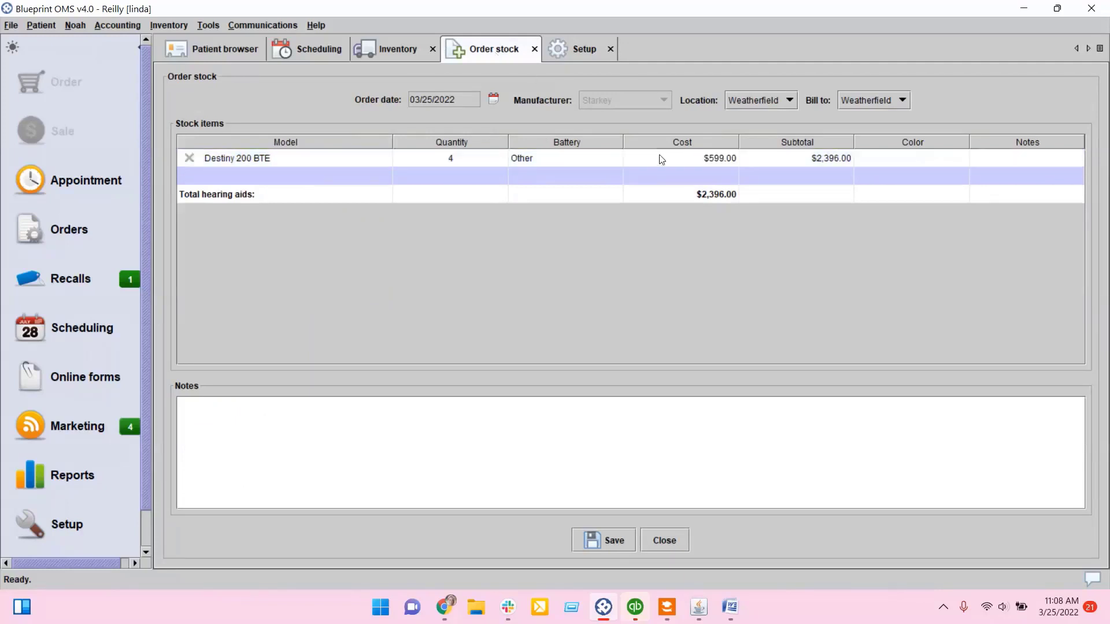
pyautogui.click(917, 158)
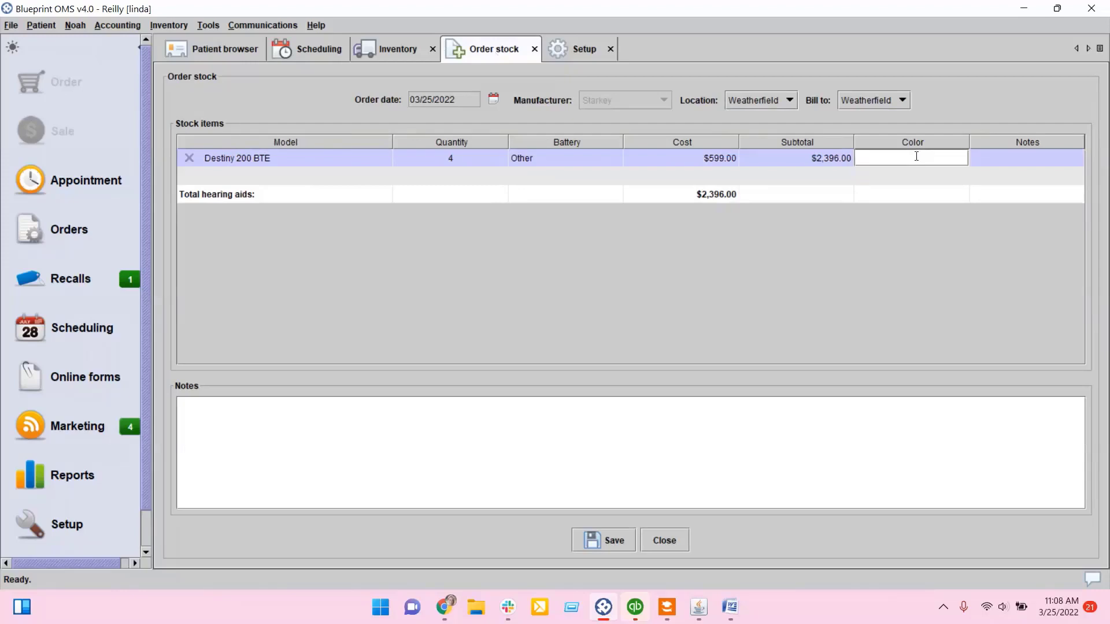
pyautogui.write('Salmon')
pyautogui.press('Return')
pyautogui.click(977, 159)
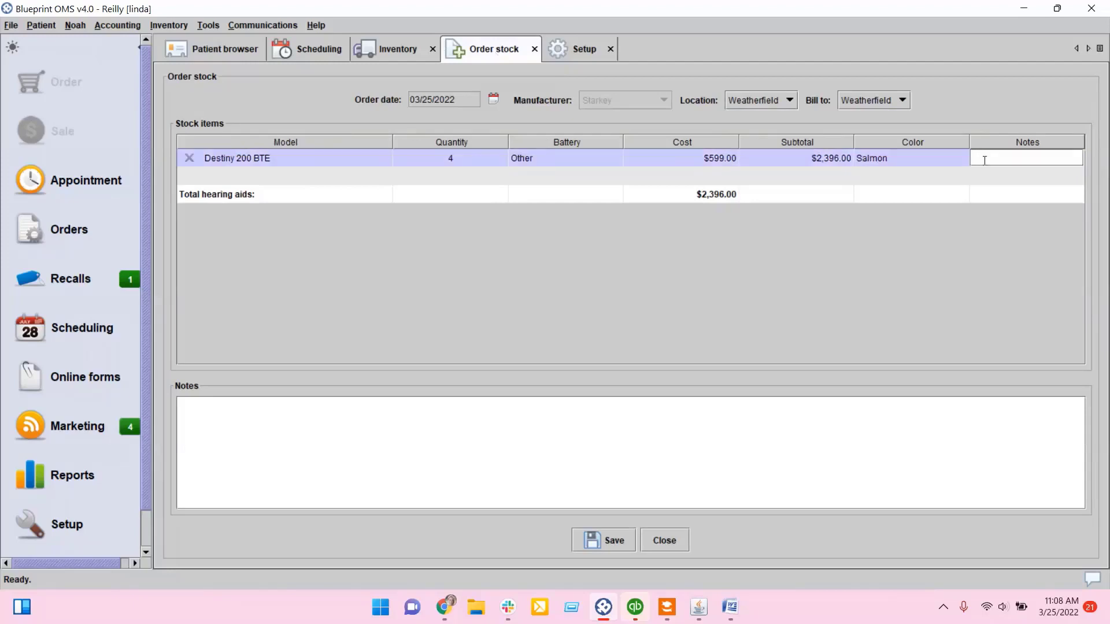
pyautogui.press('Return')
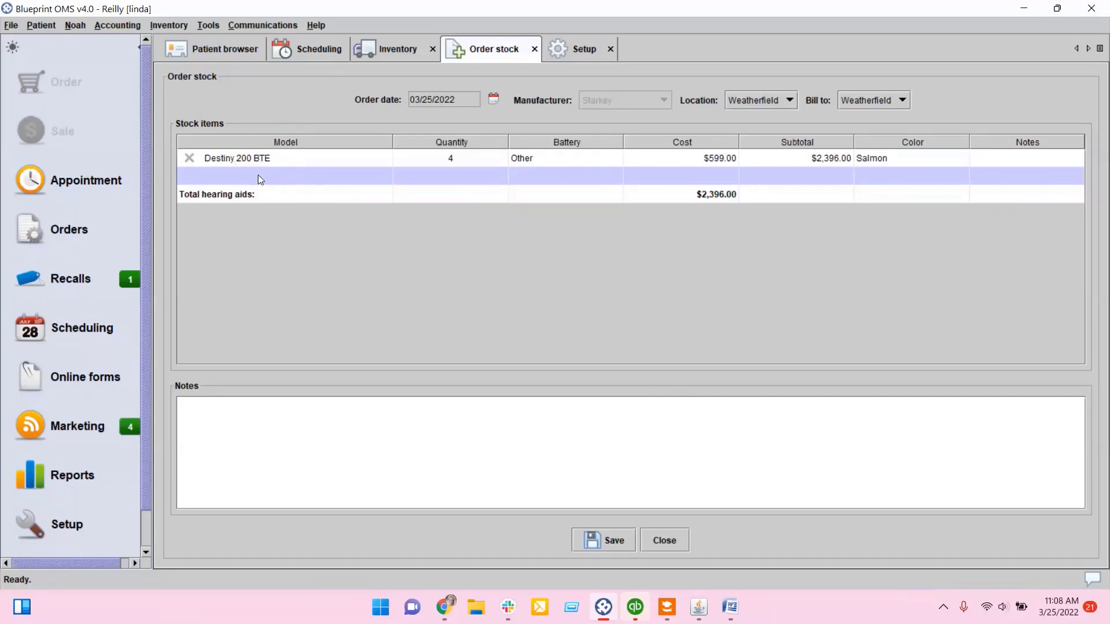
# Step: Add the Evolv AI 1000 BTE 13 model as a second stock item in the order
pyautogui.doubleClick(272, 175)
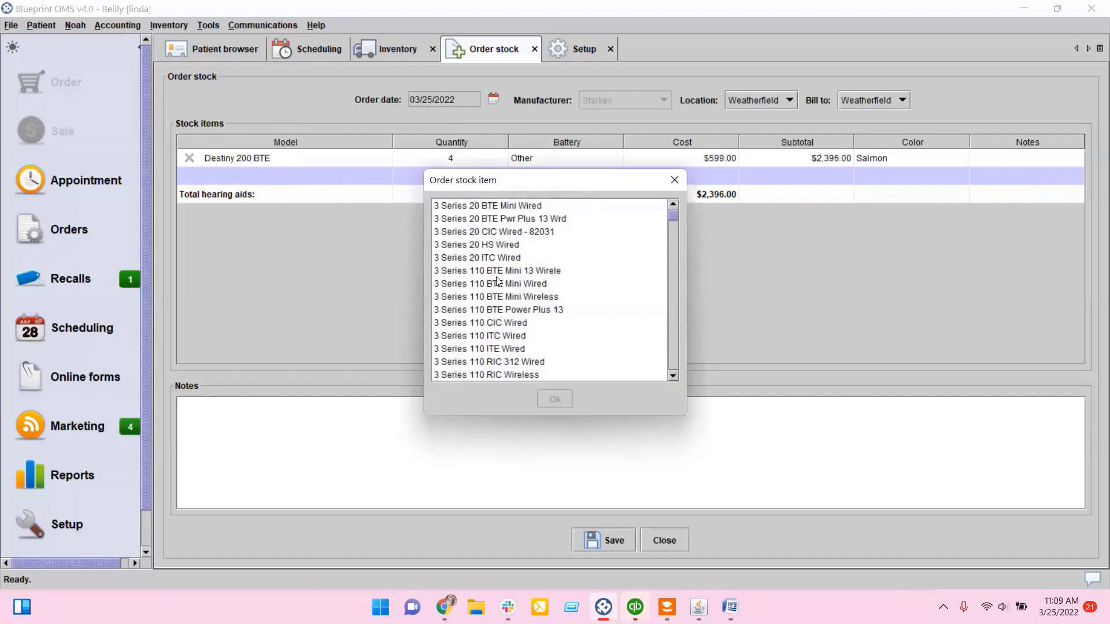
pyautogui.write('char')
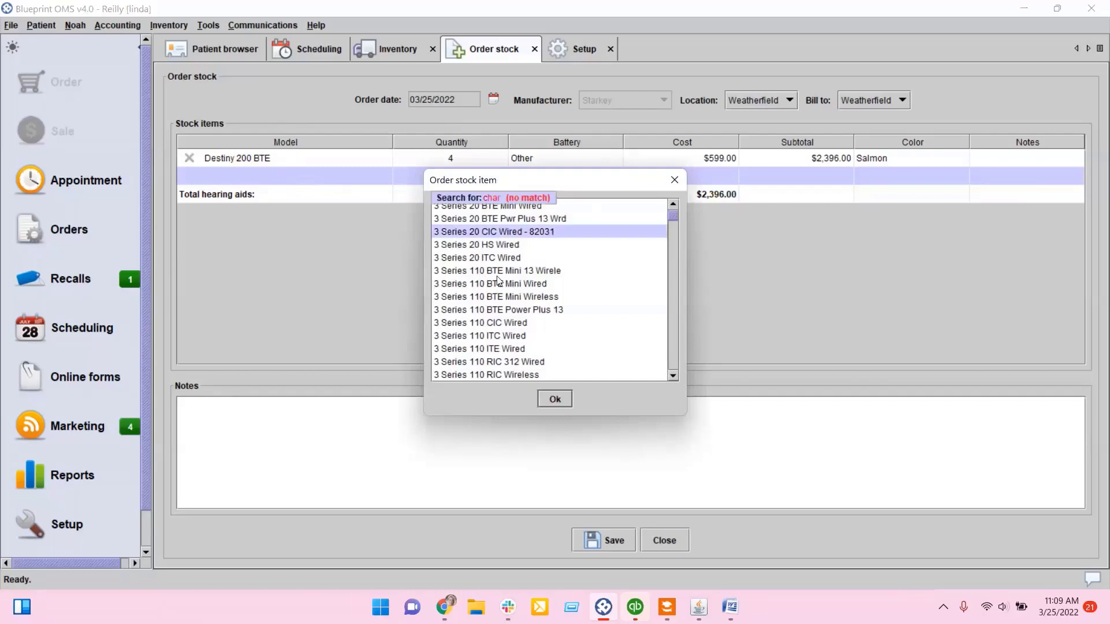
pyautogui.write('ger')
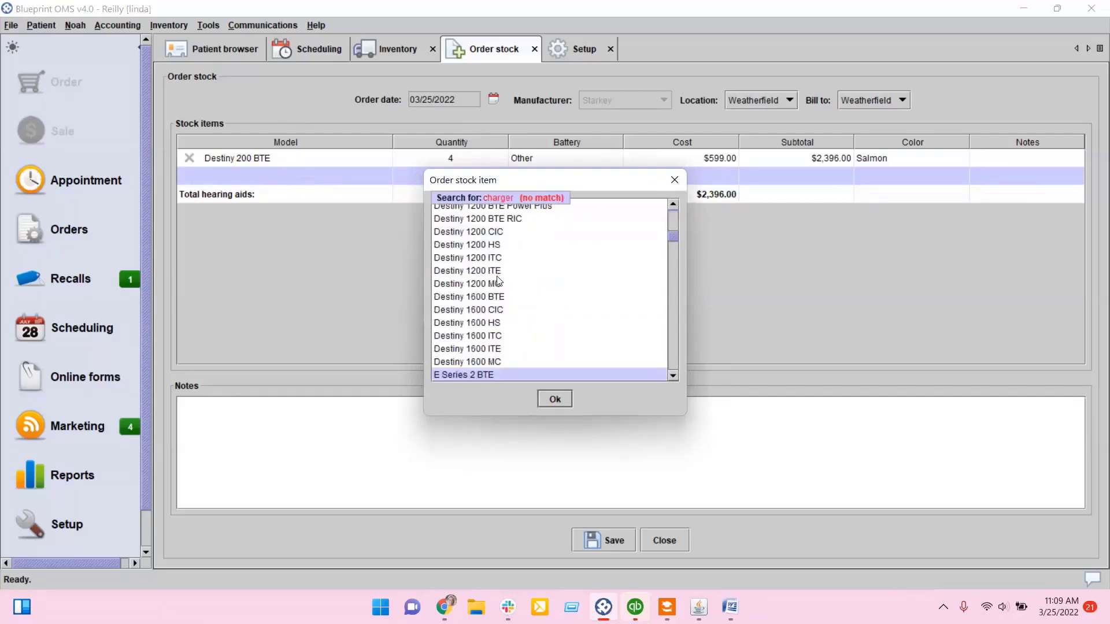
pyautogui.press('Down')
pyautogui.press('Down')
pyautogui.press('Down')
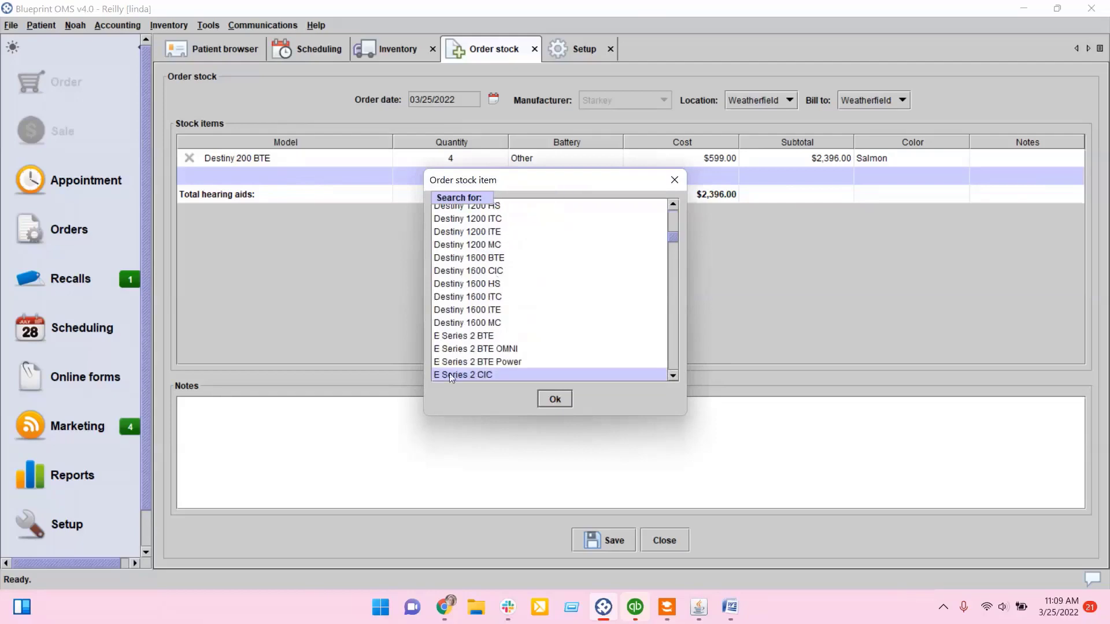
pyautogui.scroll(-8, 541, 317)
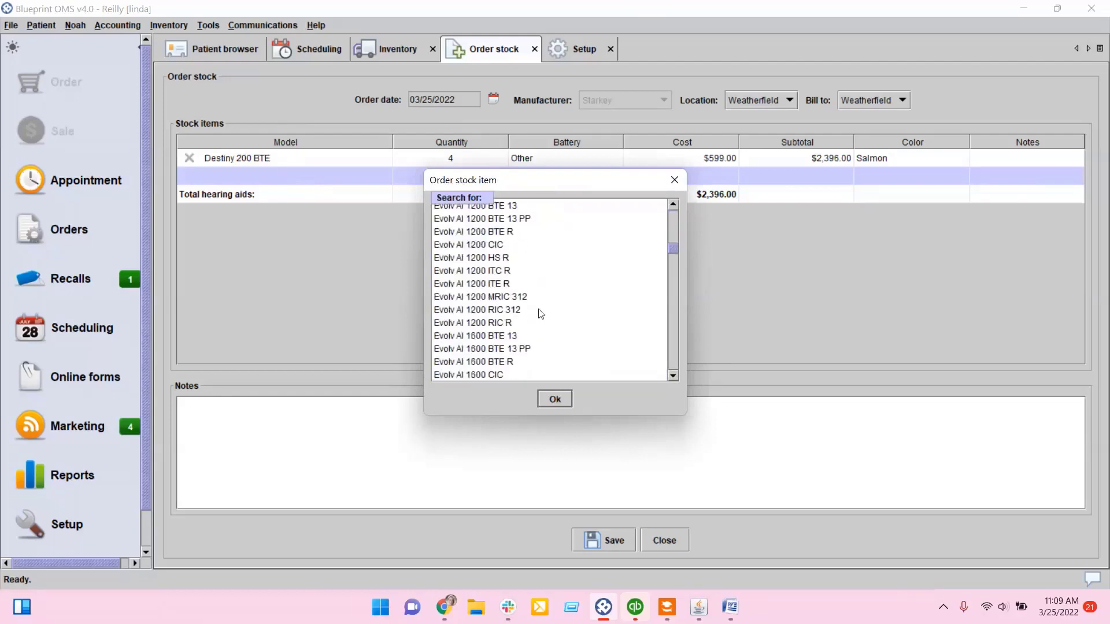
pyautogui.click(471, 309)
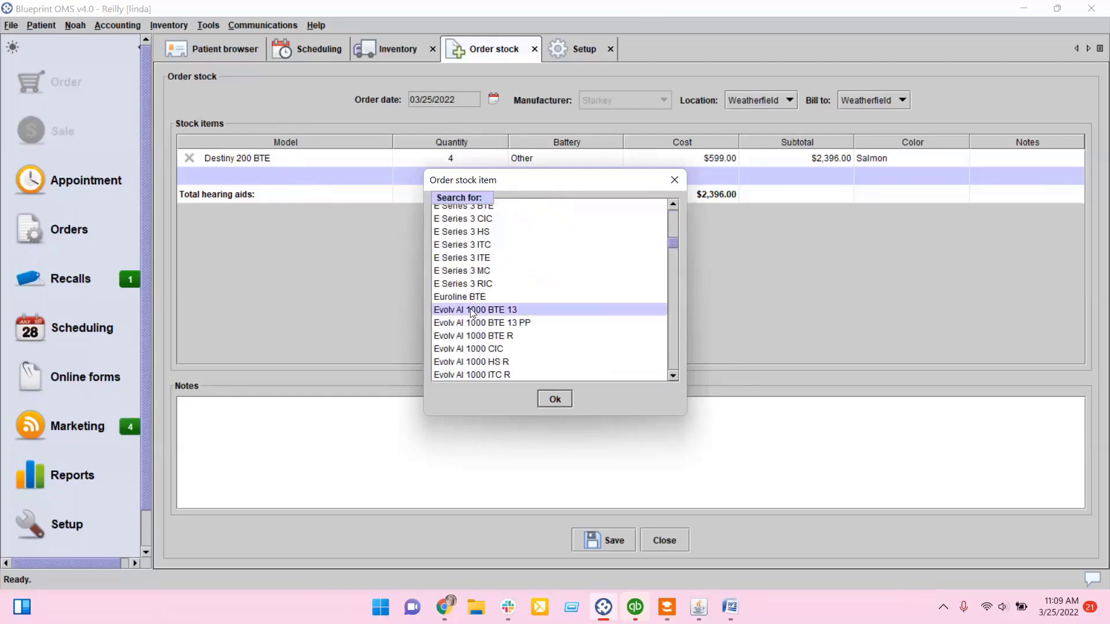
pyautogui.click(553, 401)
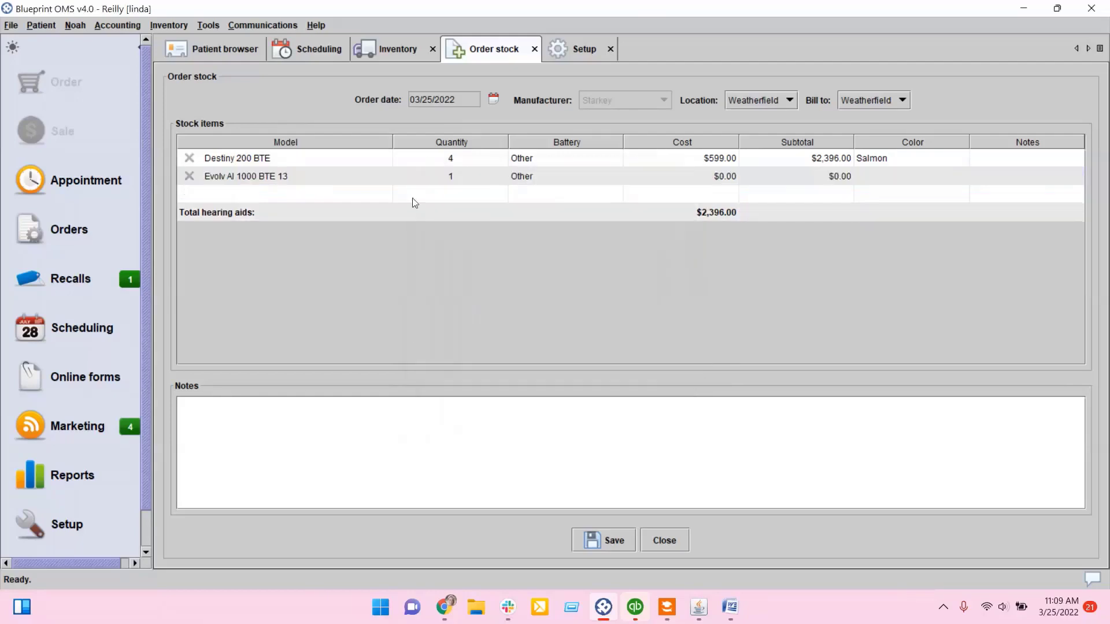
# Step: Set the Evolv AI 1000 BTE 13 quantity to 2
pyautogui.click(466, 177)
pyautogui.click(502, 173)
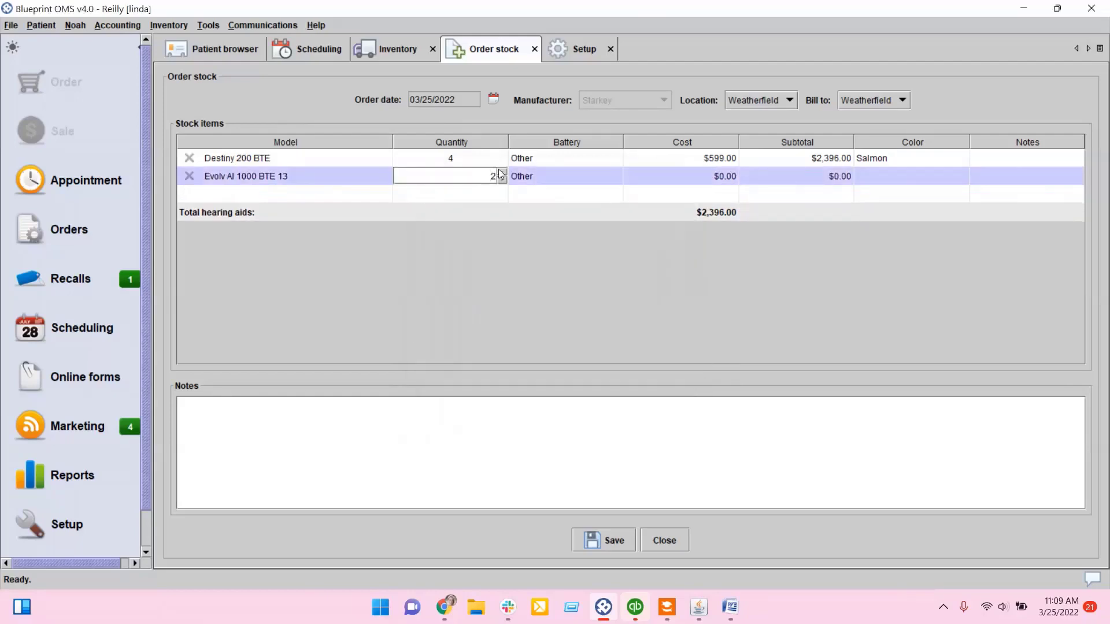
pyautogui.press('Return')
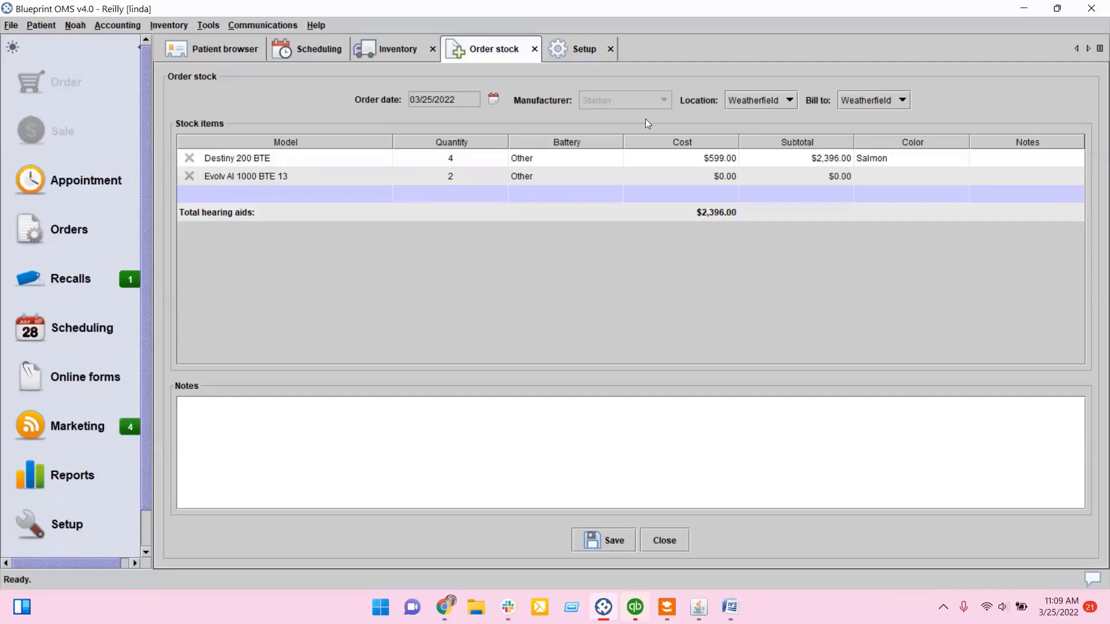
pyautogui.doubleClick(708, 176)
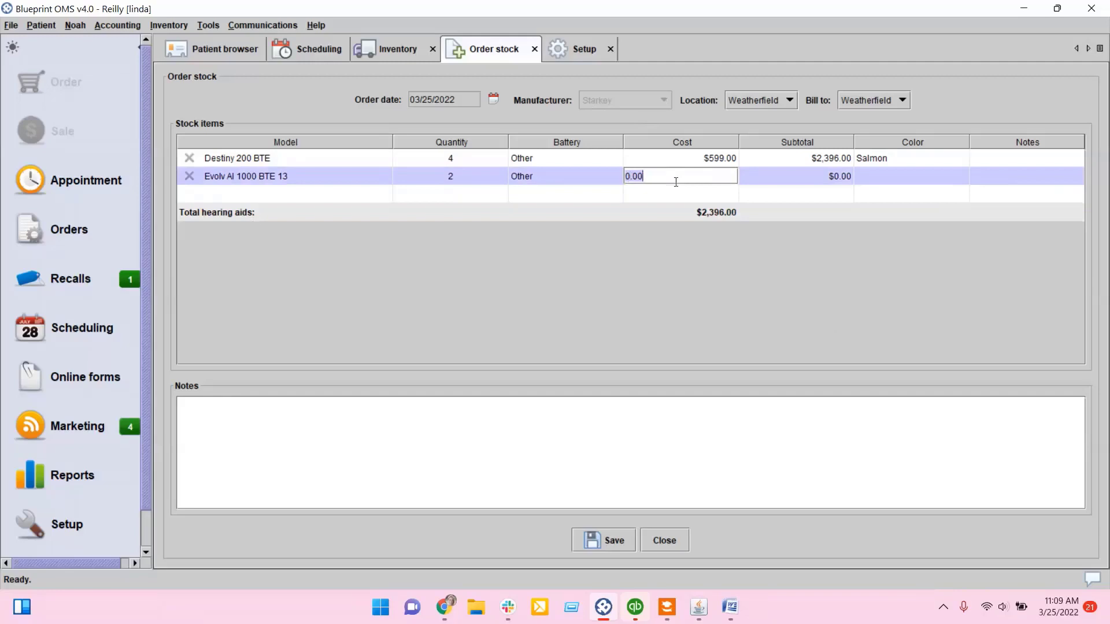
pyautogui.click(677, 186)
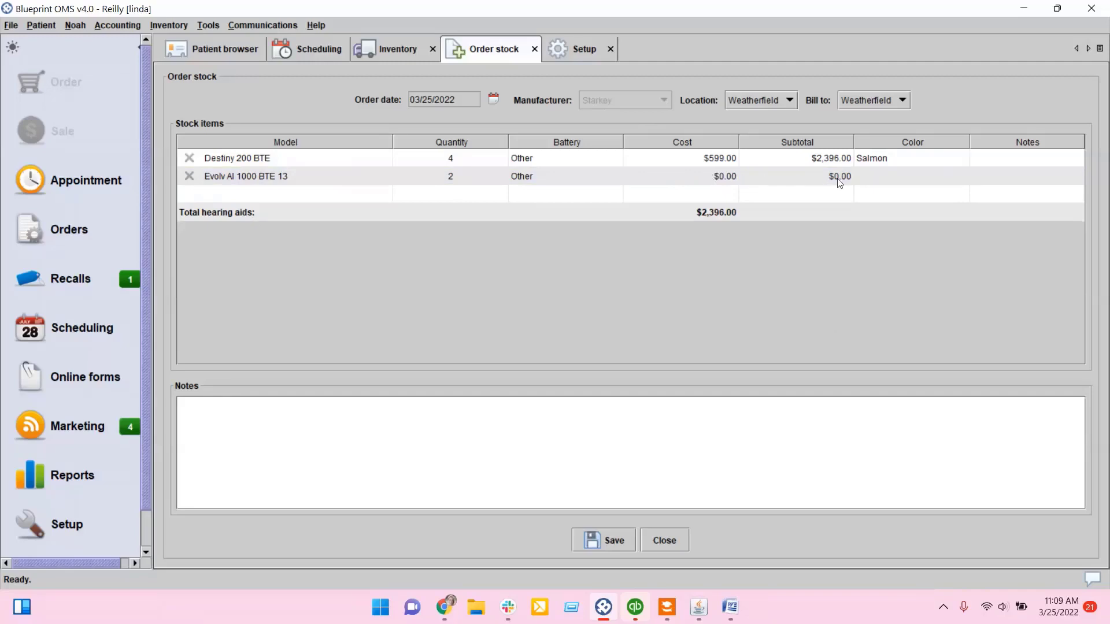
# Step: Save the stock order and print the manufacturer order form
pyautogui.click(607, 539)
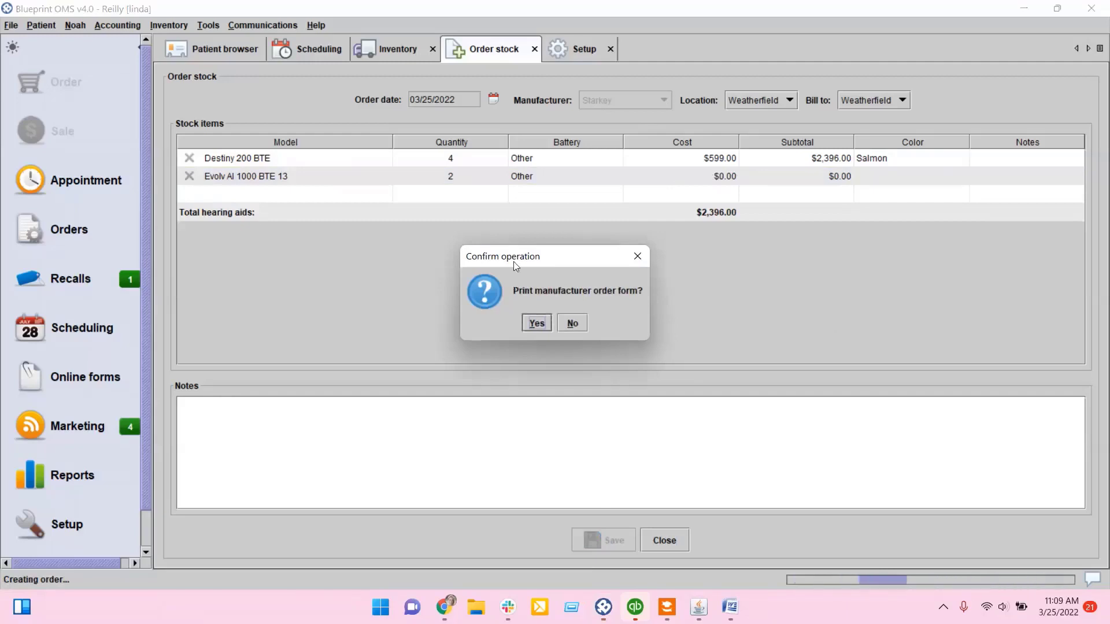
pyautogui.click(536, 324)
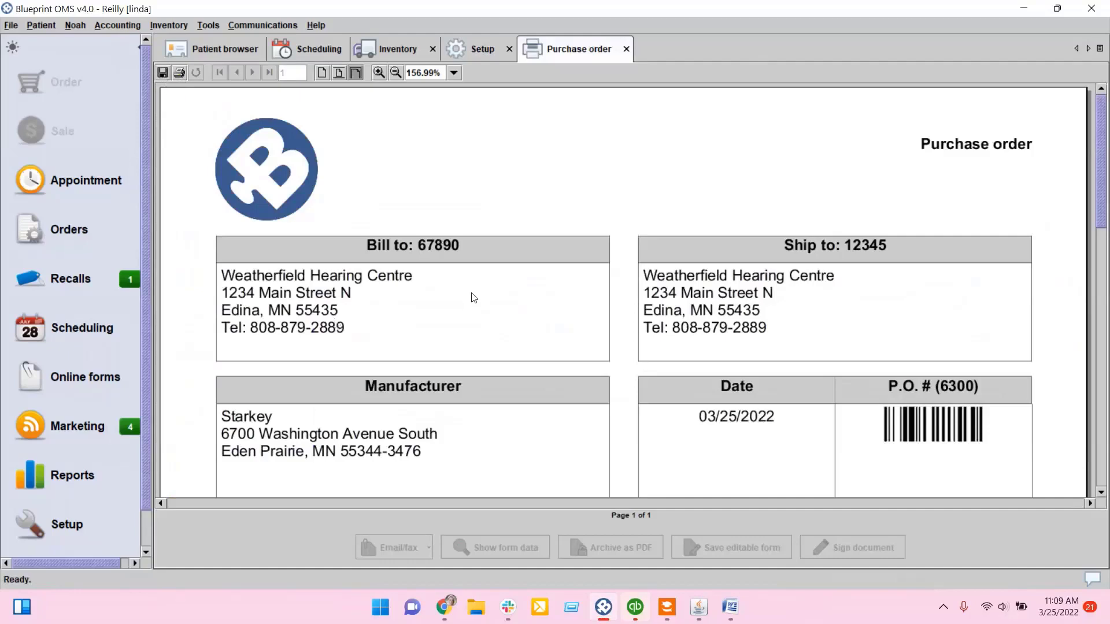
pyautogui.scroll(-4, 470, 292)
pyautogui.scroll(-3, 470, 284)
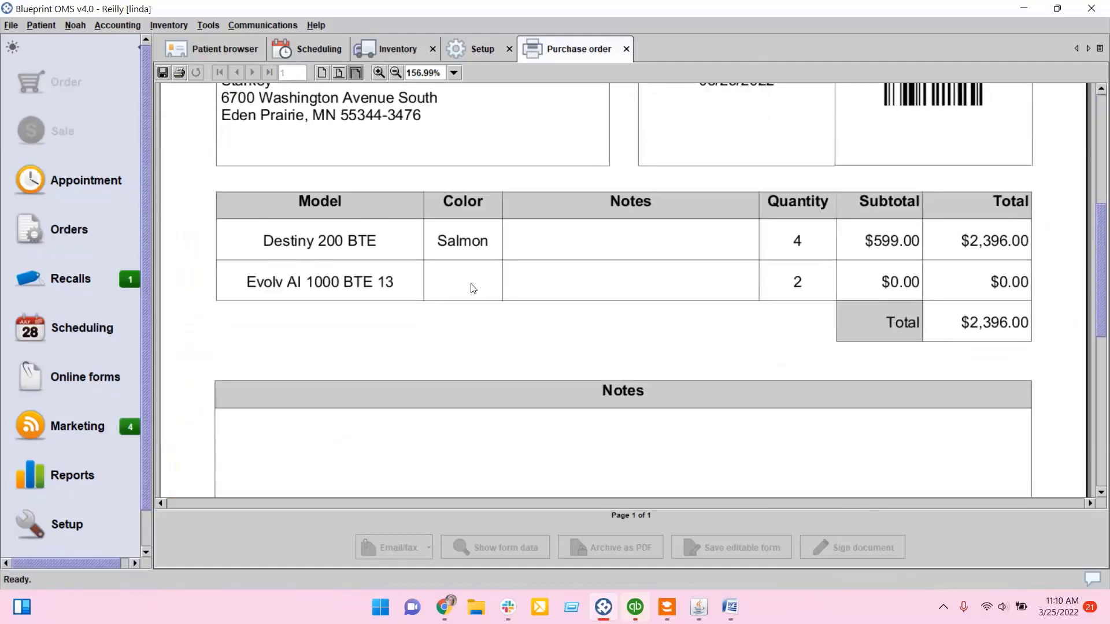
# Step: Close the purchase order and setup tabs and review the new Starkey order in the stock orders list
pyautogui.click(625, 49)
pyautogui.click(509, 50)
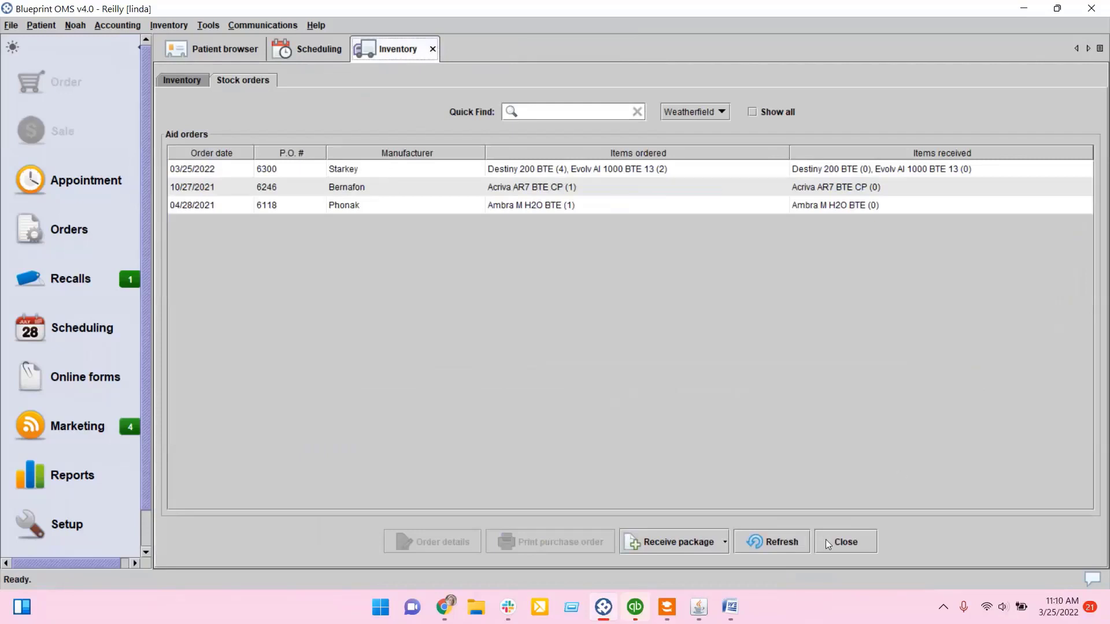
pyautogui.click(760, 540)
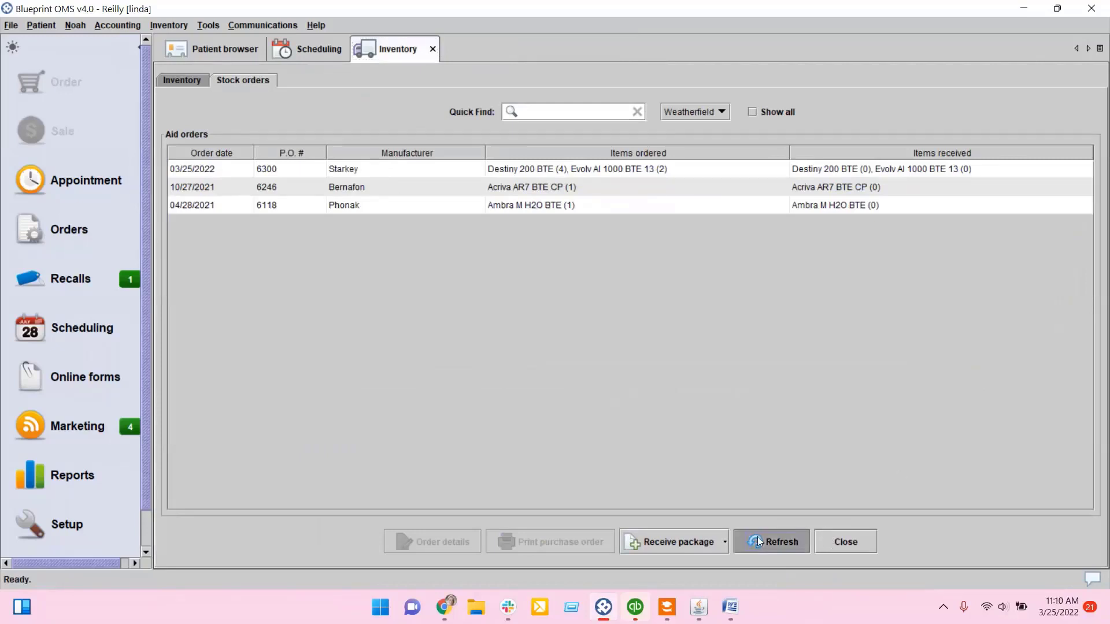
pyautogui.click(571, 175)
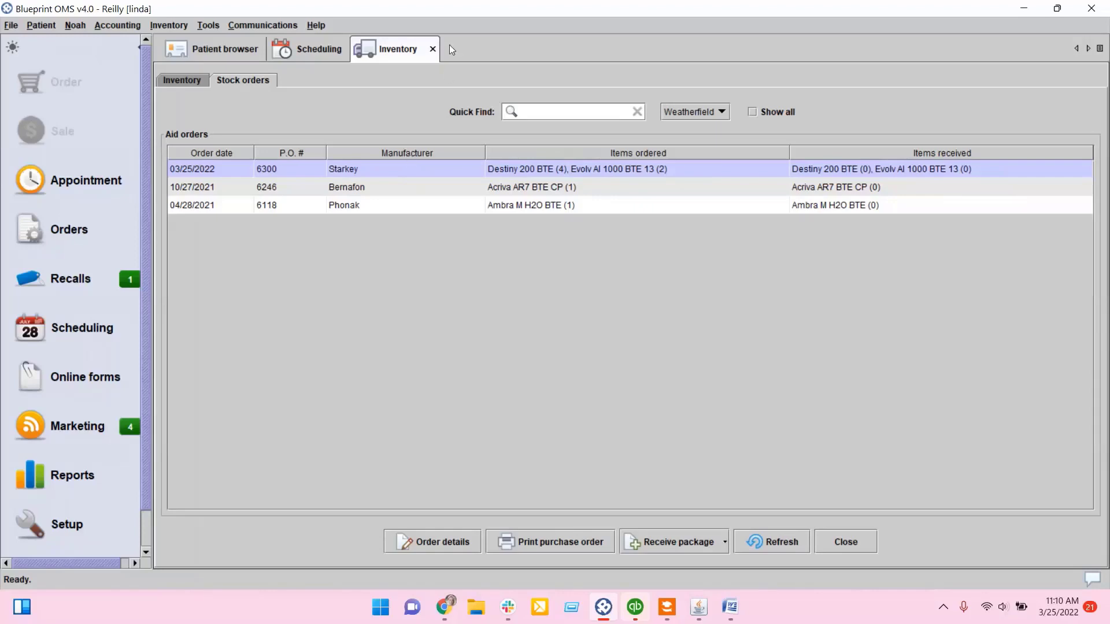
# Step: Close the inventory tab and reopen inventory management
pyautogui.click(433, 49)
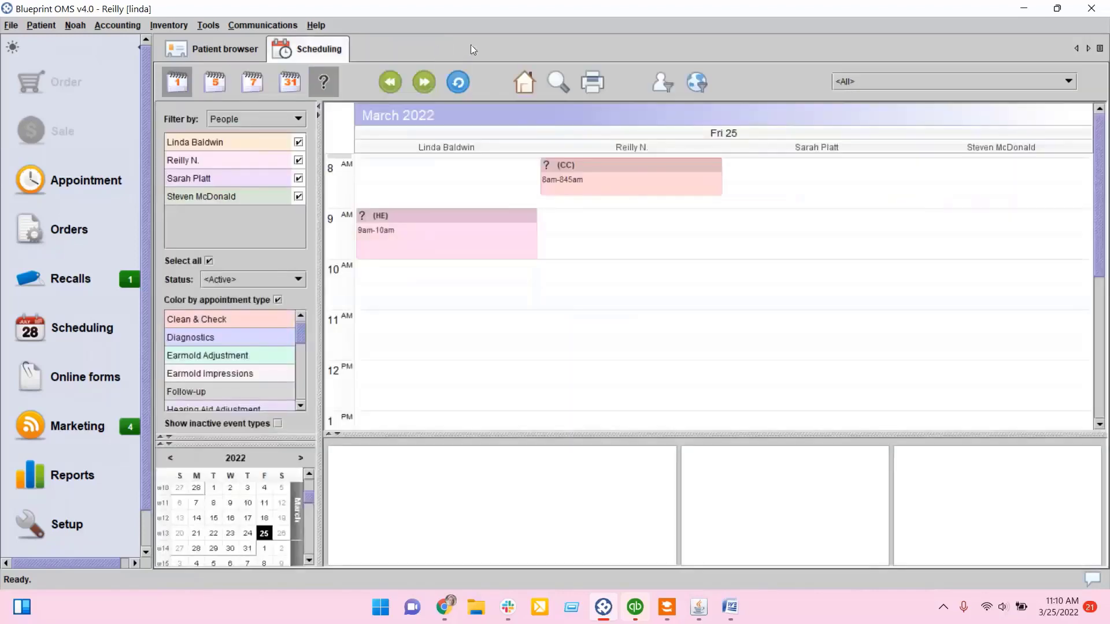
pyautogui.click(167, 27)
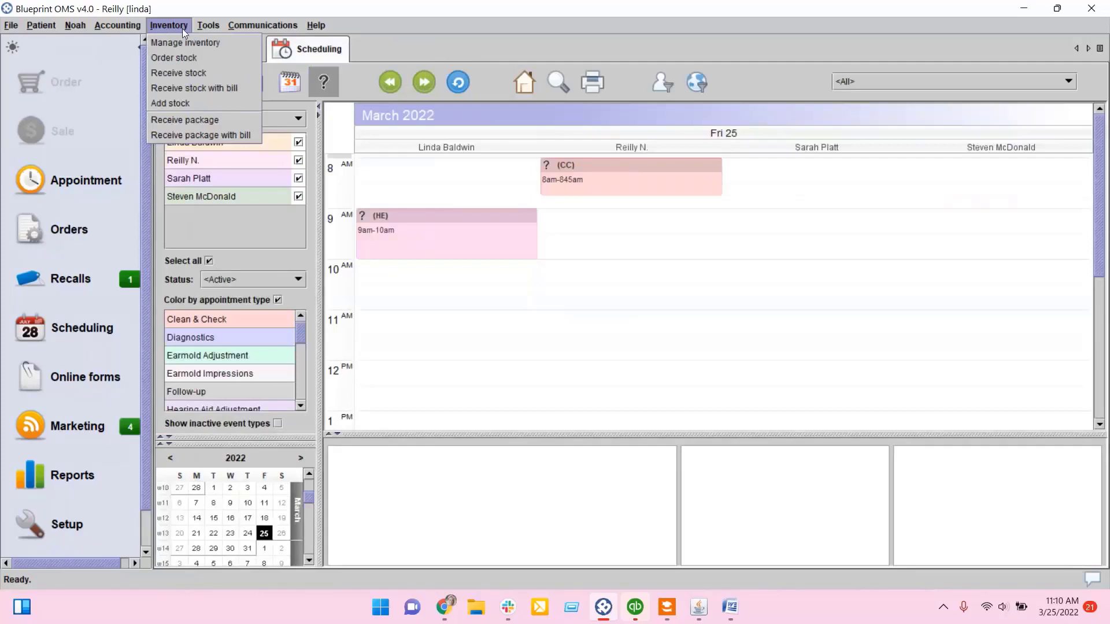
pyautogui.click(187, 43)
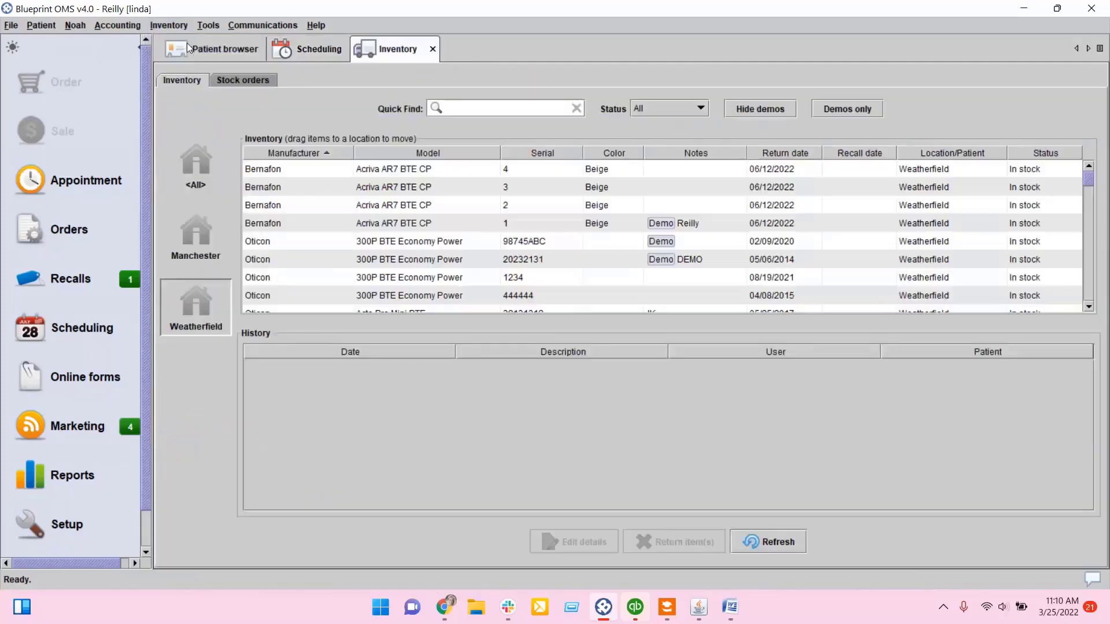
# Step: Open the Starkey stock order to receive its stock
pyautogui.click(230, 79)
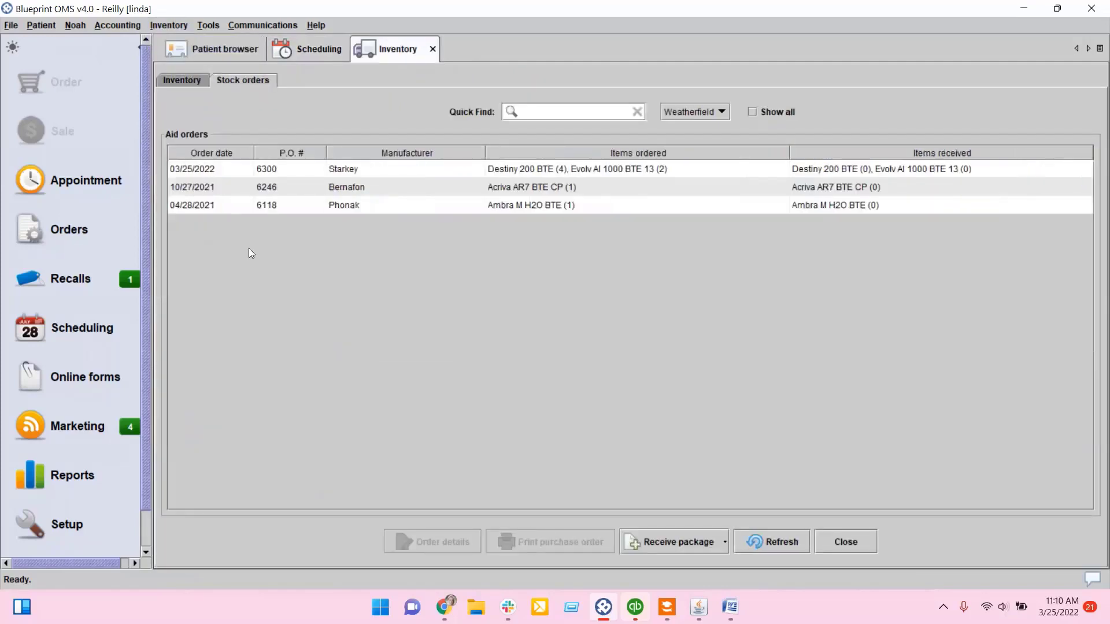
pyautogui.click(394, 172)
pyautogui.rightClick(397, 168)
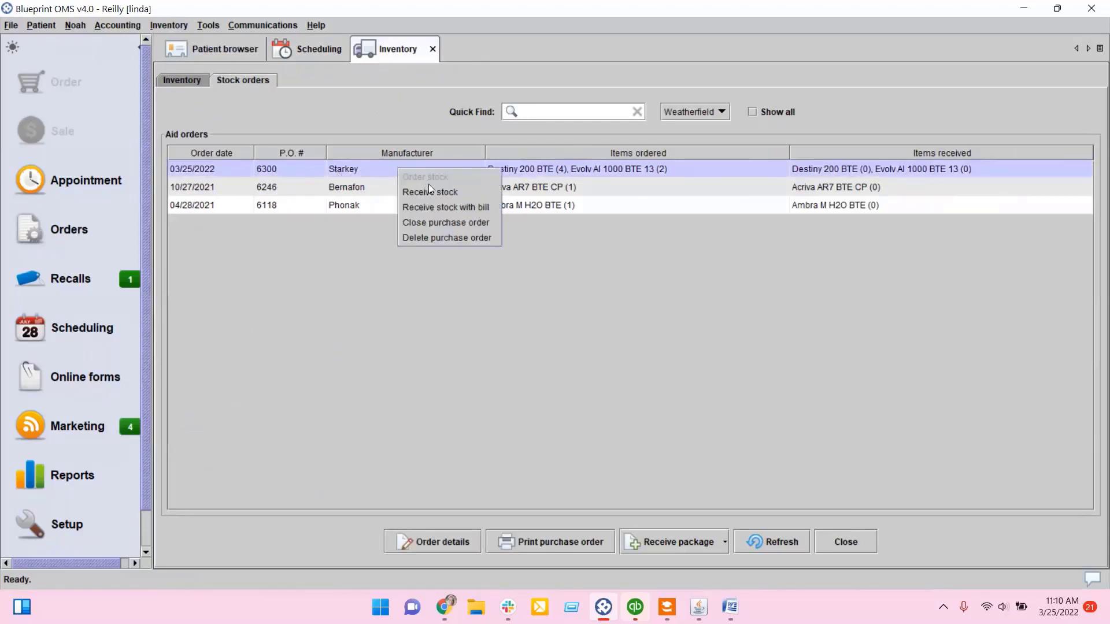
pyautogui.click(478, 191)
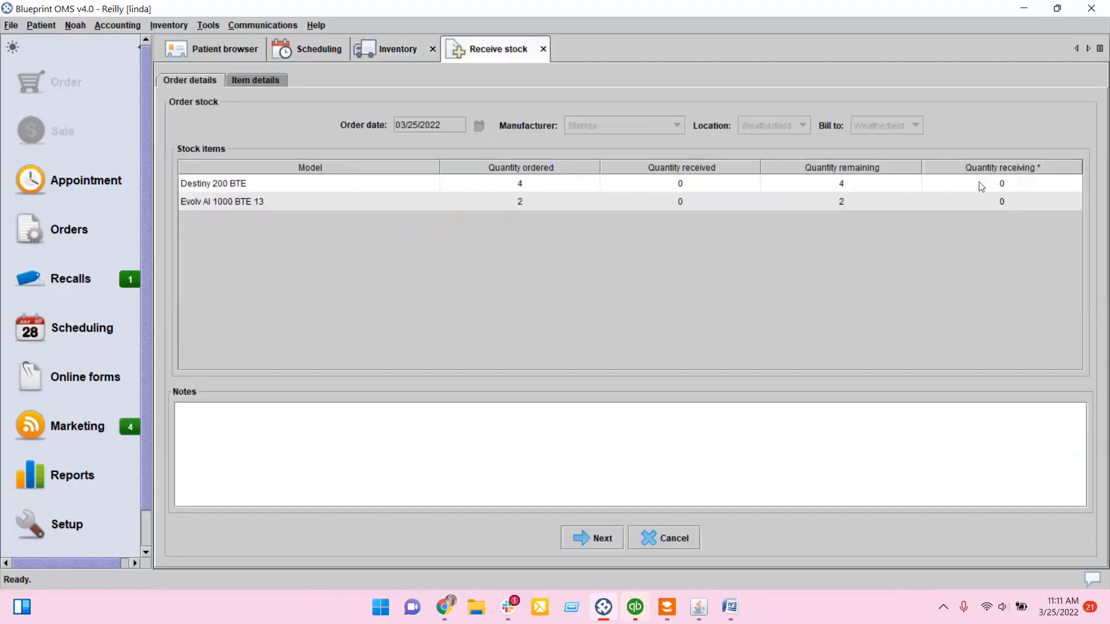
# Step: Receive 4 Destiny 200 BTE and 2 Evolv AI 1000 BTE 13 units and continue to item details
pyautogui.click(996, 184)
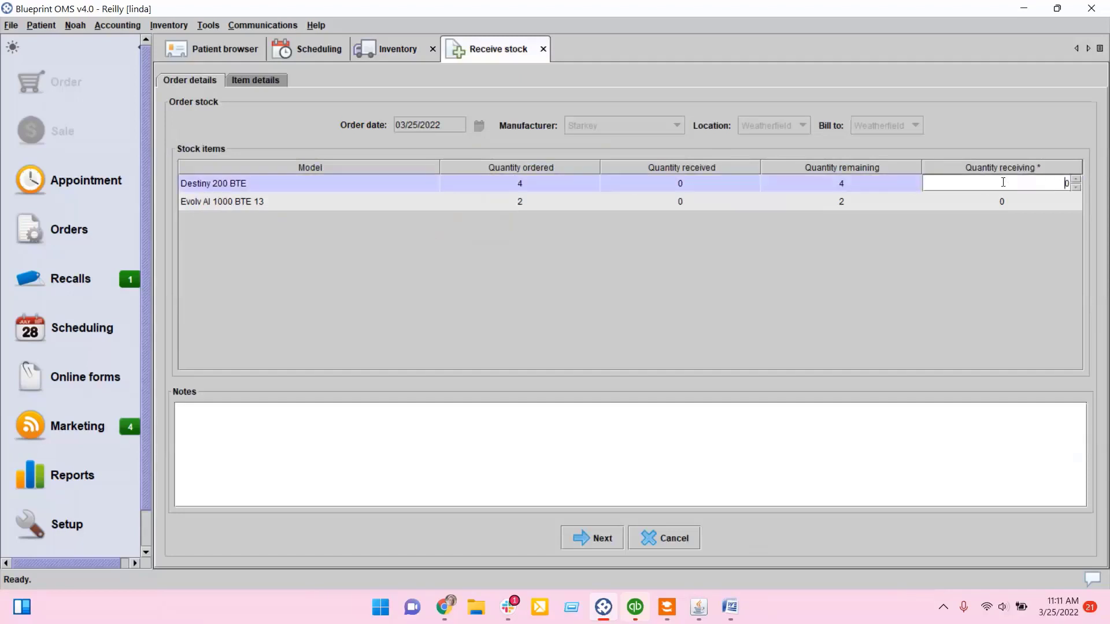
pyautogui.click(1076, 179)
pyautogui.press('Return')
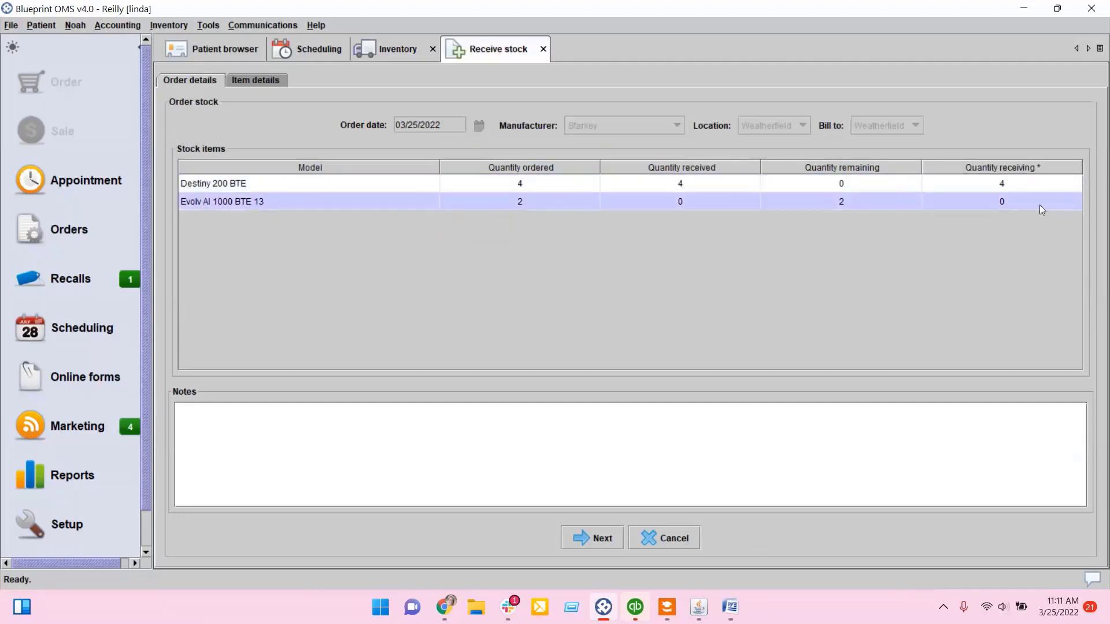
pyautogui.click(997, 206)
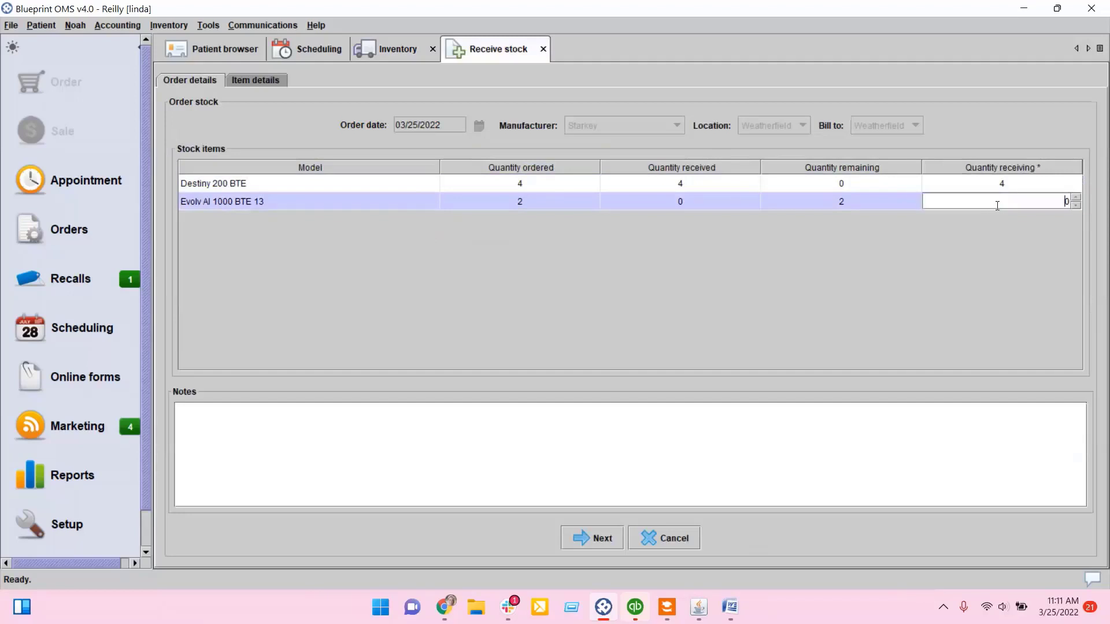
pyautogui.doubleClick(1075, 197)
pyautogui.press('Return')
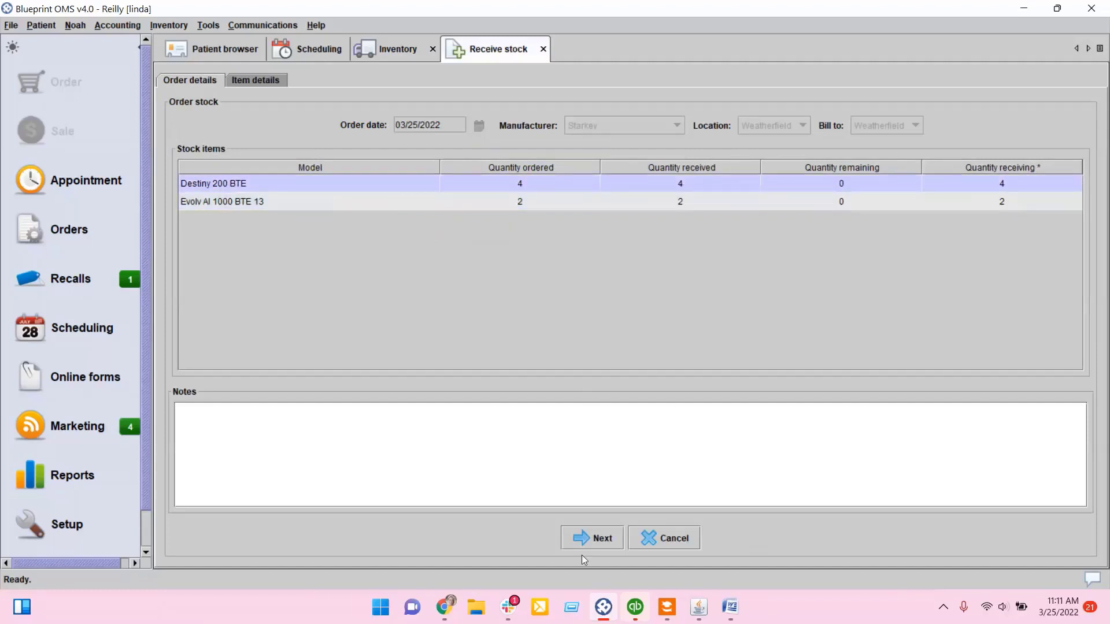
pyautogui.click(590, 536)
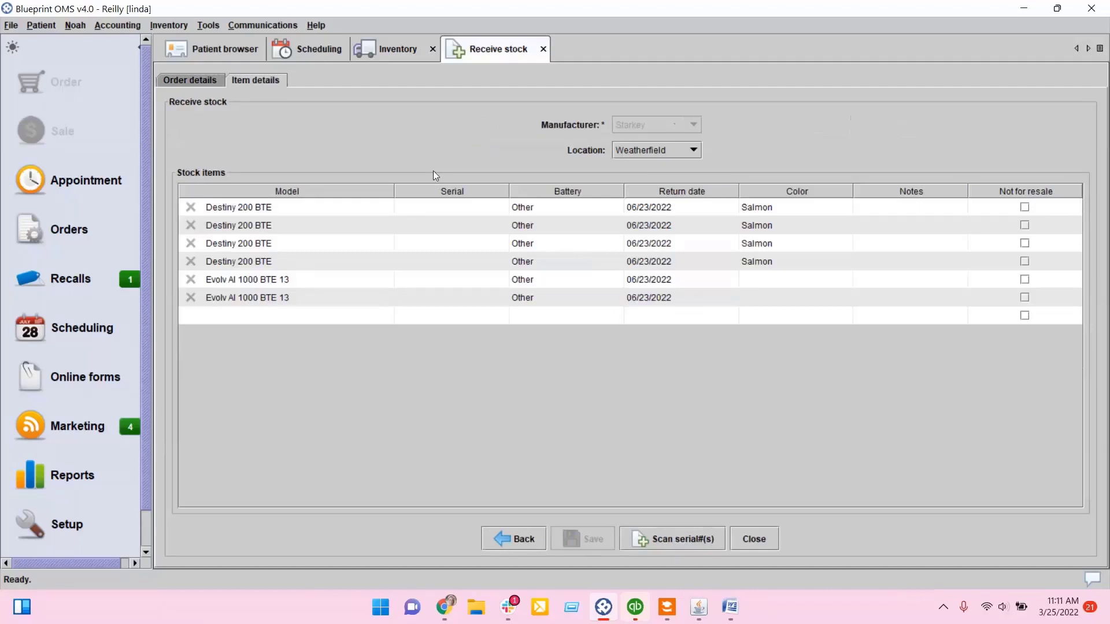
# Step: Enter serial numbers 1 through 6 for the six received hearing aids
pyautogui.doubleClick(428, 208)
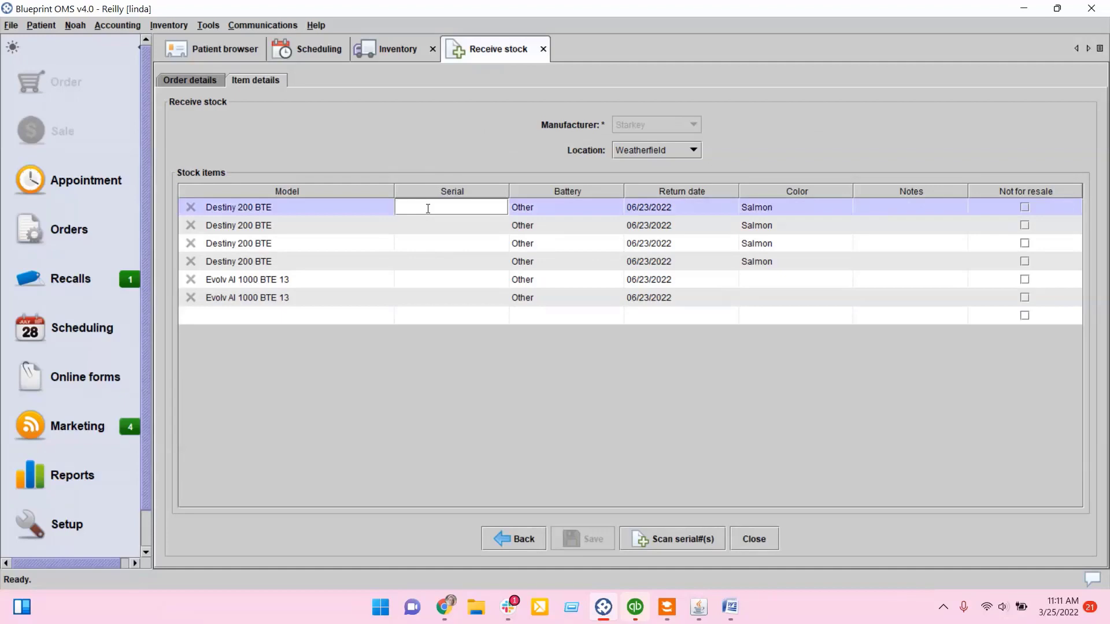
pyautogui.write('1')
pyautogui.doubleClick(430, 226)
pyautogui.write('2')
pyautogui.press('Return')
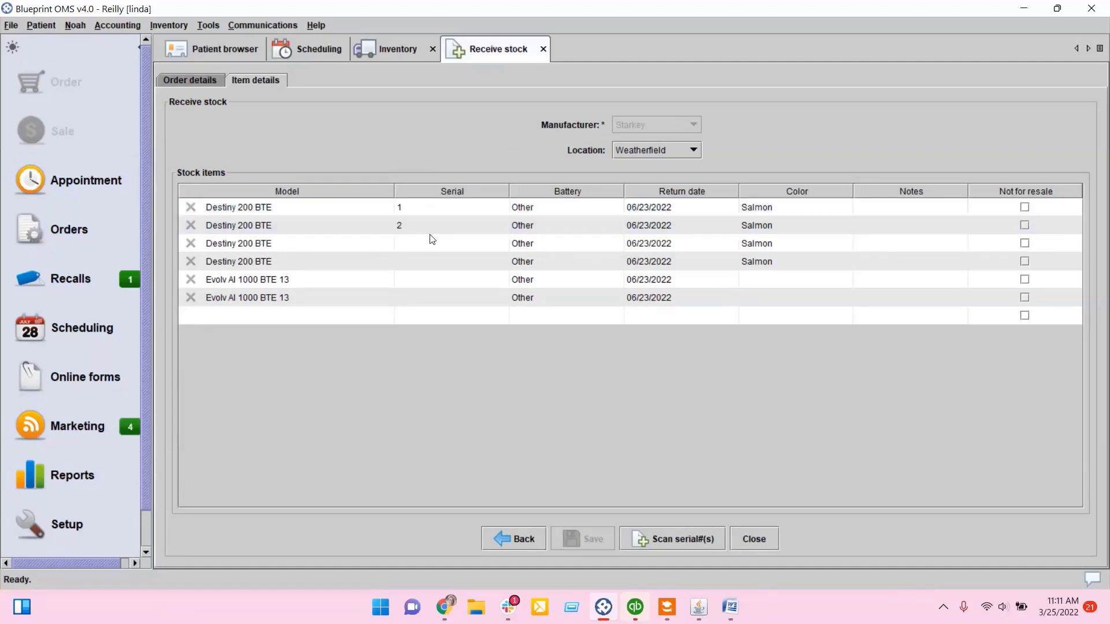
pyautogui.doubleClick(429, 242)
pyautogui.write('3')
pyautogui.press('Return')
pyautogui.doubleClick(430, 260)
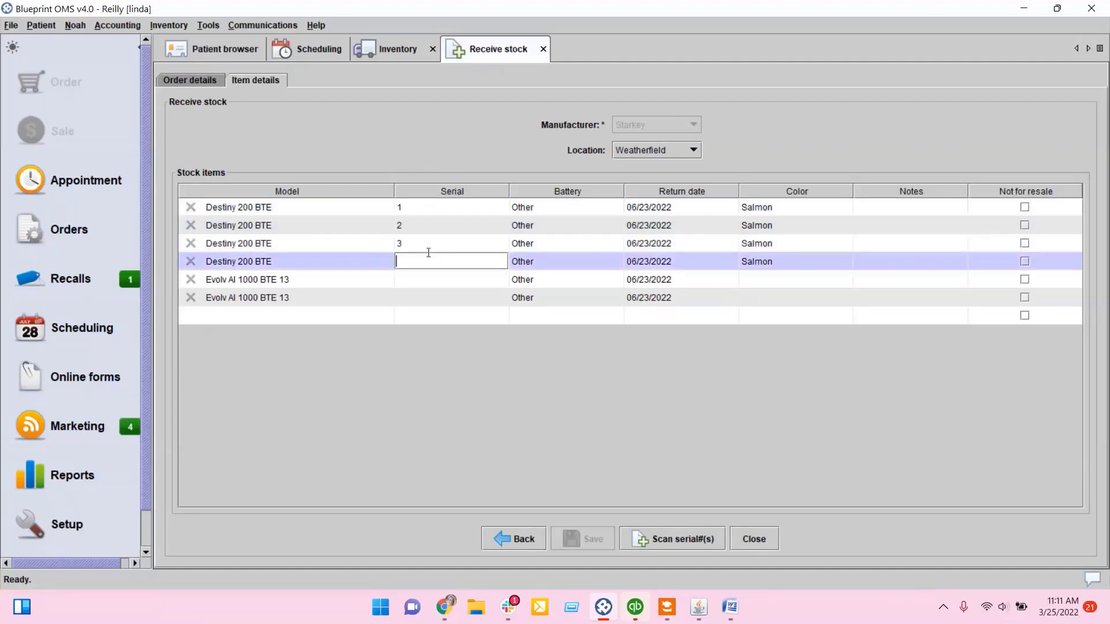
pyautogui.write('4')
pyautogui.press('Return')
pyautogui.doubleClick(432, 279)
pyautogui.write('5')
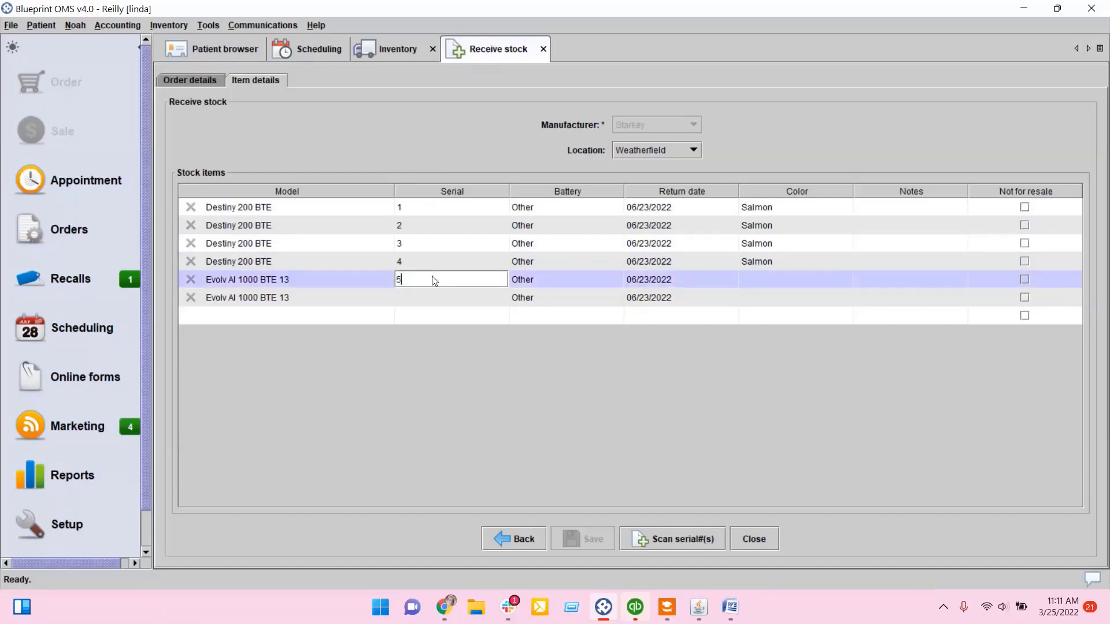
pyautogui.press('Return')
pyautogui.doubleClick(435, 297)
pyautogui.write('6')
pyautogui.press('Return')
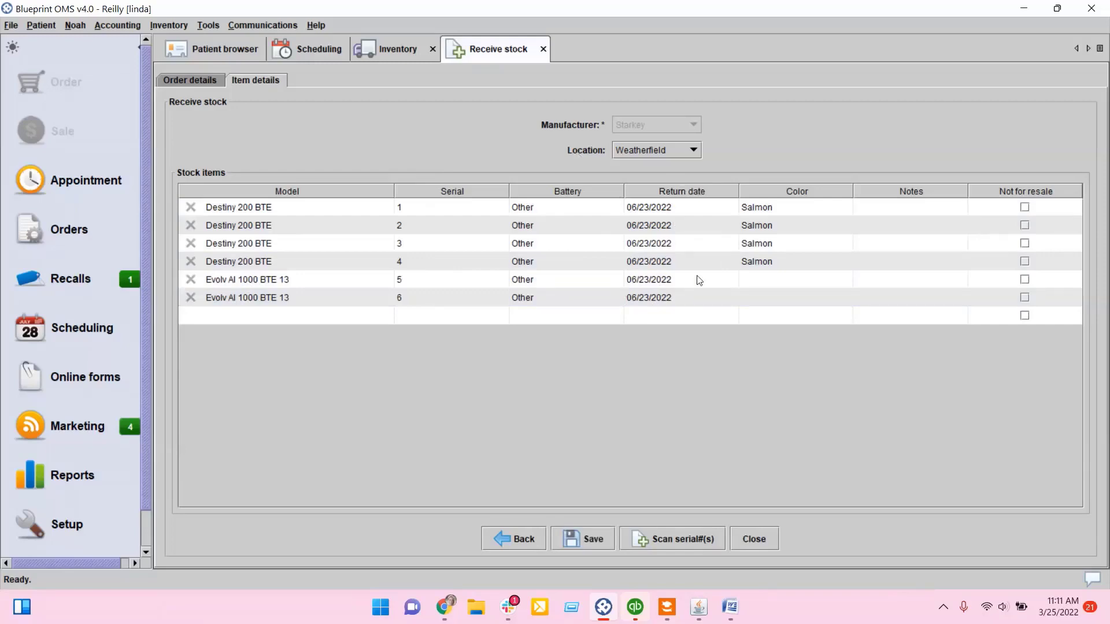
# Step: Set the color of both Evolv AI 1000 BTE 13 units to Silver
pyautogui.click(655, 210)
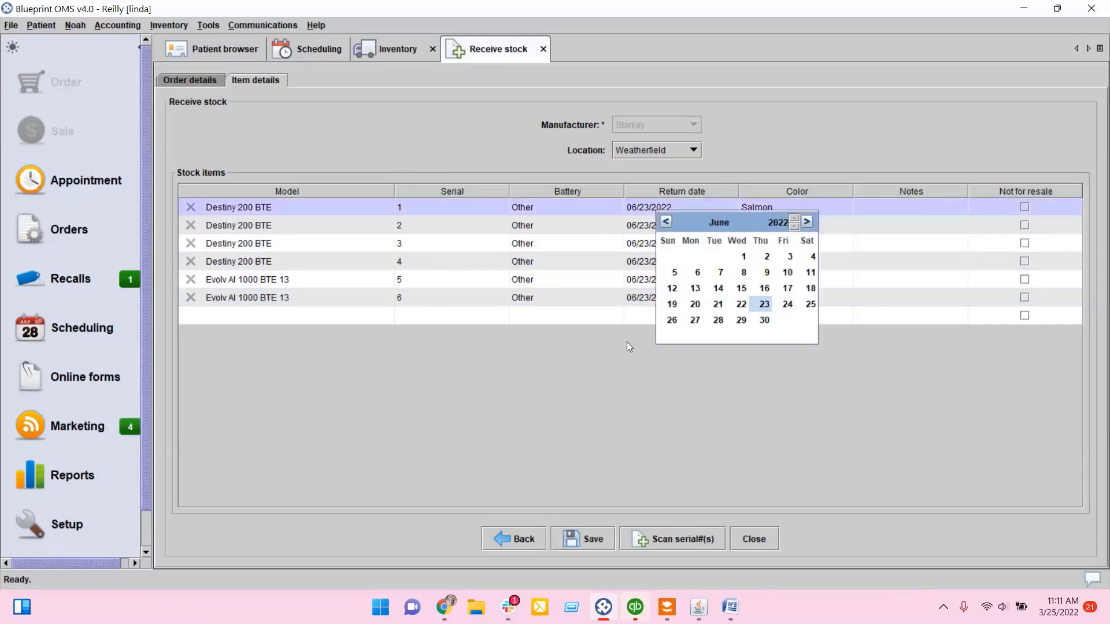
pyautogui.click(627, 366)
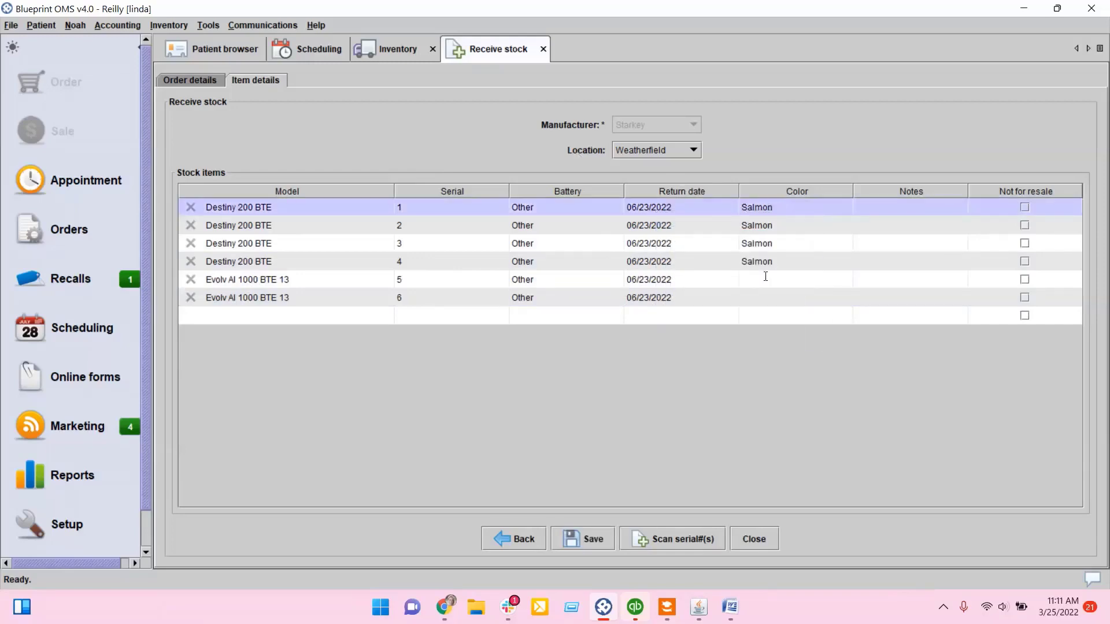
pyautogui.click(816, 280)
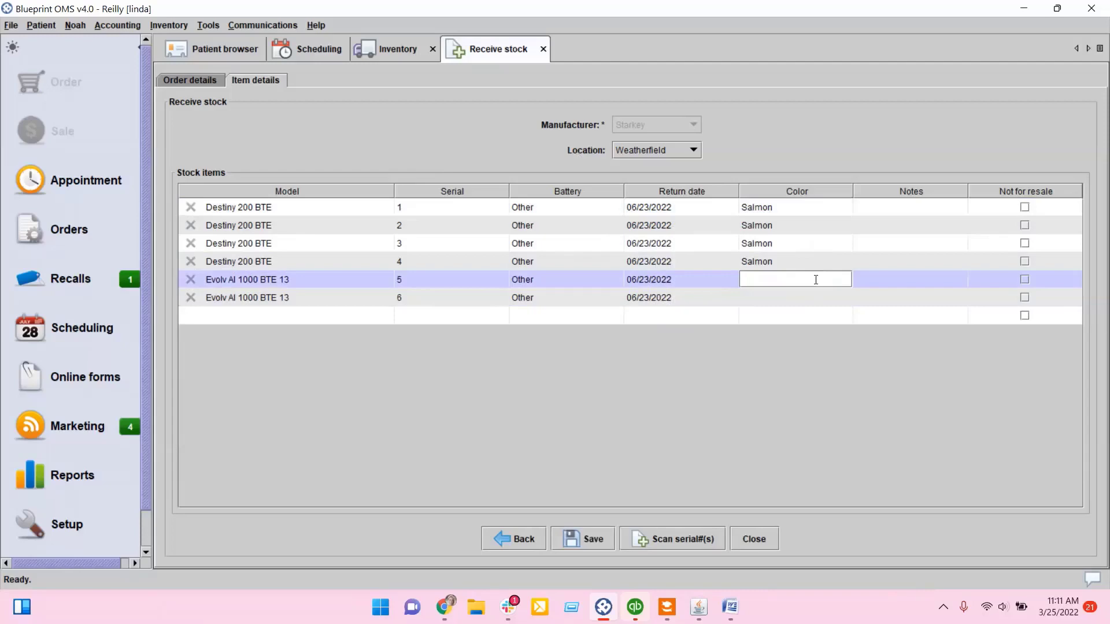
pyautogui.write('Silver')
pyautogui.press('Return')
pyautogui.click(812, 296)
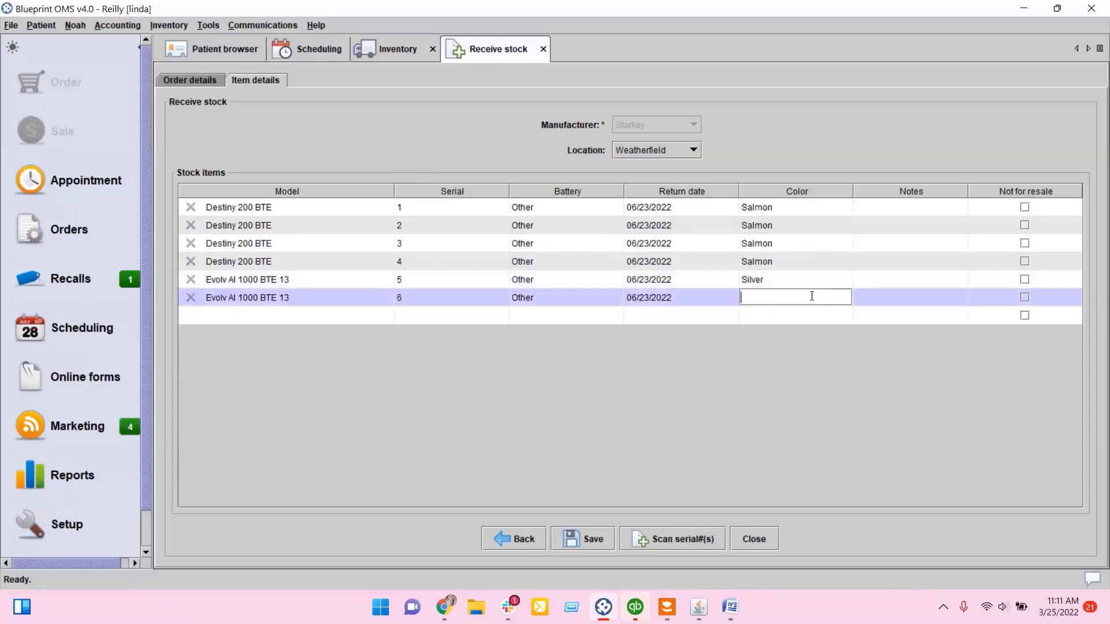
pyautogui.write('Silver')
pyautogui.press('Return')
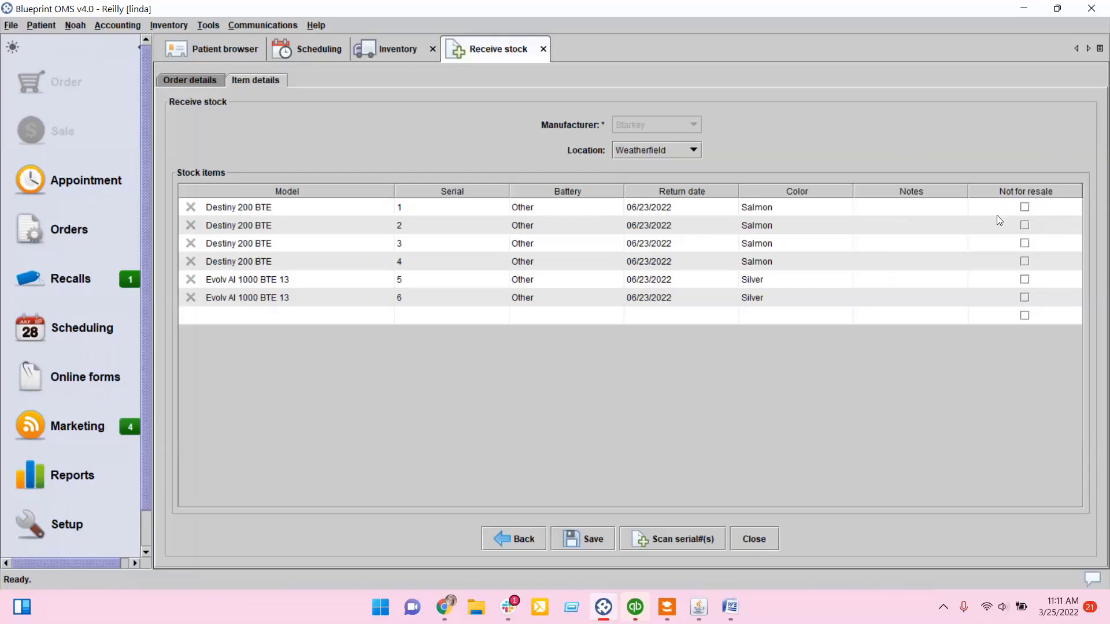
# Step: Mark the Evolv AI 1000 BTE 13 units as not for resale and save the received stock
pyautogui.click(1025, 280)
pyautogui.click(580, 538)
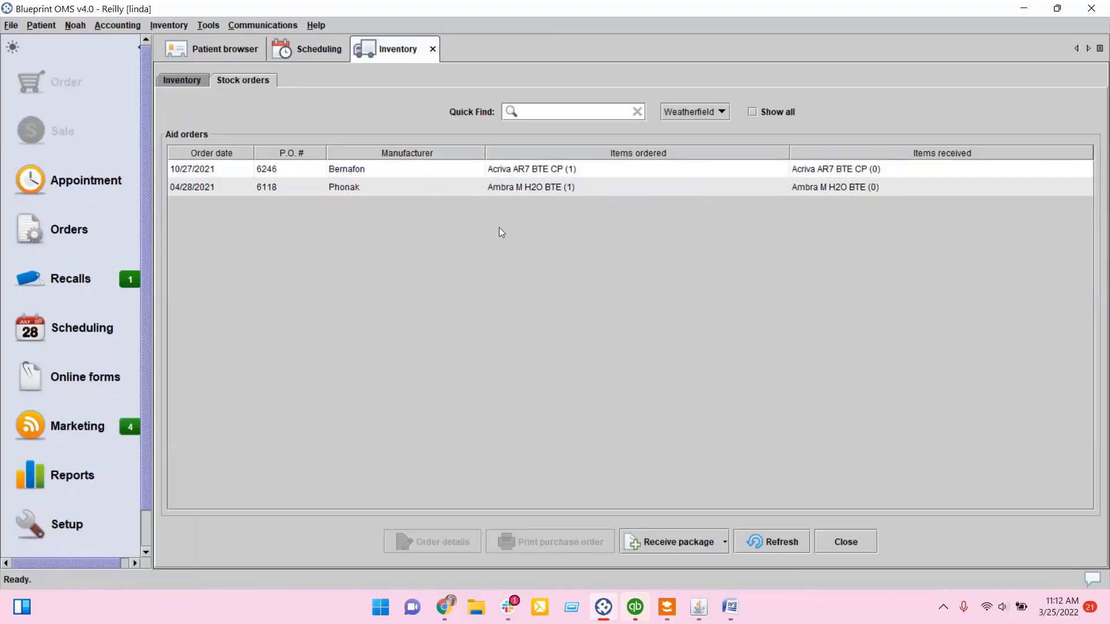
# Step: Review the received Starkey items and their history in the inventory list
pyautogui.click(199, 82)
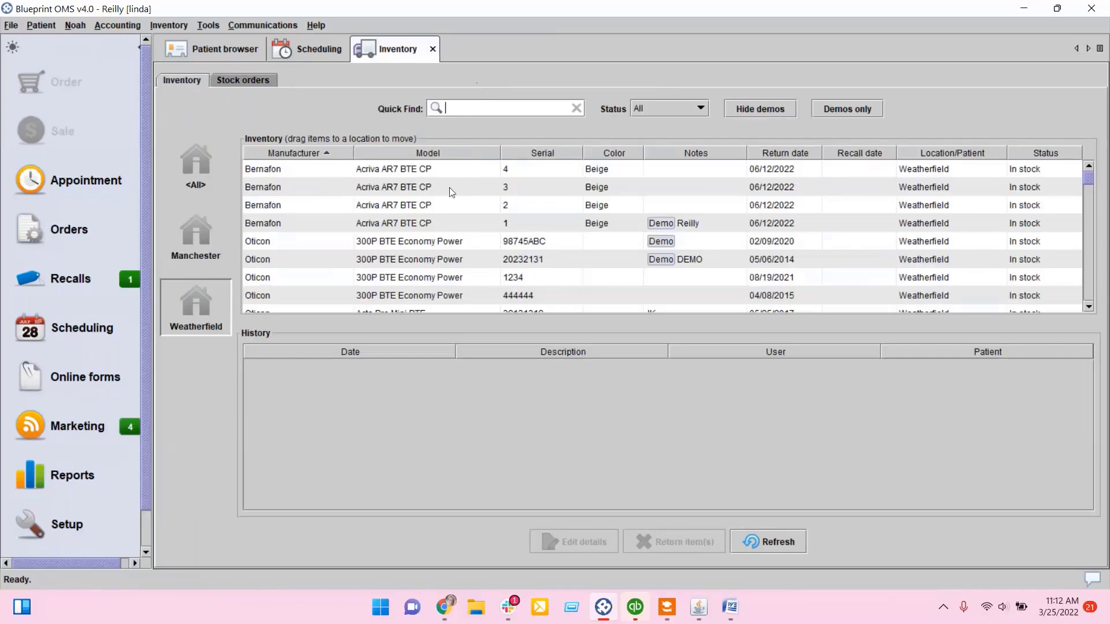
pyautogui.scroll(-5, 450, 188)
pyautogui.scroll(-8, 449, 189)
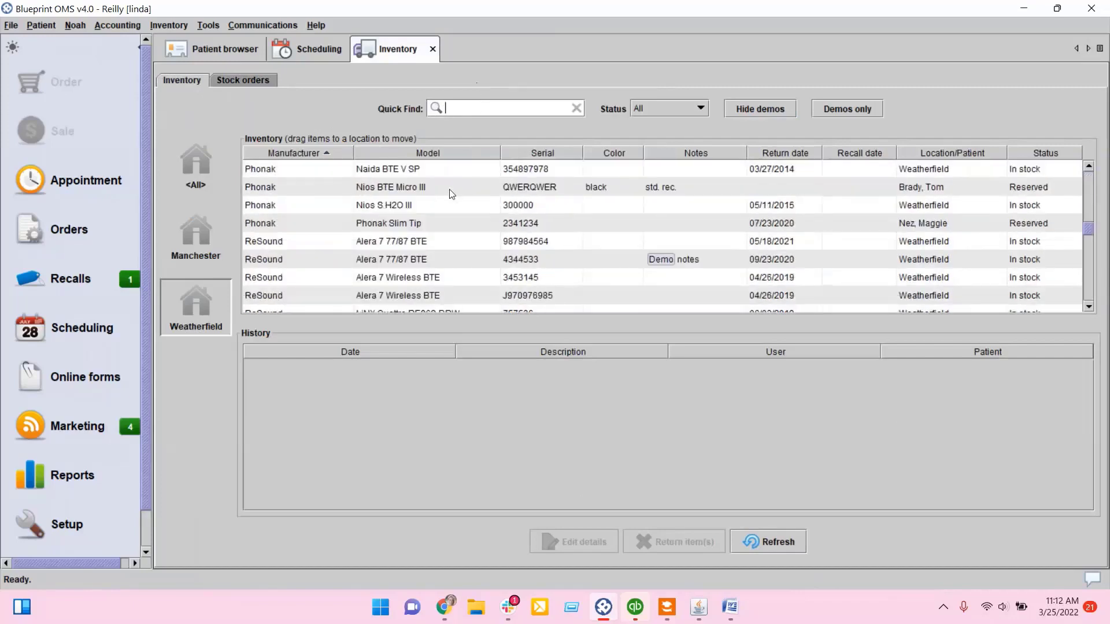
pyautogui.scroll(-1, 450, 189)
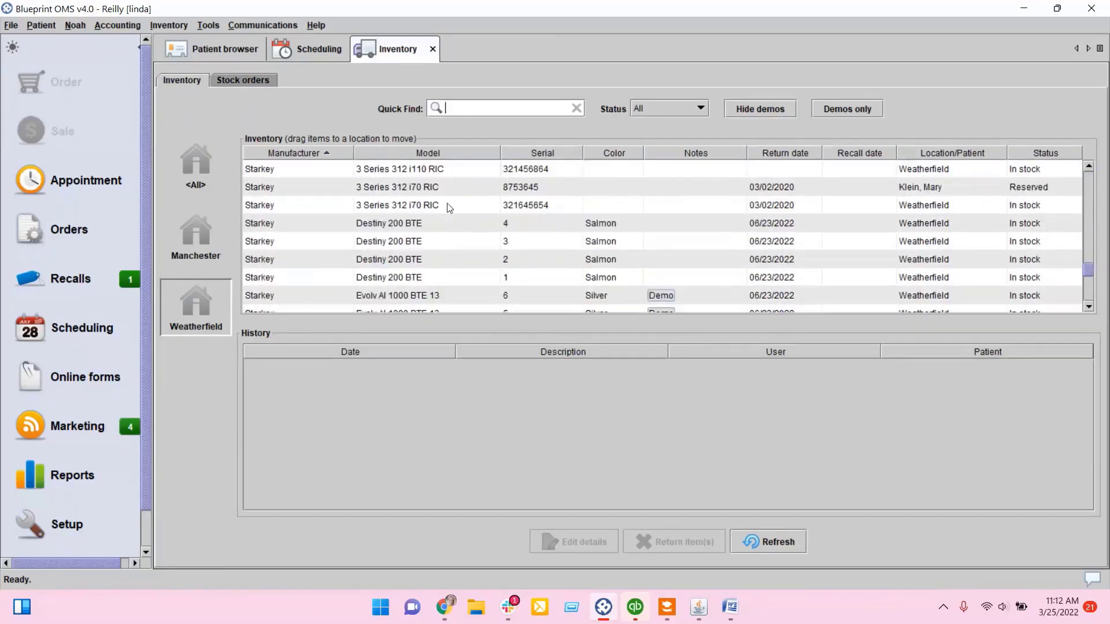
pyautogui.click(413, 230)
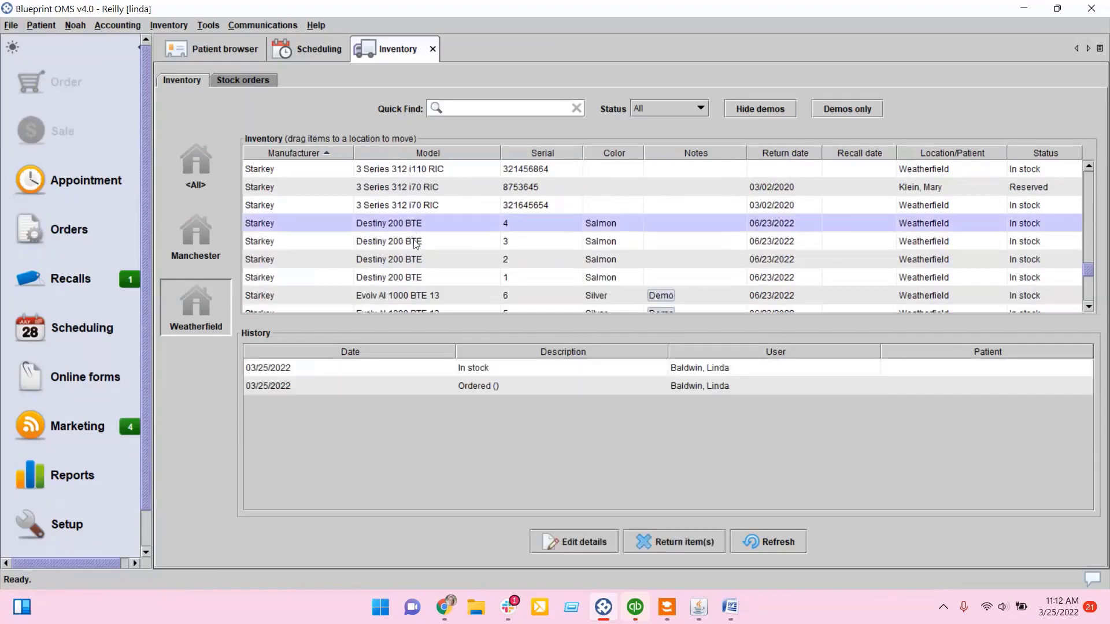
pyautogui.click(414, 243)
pyautogui.click(414, 260)
pyautogui.click(412, 279)
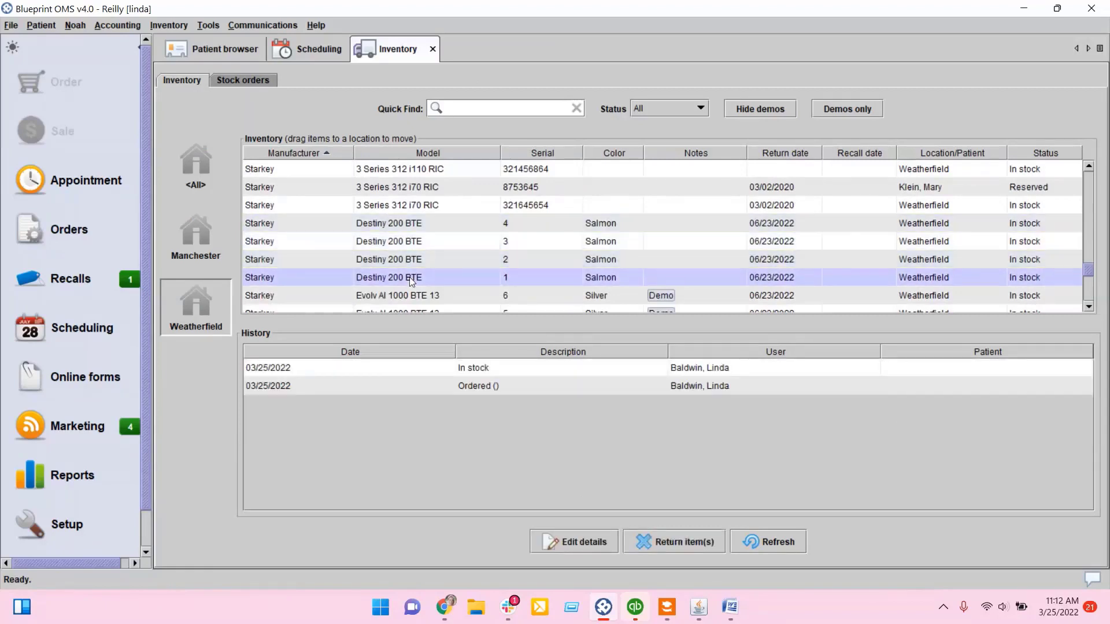
pyautogui.click(410, 295)
pyautogui.scroll(-1, 409, 293)
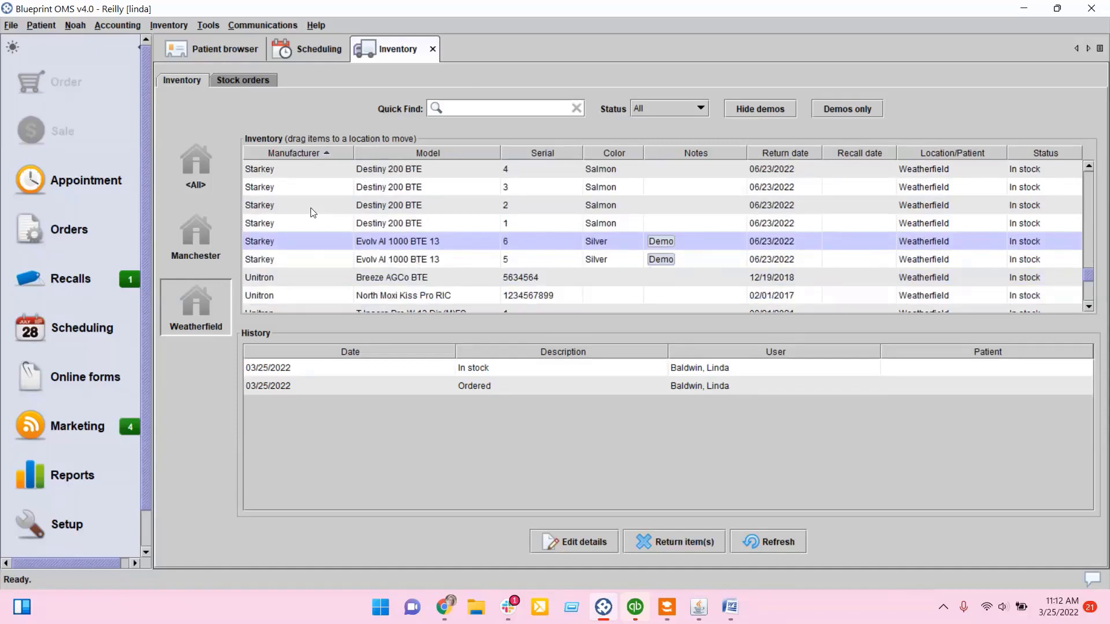
# Step: Start entering a bill and choose Starkey as the manufacturer
pyautogui.click(128, 26)
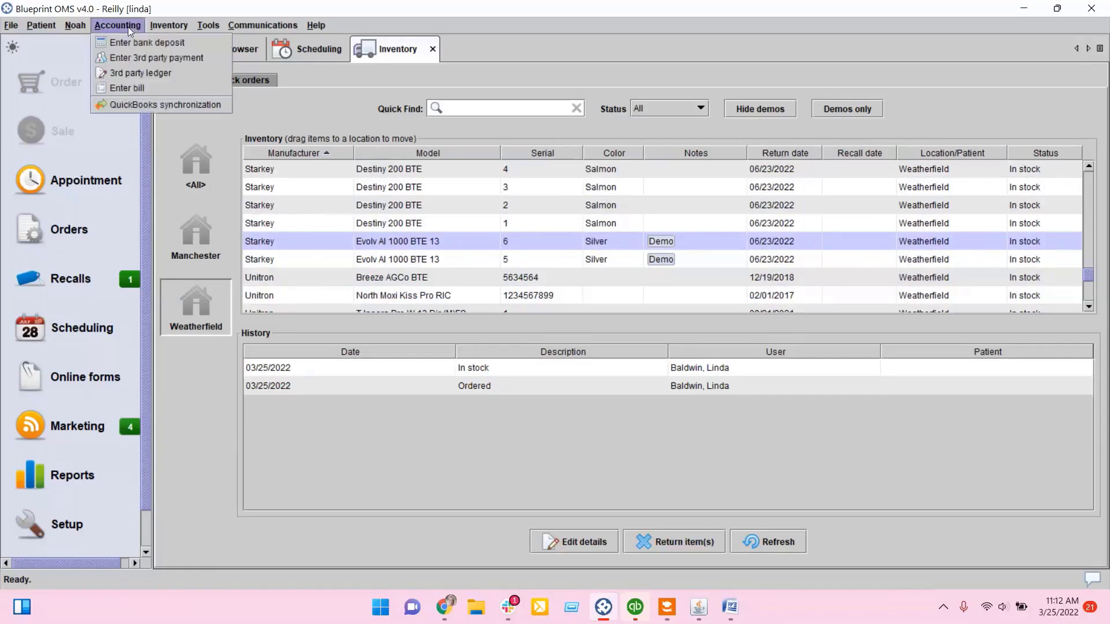
pyautogui.click(137, 88)
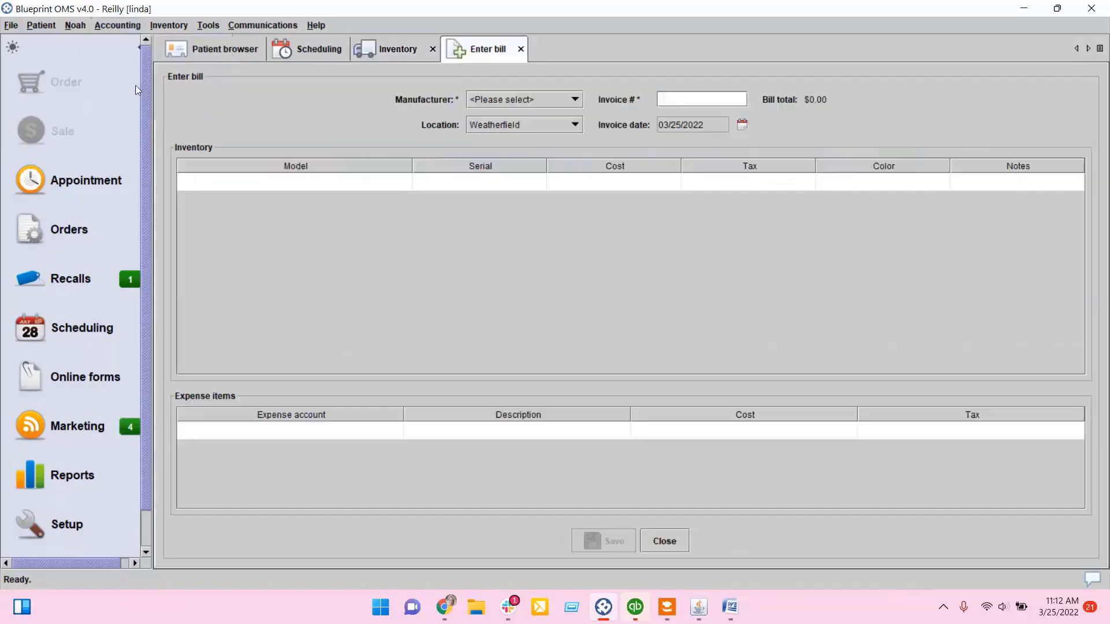
pyautogui.click(487, 98)
pyautogui.scroll(-8, 494, 171)
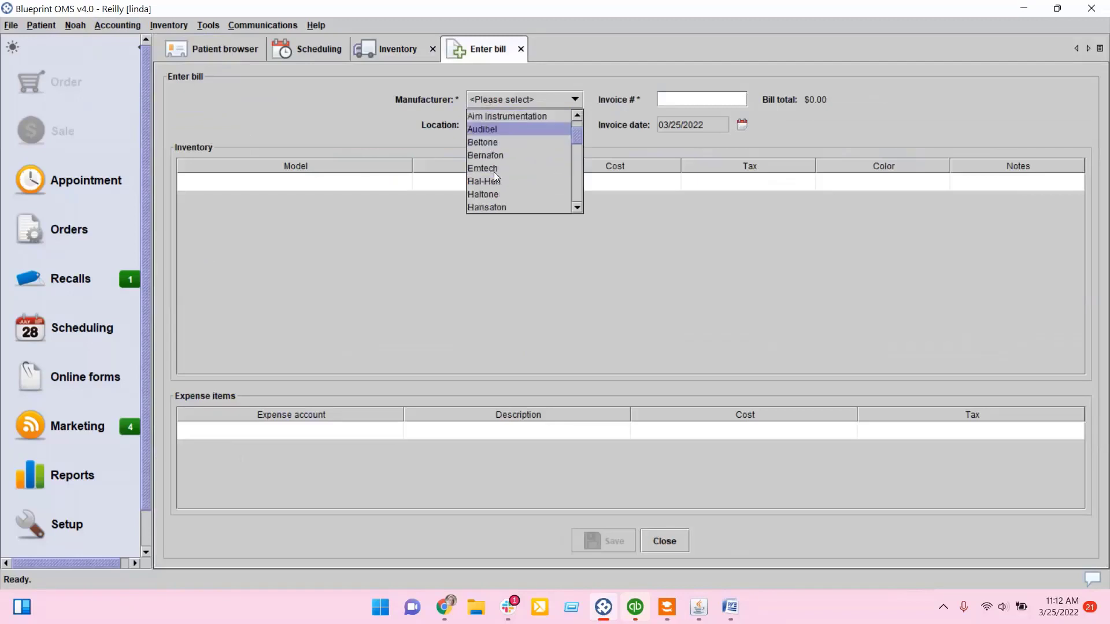
pyautogui.scroll(-5, 495, 174)
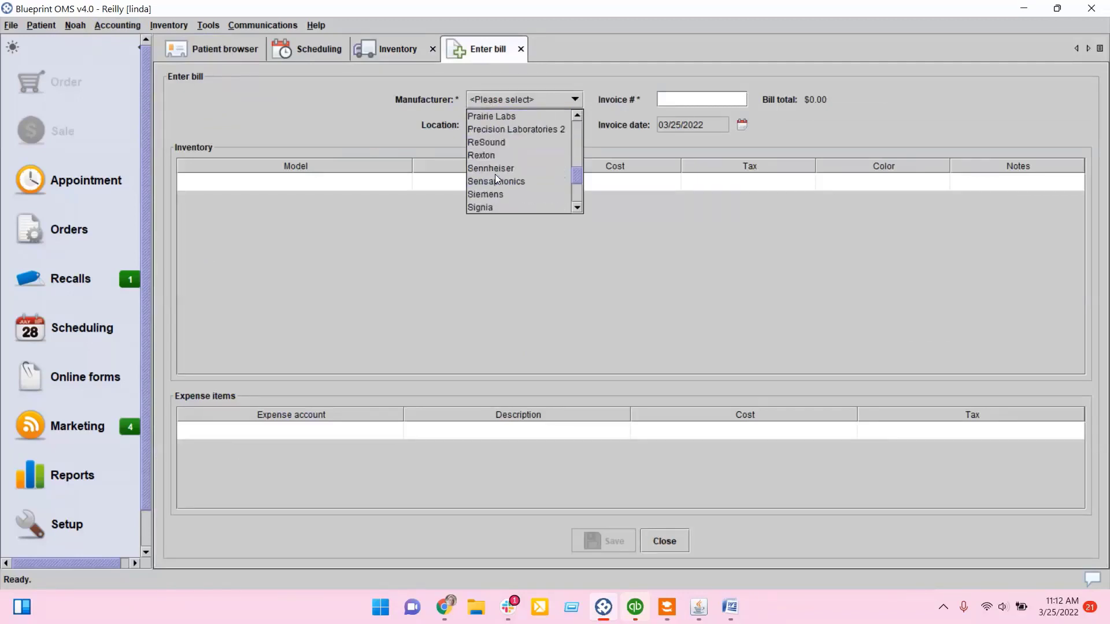
pyautogui.click(491, 193)
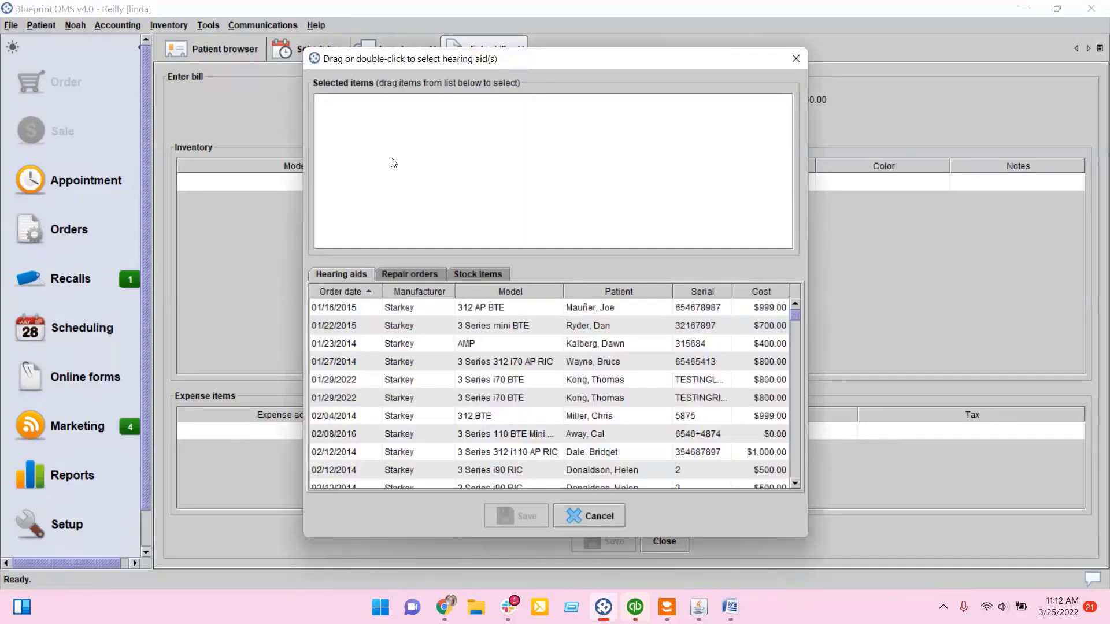
# Step: Add all six received Starkey stock items, Destiny 200 BTE and Evolv AI 1000 BTE 13 units, to the bill
pyautogui.click(488, 274)
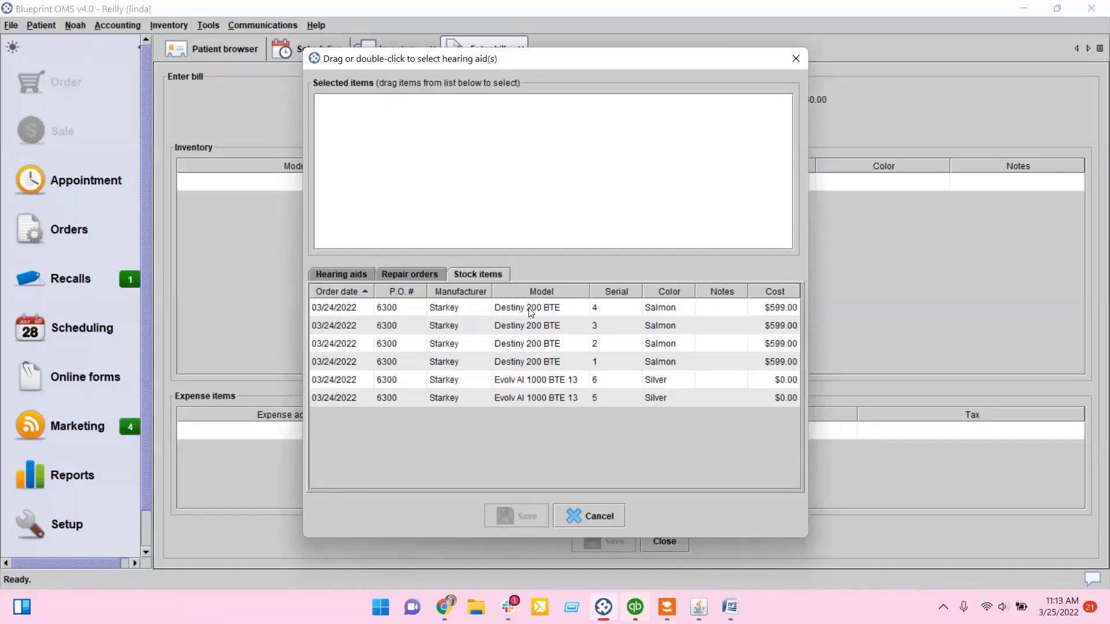
pyautogui.click(531, 311)
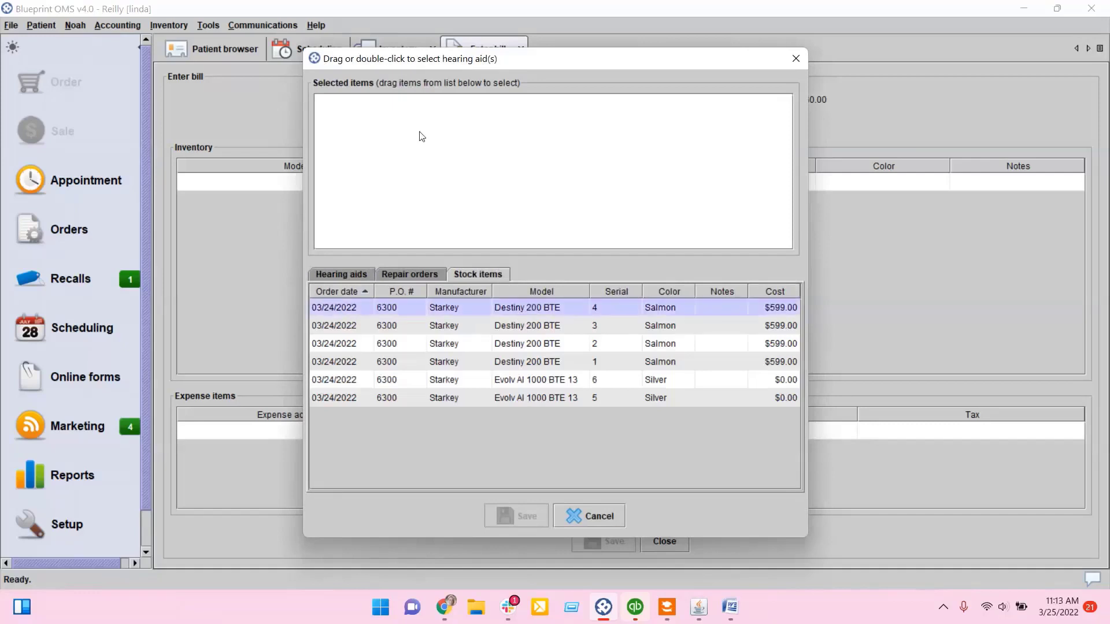
pyautogui.moveTo(538, 310); pyautogui.dragTo(419, 113)
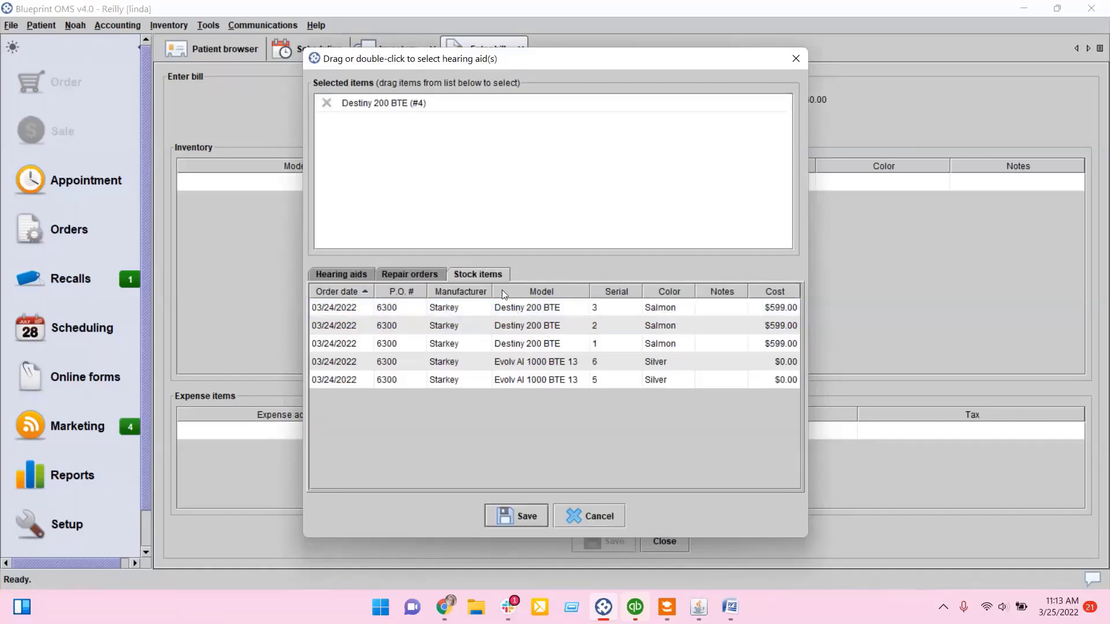
pyautogui.moveTo(541, 305); pyautogui.dragTo(439, 174)
pyautogui.click(529, 312)
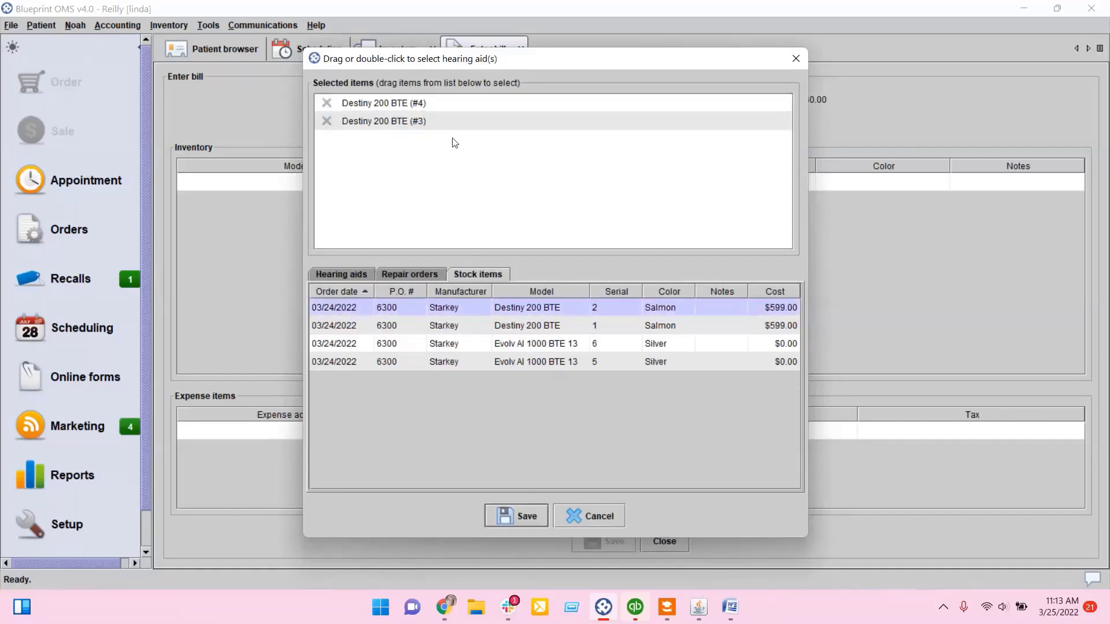
pyautogui.moveTo(535, 315); pyautogui.dragTo(454, 137)
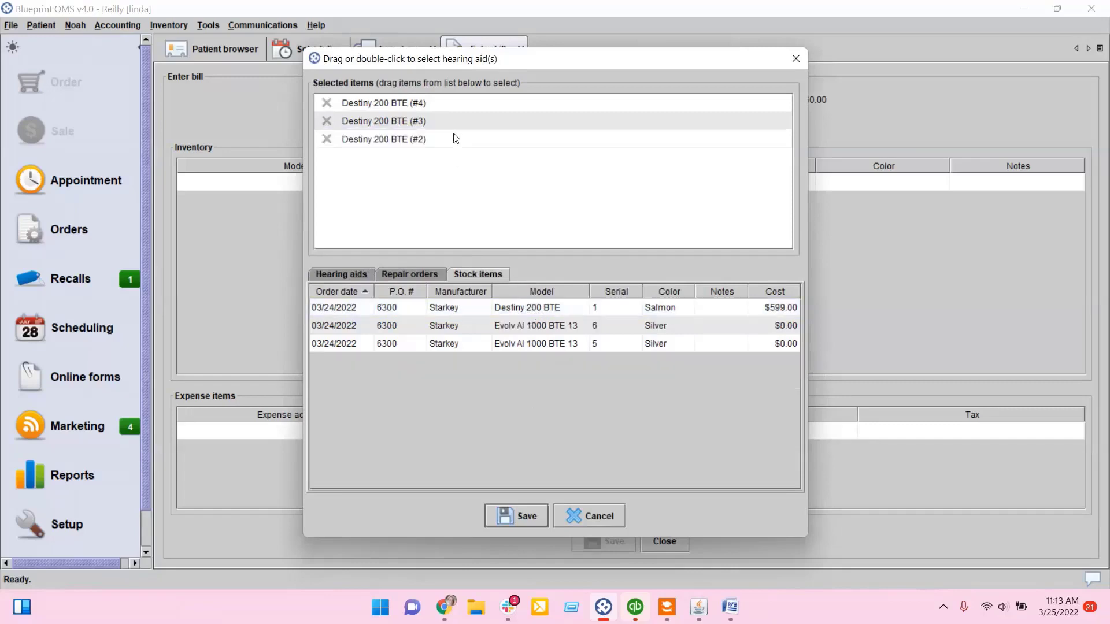
pyautogui.click(458, 313)
pyautogui.moveTo(454, 306); pyautogui.dragTo(399, 186)
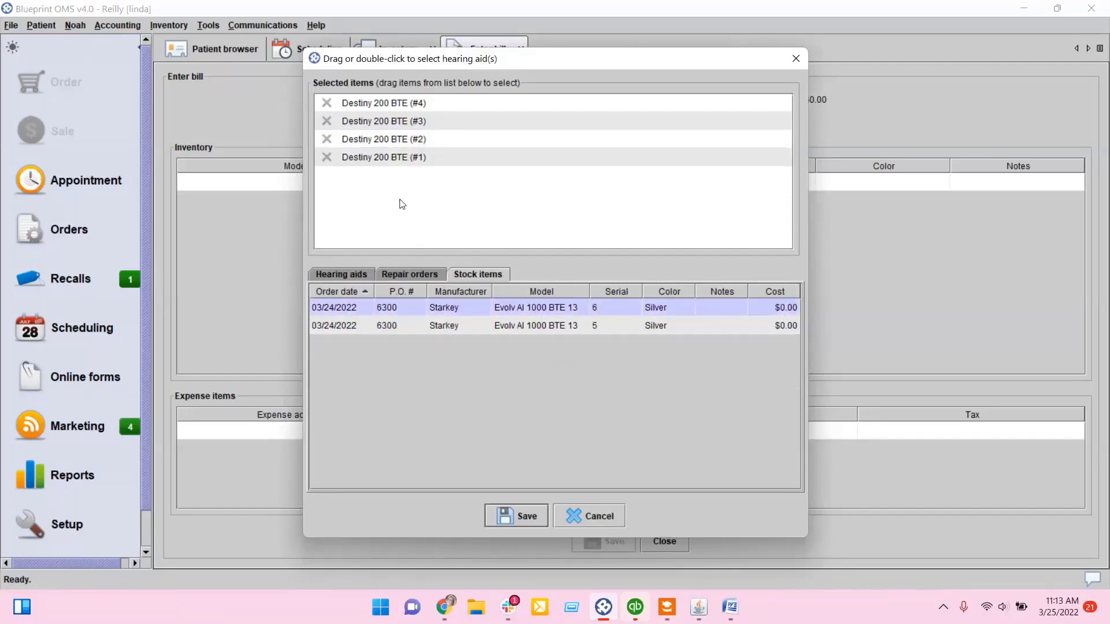
pyautogui.moveTo(461, 314); pyautogui.dragTo(411, 234)
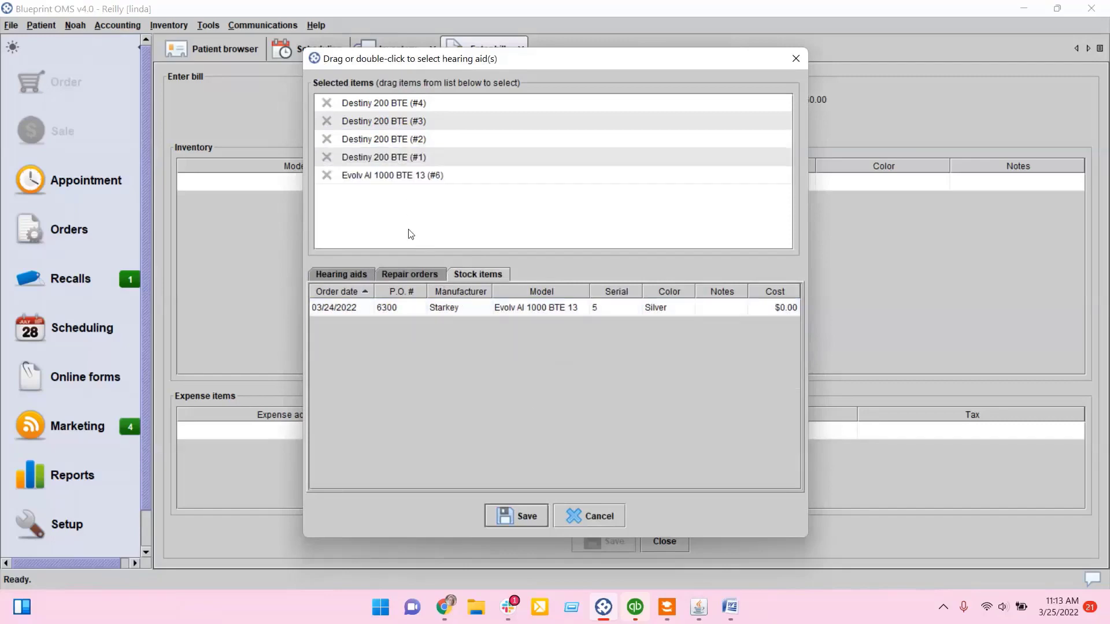
pyautogui.click(452, 307)
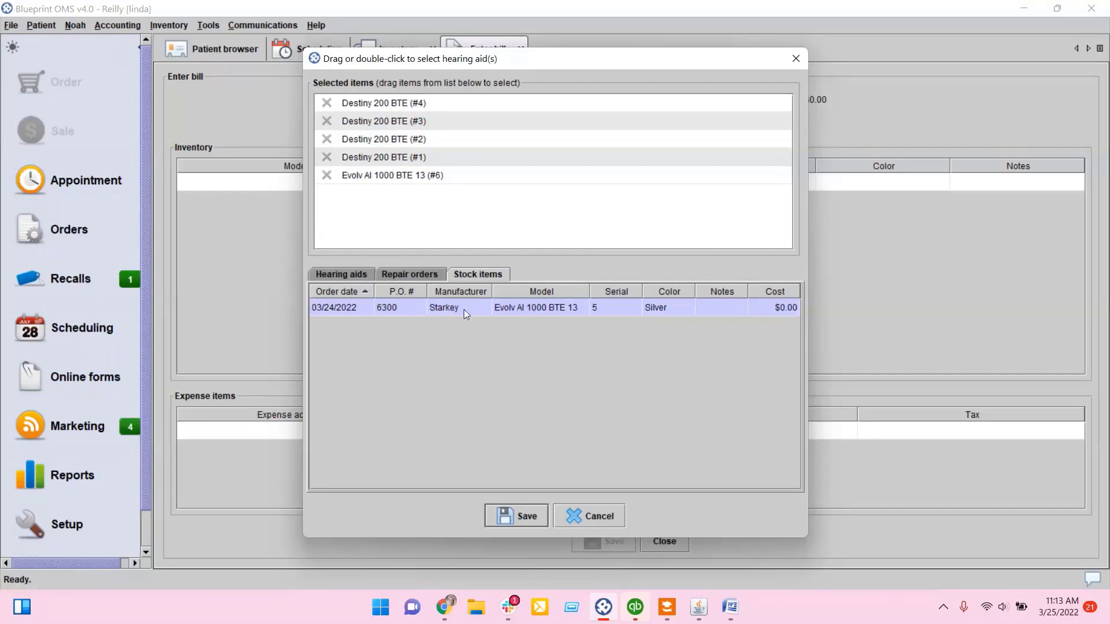
pyautogui.moveTo(464, 310); pyautogui.dragTo(423, 225)
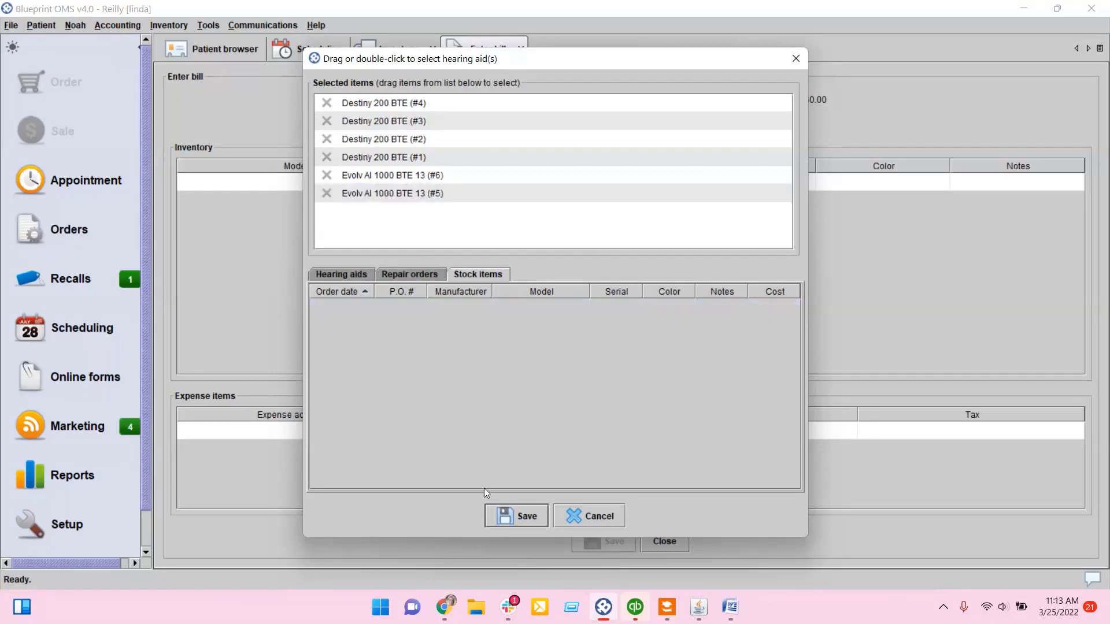
pyautogui.click(516, 514)
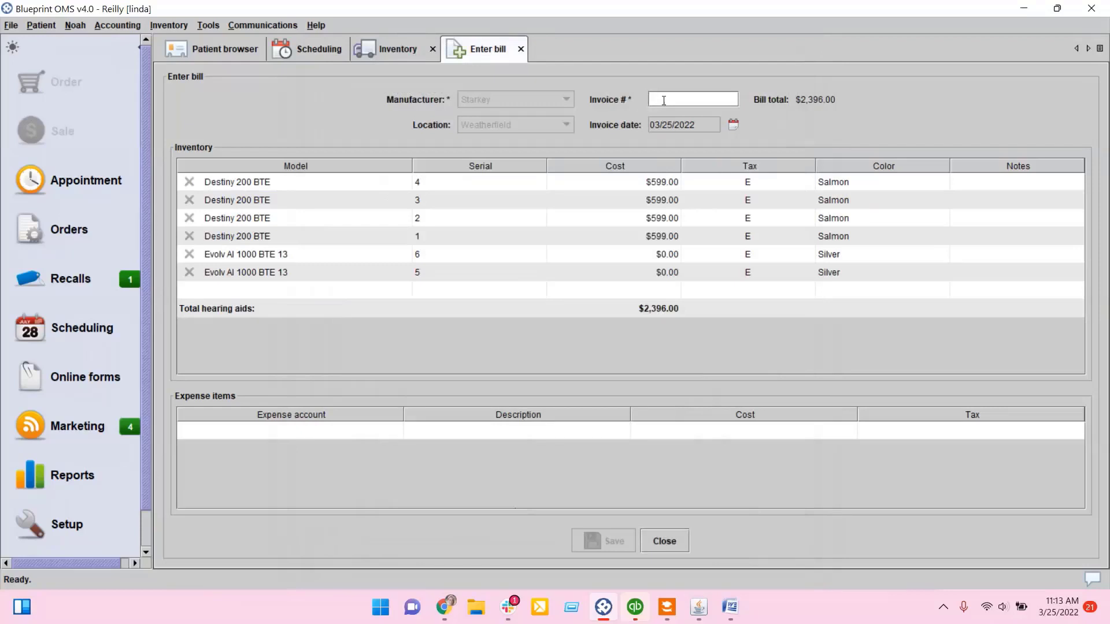
# Step: Enter invoice number 123 and set the cost of both Evolv AI 1000 BTE 13 units to $500.00
pyautogui.write('123')
pyautogui.doubleClick(602, 254)
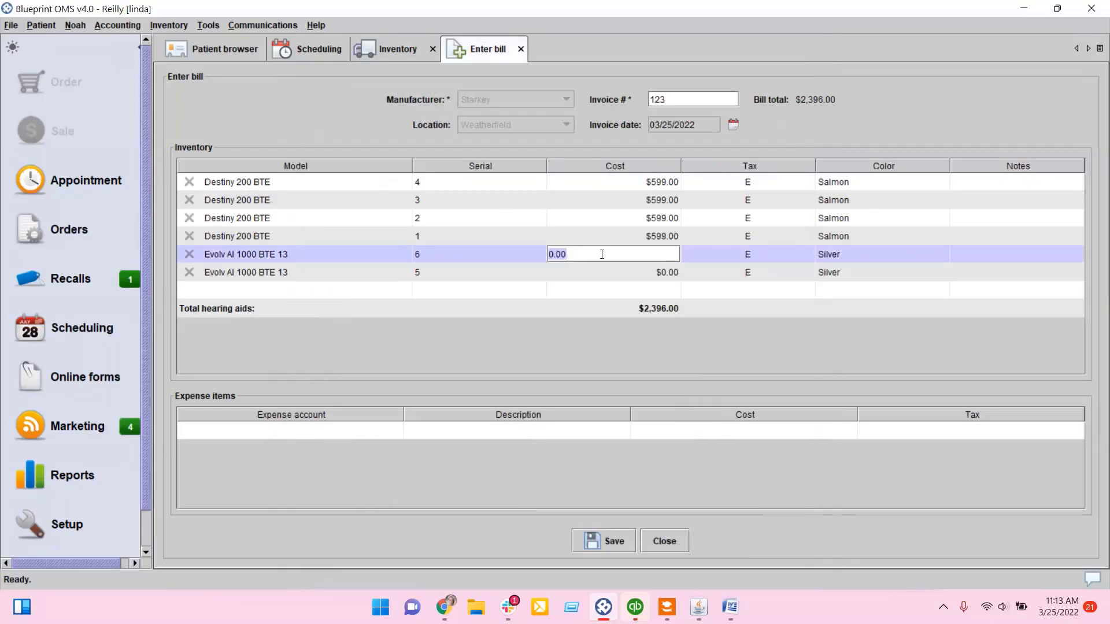
pyautogui.write('500.00')
pyautogui.press('Return')
pyautogui.doubleClick(646, 273)
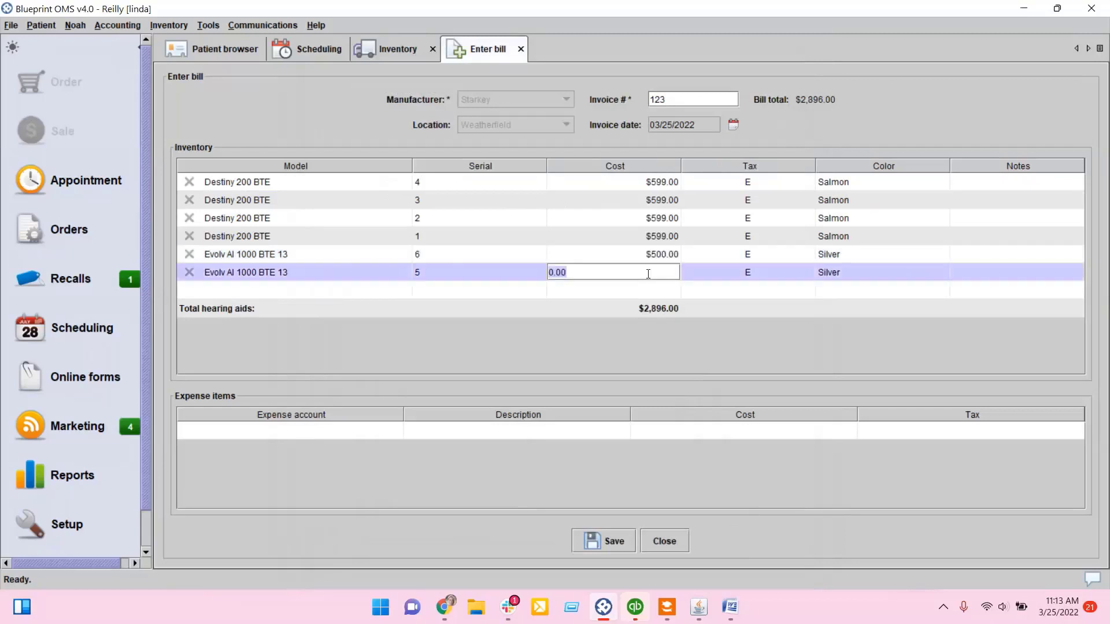
pyautogui.write('500.00')
pyautogui.press('Return')
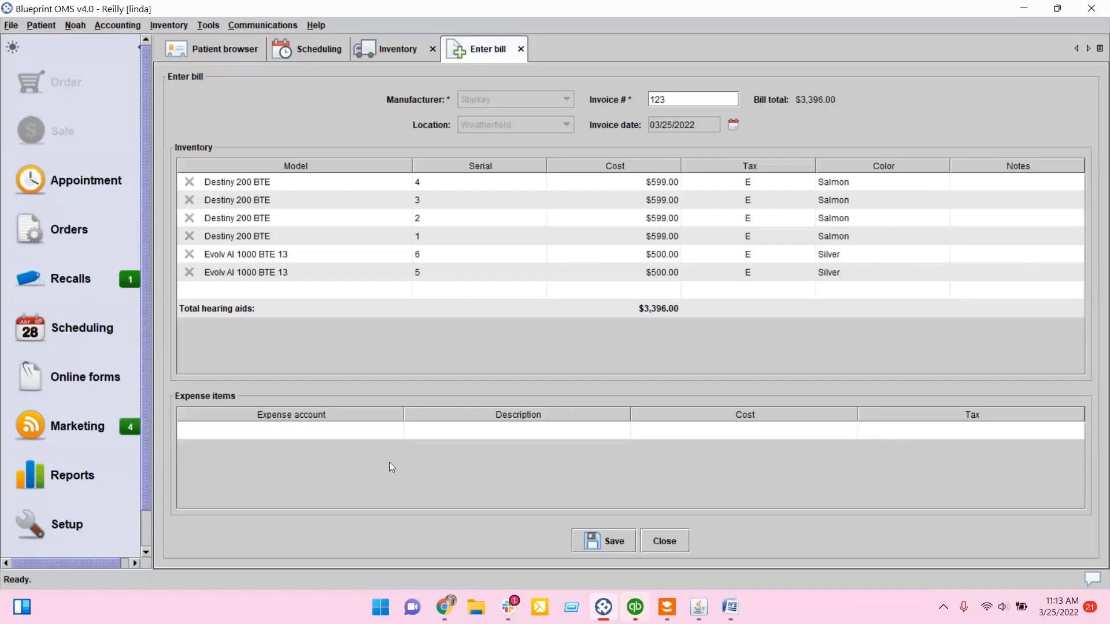
# Step: Add a Miscellaneous expense item described as Shipping & handling
pyautogui.click(311, 433)
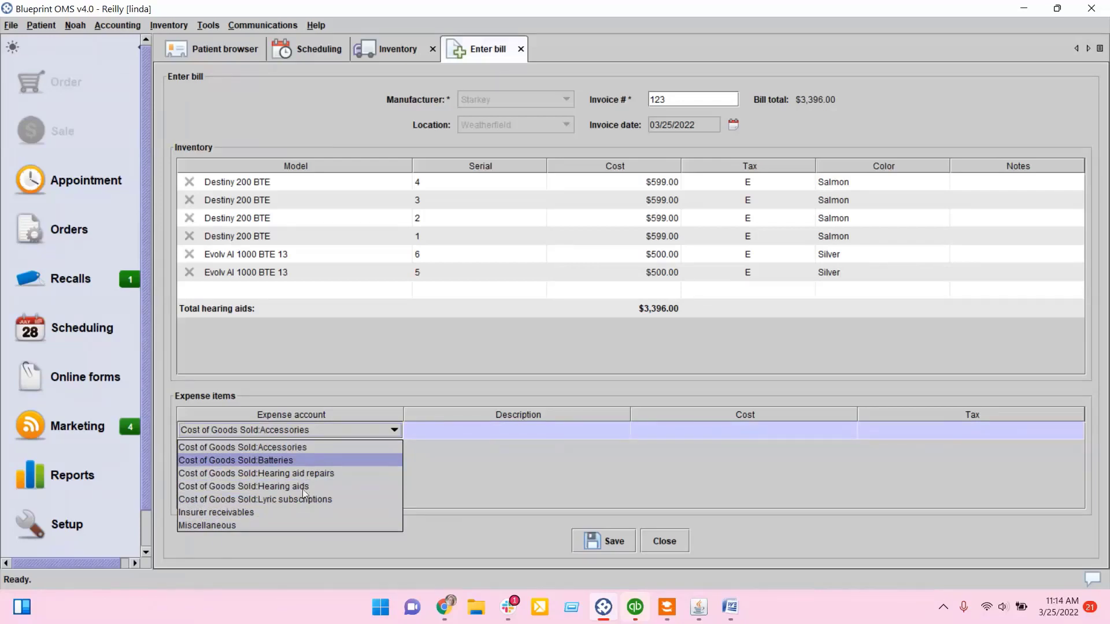
pyautogui.click(300, 525)
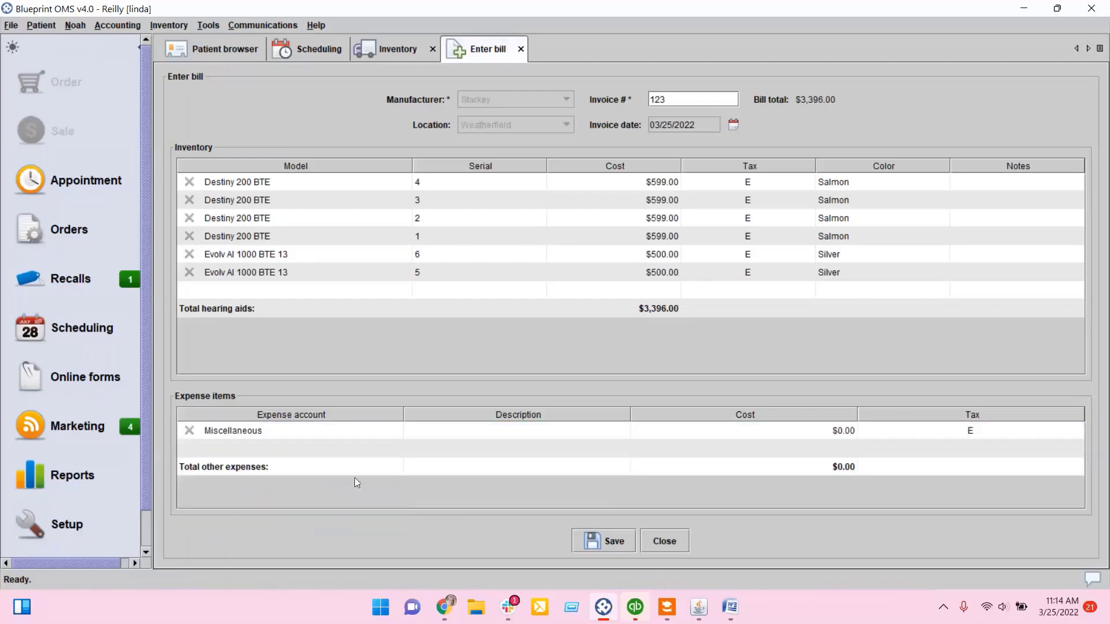
pyautogui.click(432, 431)
pyautogui.write('Skipping')
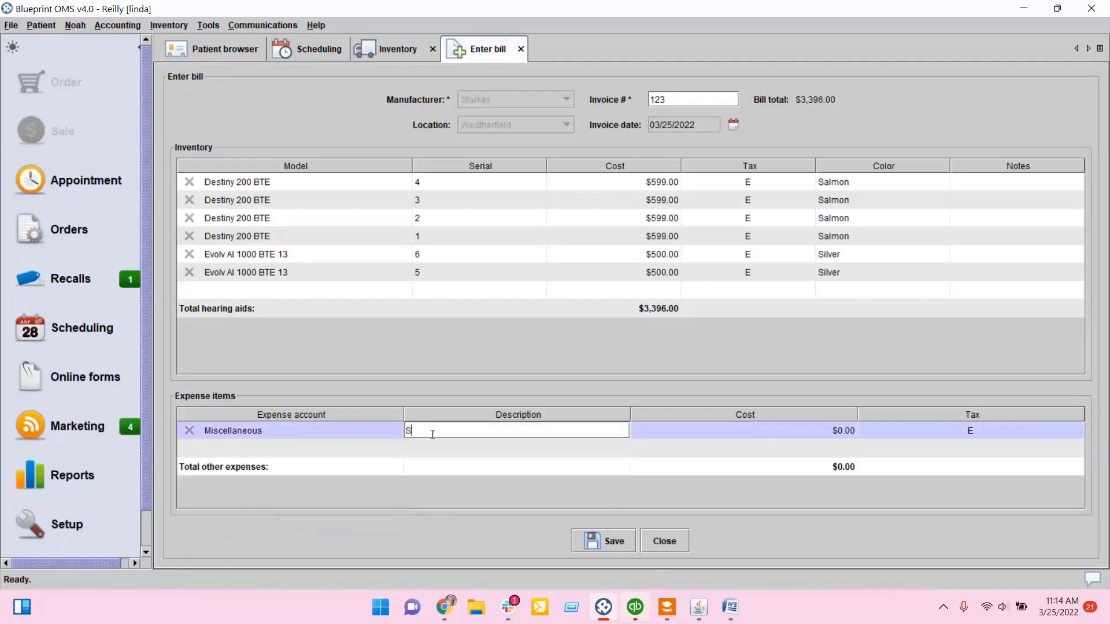
pyautogui.press('BackSpace')
pyautogui.press('BackSpace')
pyautogui.press('BackSpace')
pyautogui.press('BackSpace')
pyautogui.press('BackSpace')
pyautogui.press('BackSpace')
pyautogui.press('BackSpace')
pyautogui.press('BackSpace')
pyautogui.write('hipping & handling')
pyautogui.press('Return')
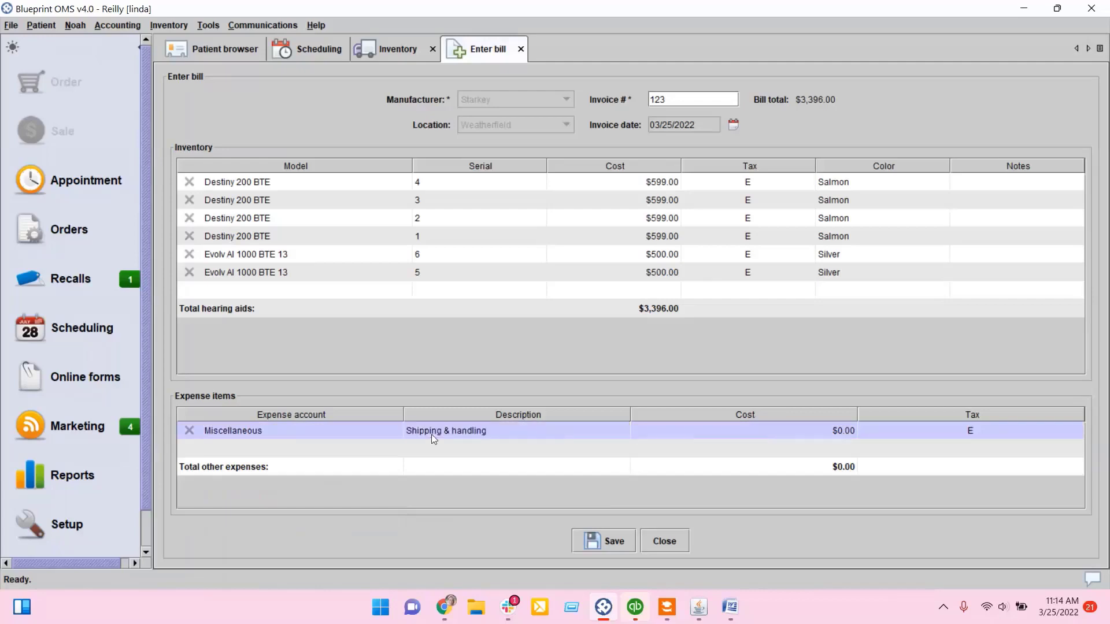
# Step: Set the Shipping & handling expense cost to $19.99 and save the bill
pyautogui.click(802, 430)
pyautogui.write('1')
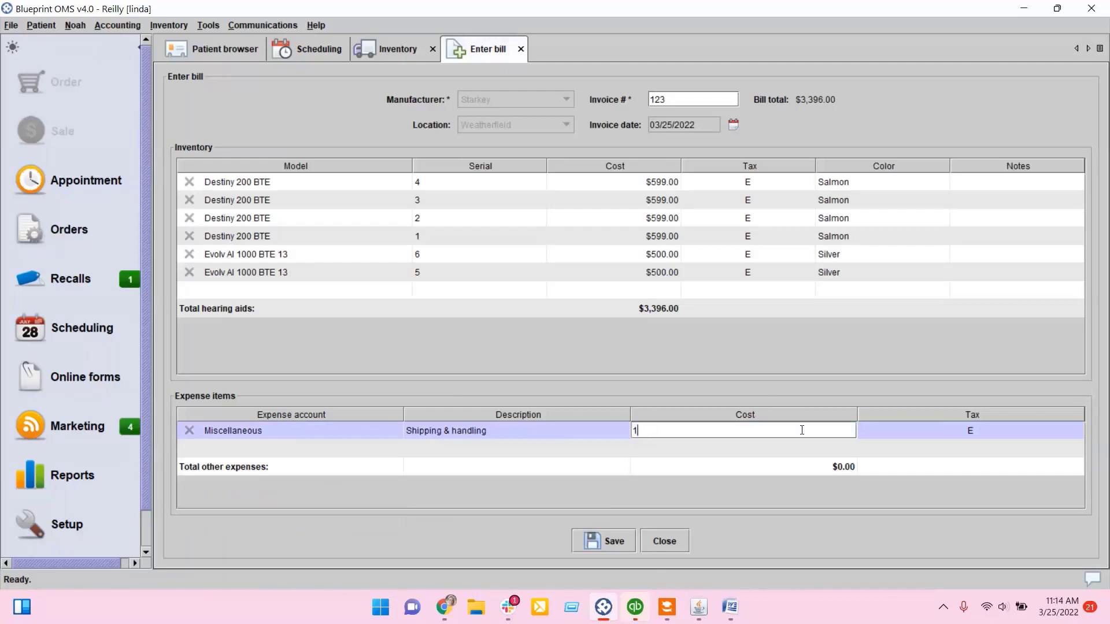
pyautogui.write('9.99')
pyautogui.press('Return')
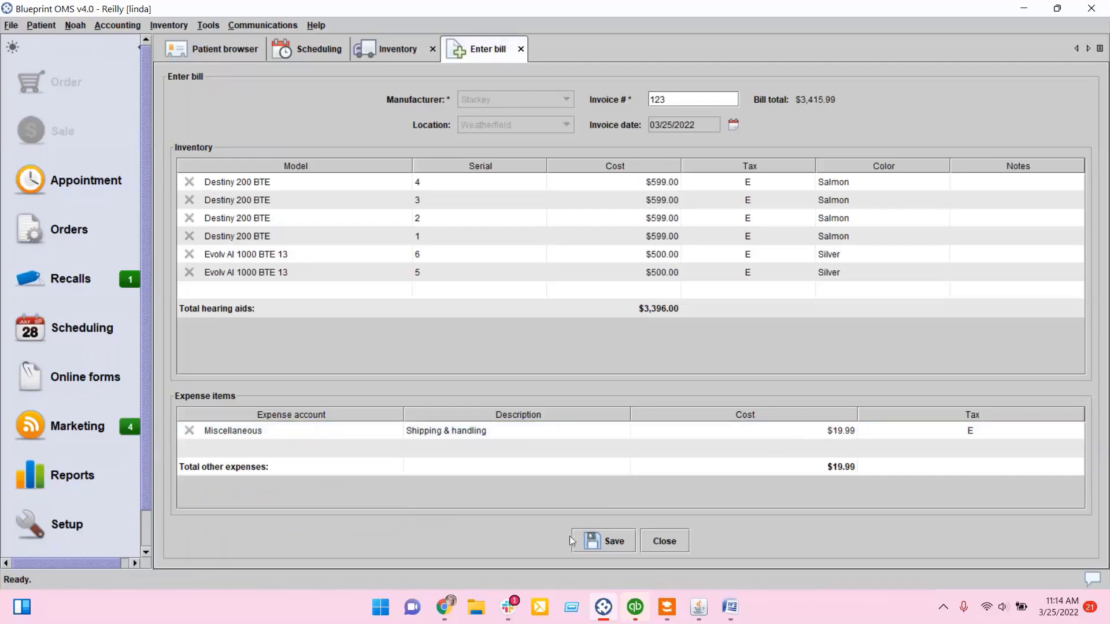
pyautogui.click(604, 536)
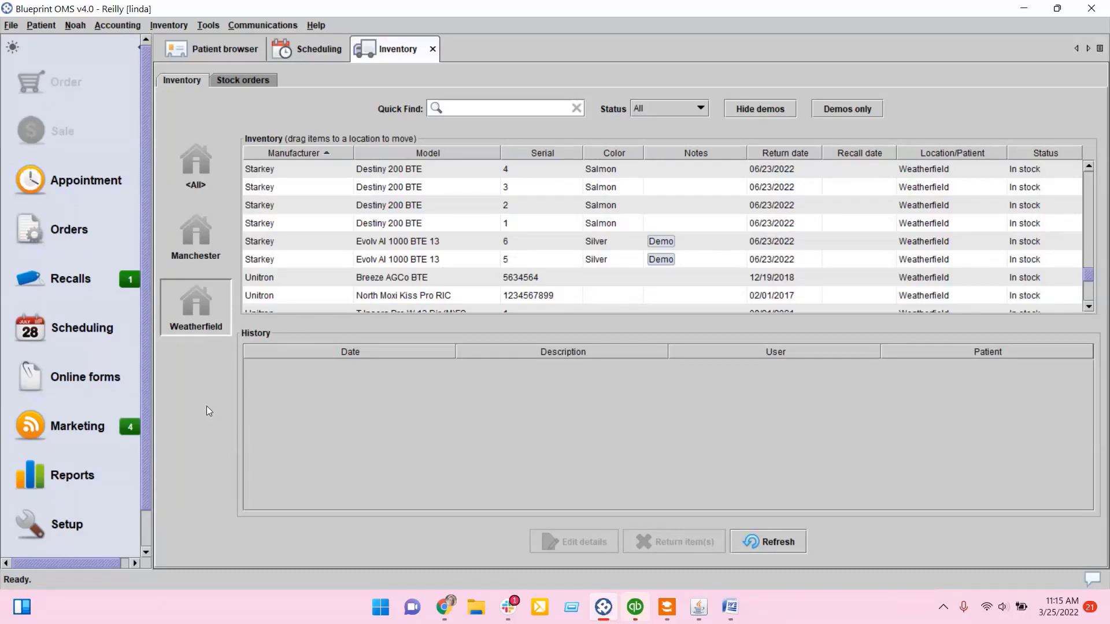
pyautogui.click(227, 51)
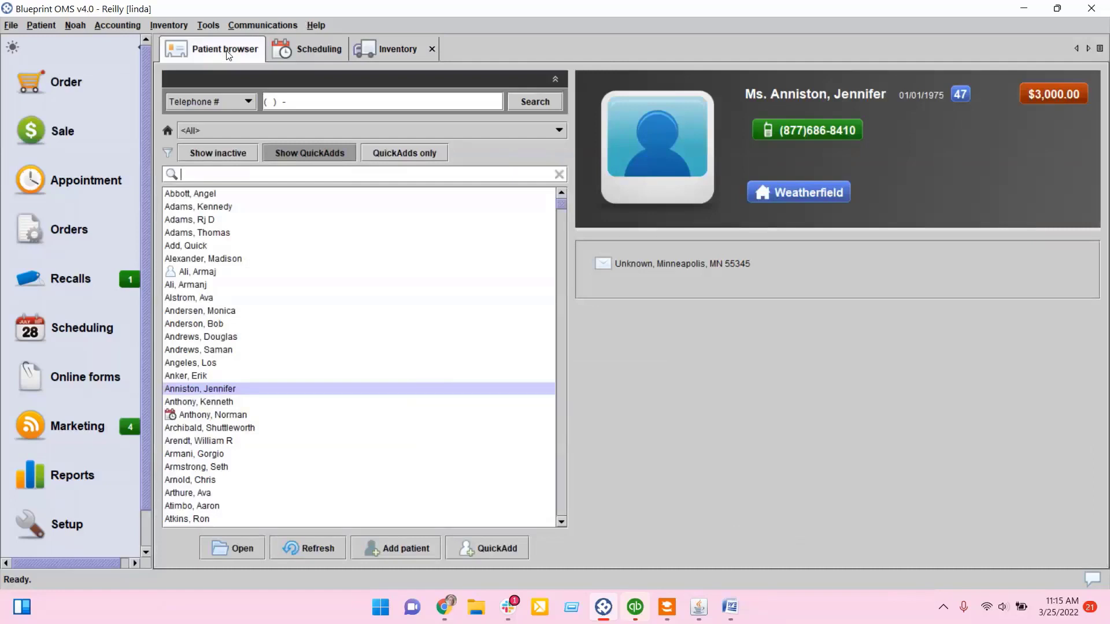
pyautogui.scroll(-20, 295, 405)
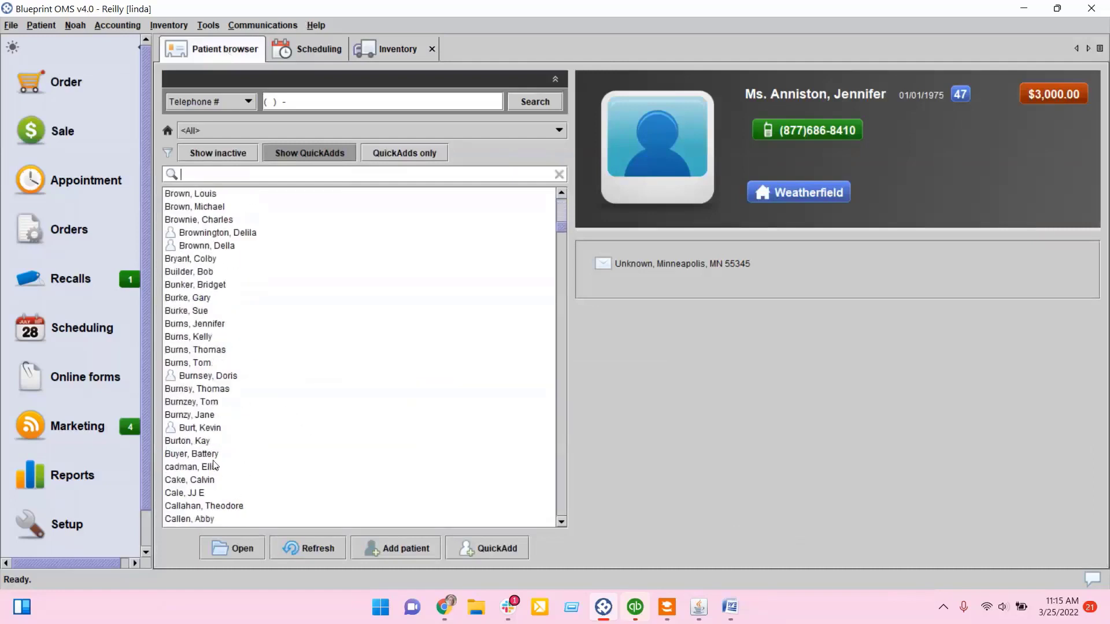
pyautogui.scroll(-2, 214, 457)
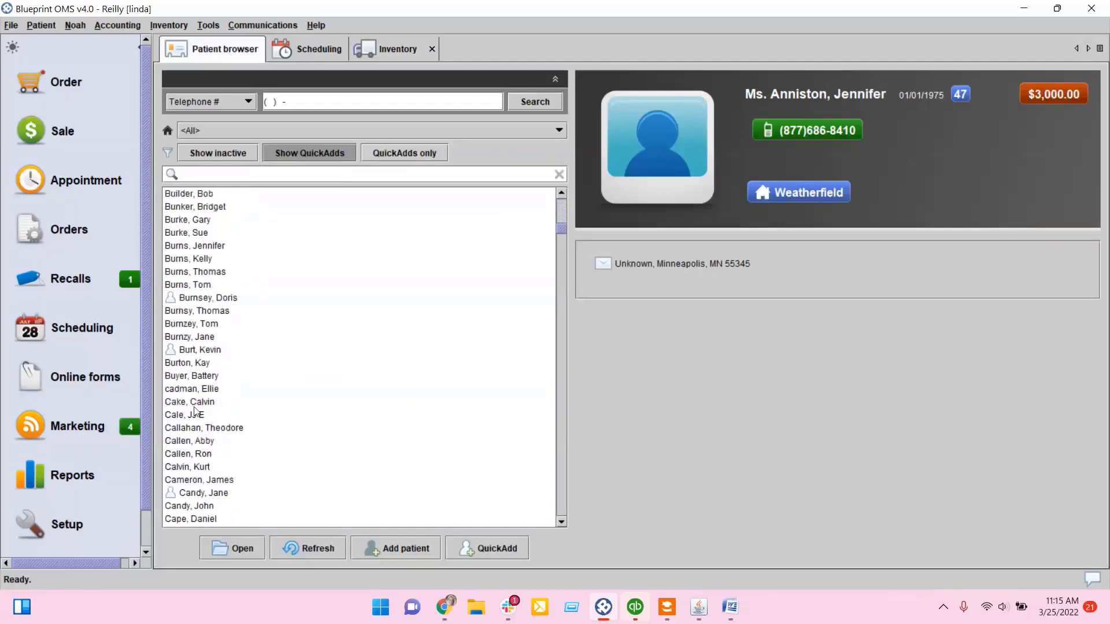
pyautogui.doubleClick(199, 363)
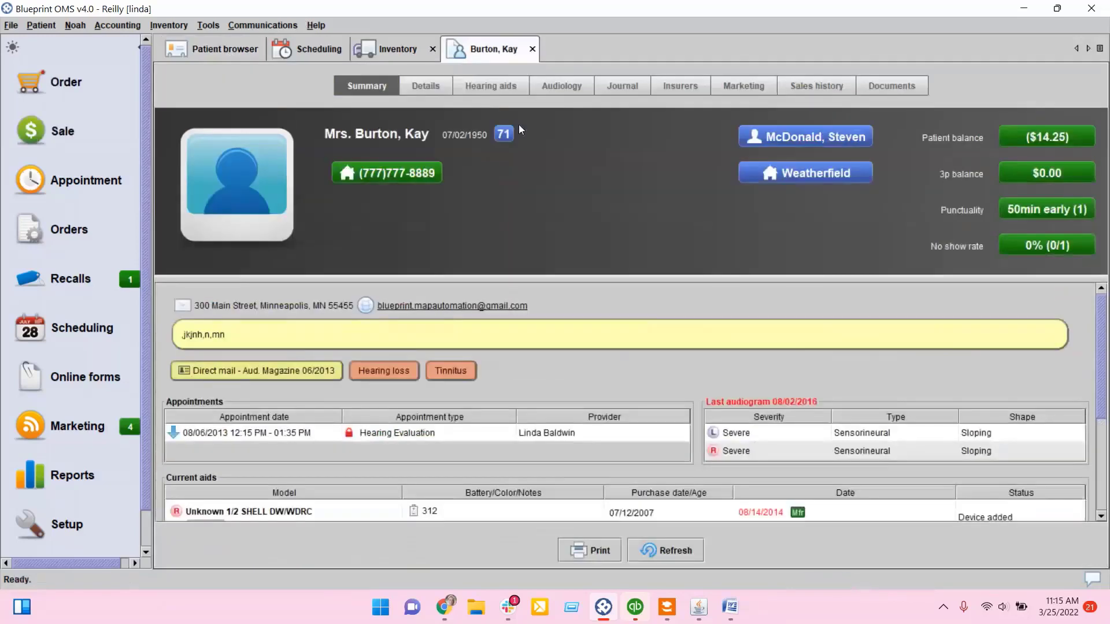
pyautogui.click(532, 49)
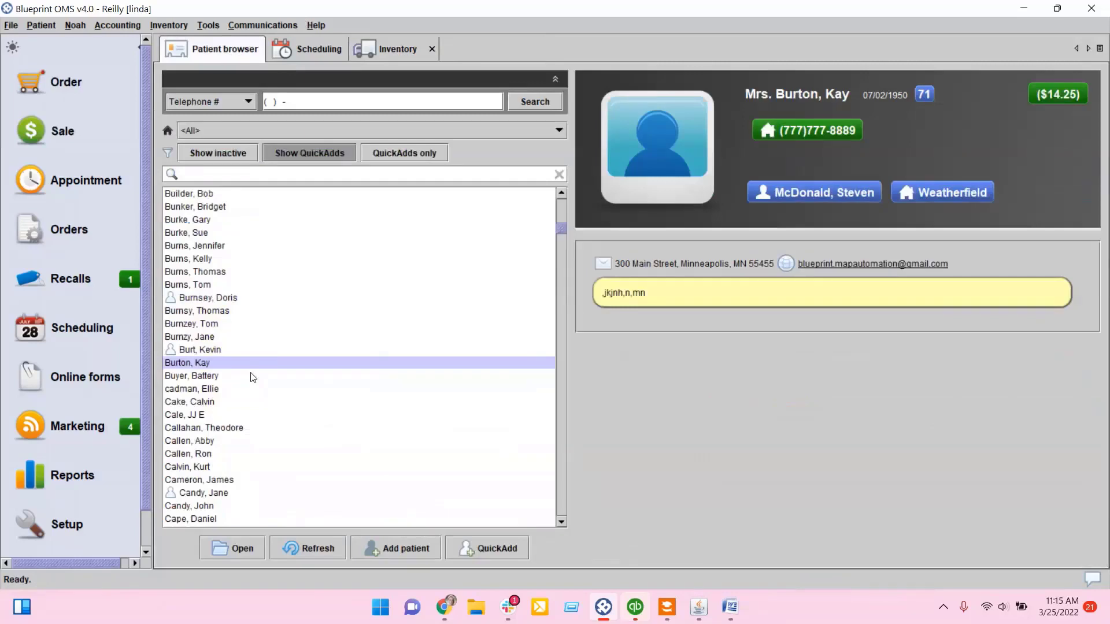
# Step: Find a patient by surname search, open their record and show its hearing aids
pyautogui.scroll(-6, 253, 375)
pyautogui.scroll(-15, 253, 375)
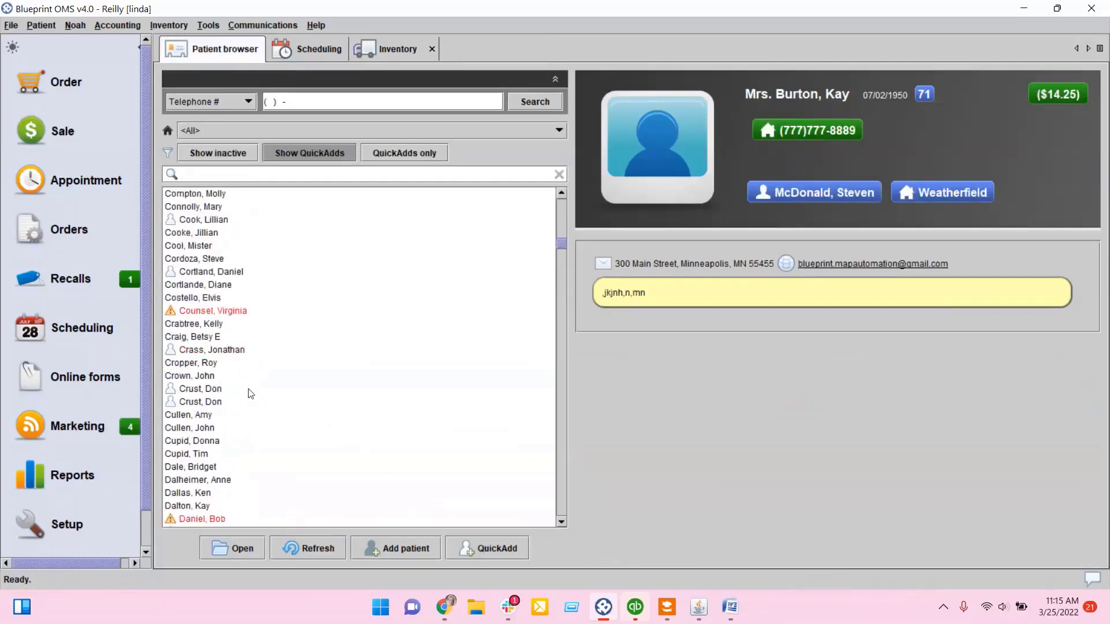
pyautogui.doubleClick(216, 441)
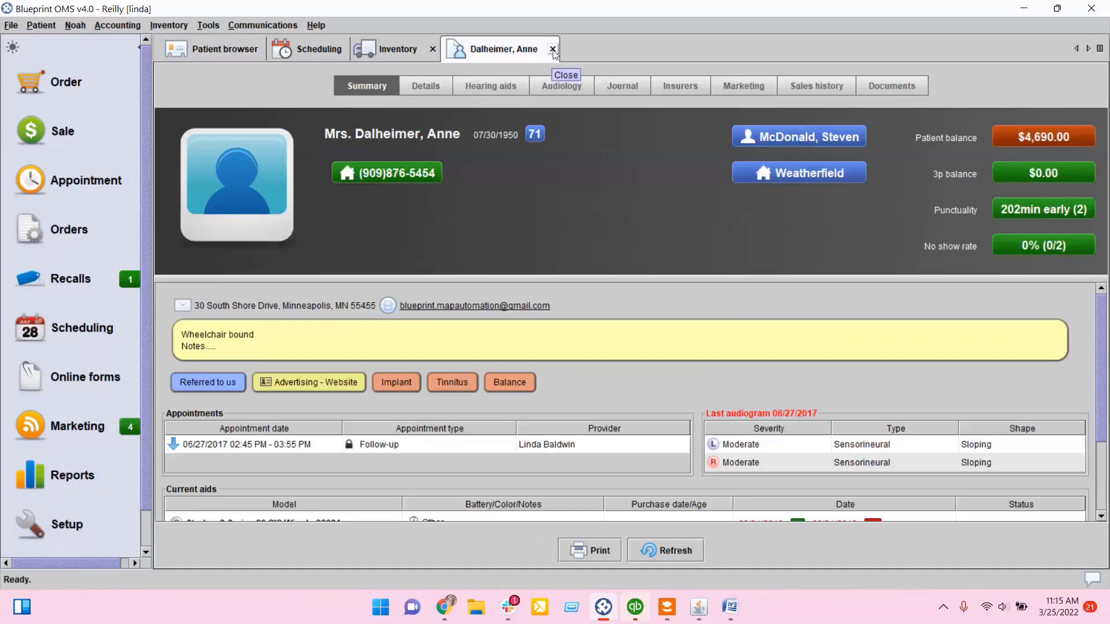
pyautogui.click(553, 49)
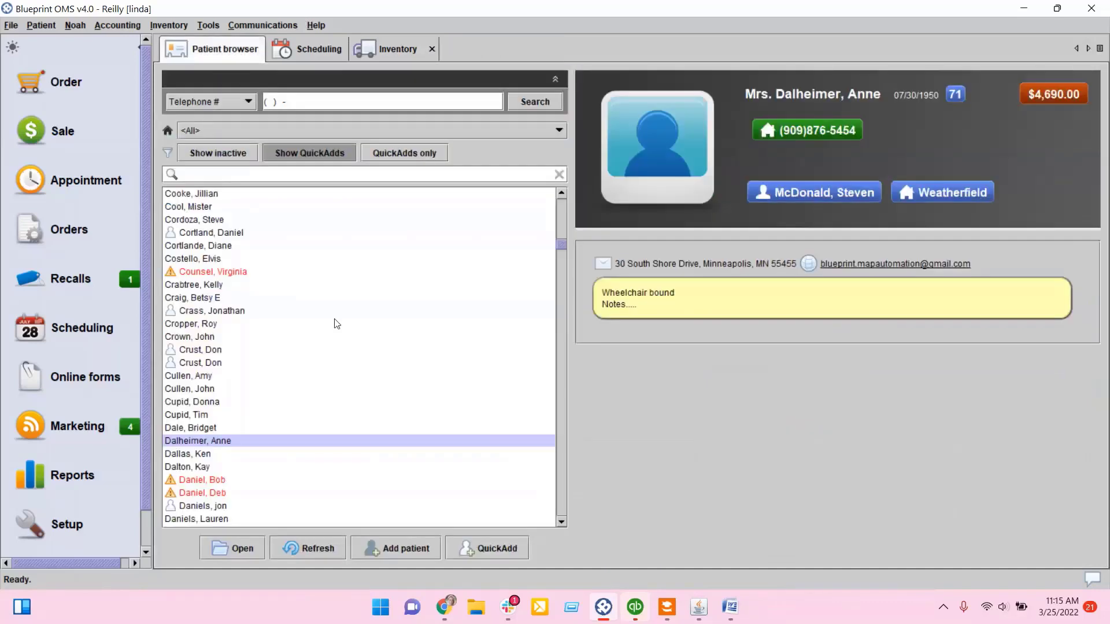
pyautogui.scroll(12, 334, 309)
pyautogui.scroll(4, 334, 309)
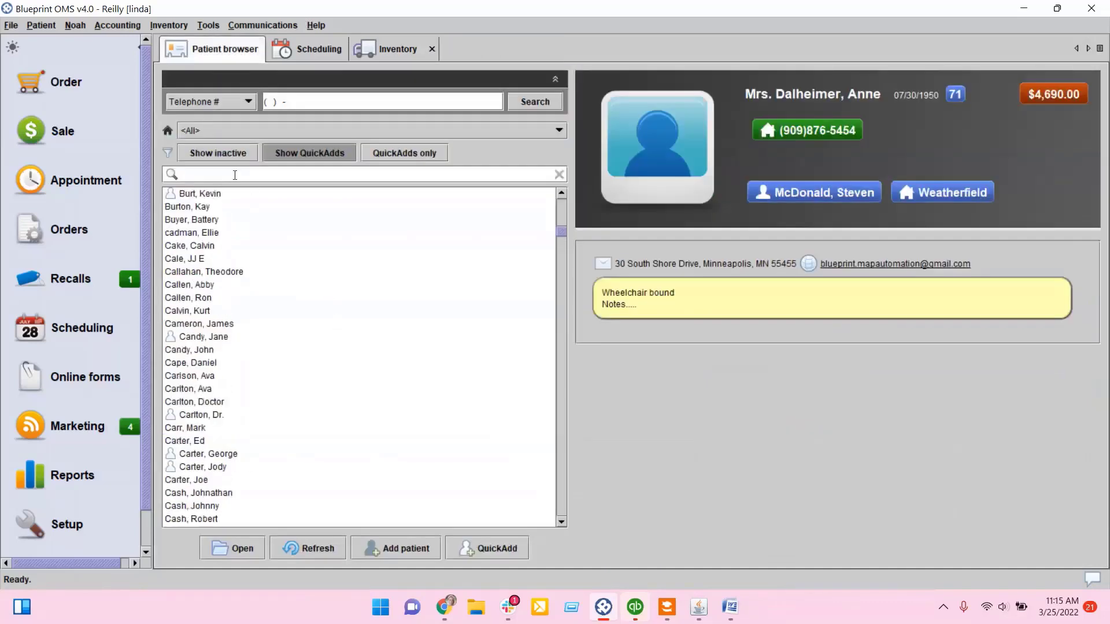
pyautogui.write('nez')
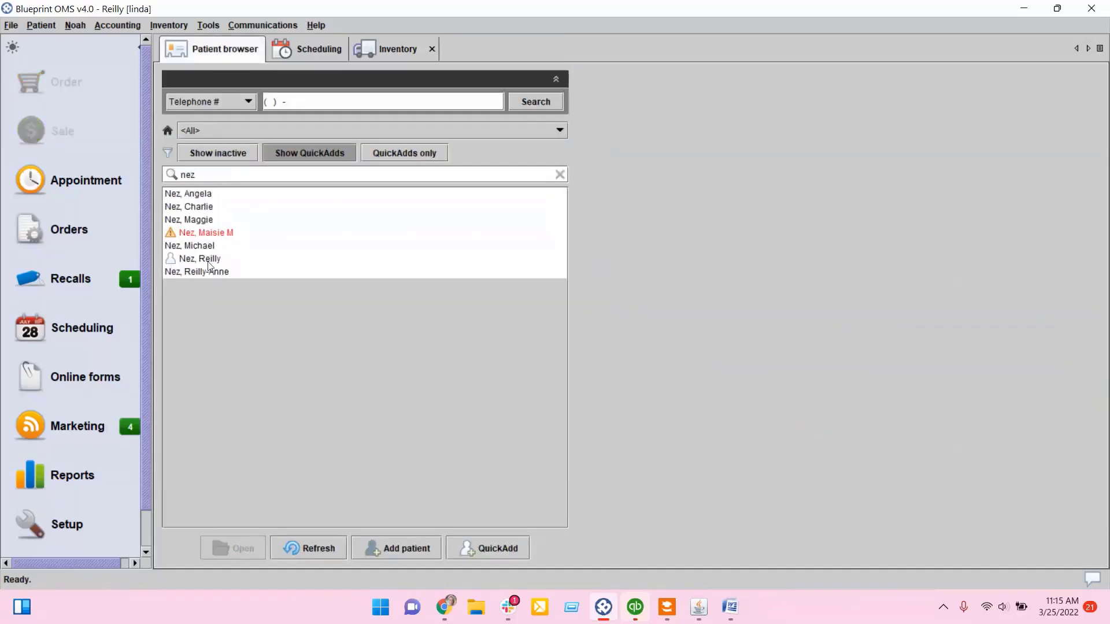
pyautogui.doubleClick(209, 272)
pyautogui.click(491, 88)
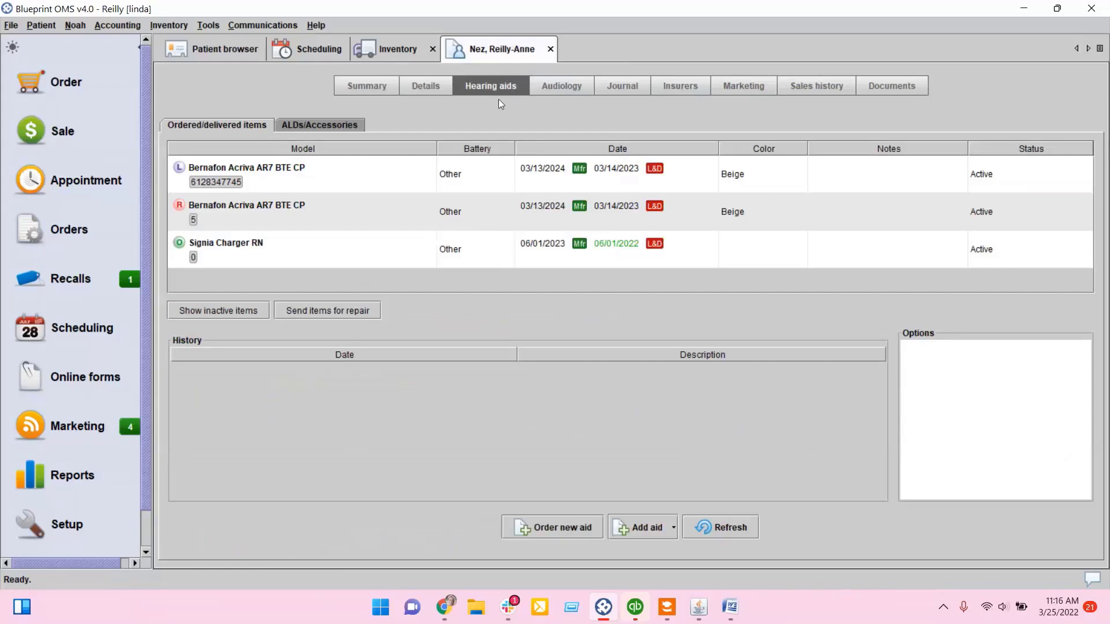
# Step: Loan the Starkey Evolv AI 1000 BTE 13 units from stock, serial 6 as left and serial 5 as right, with recall date 05/24/2022
pyautogui.click(657, 531)
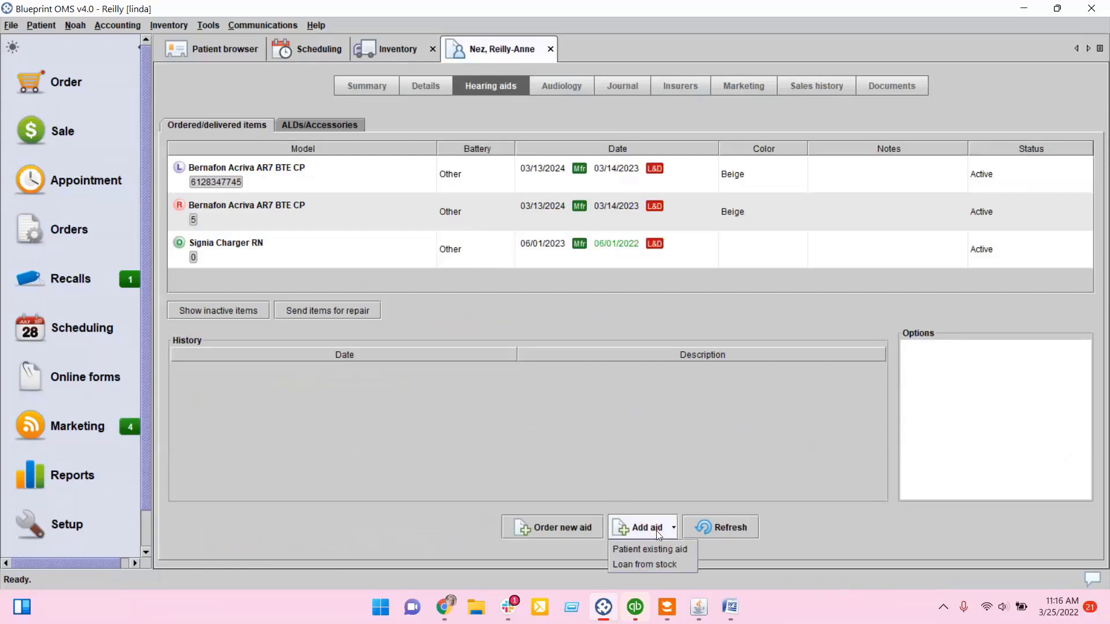
pyautogui.click(688, 563)
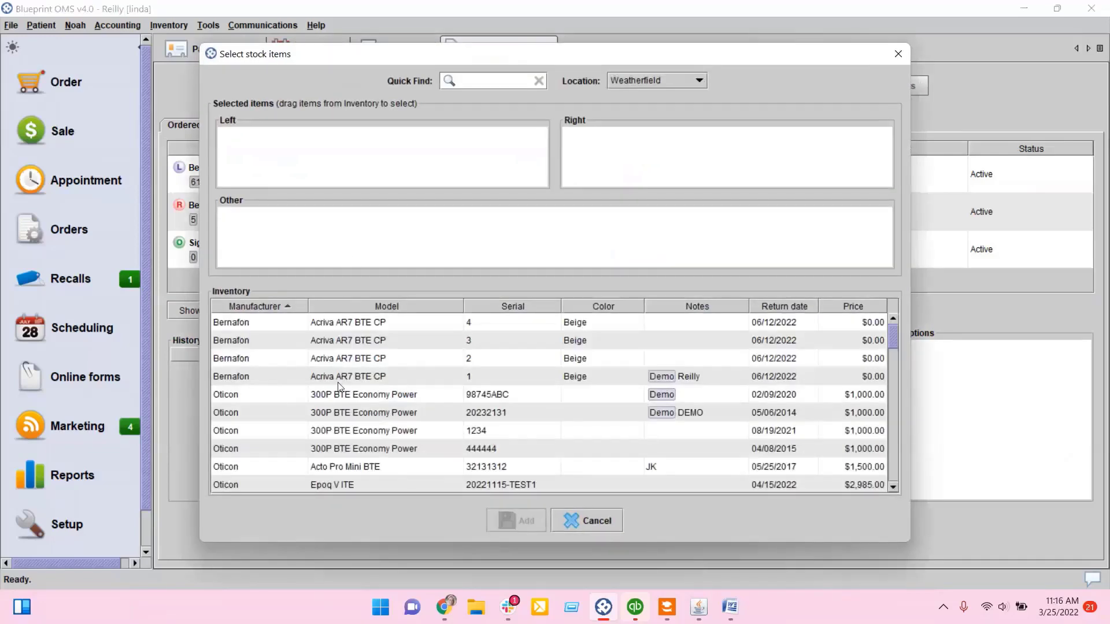
pyautogui.scroll(-7, 339, 386)
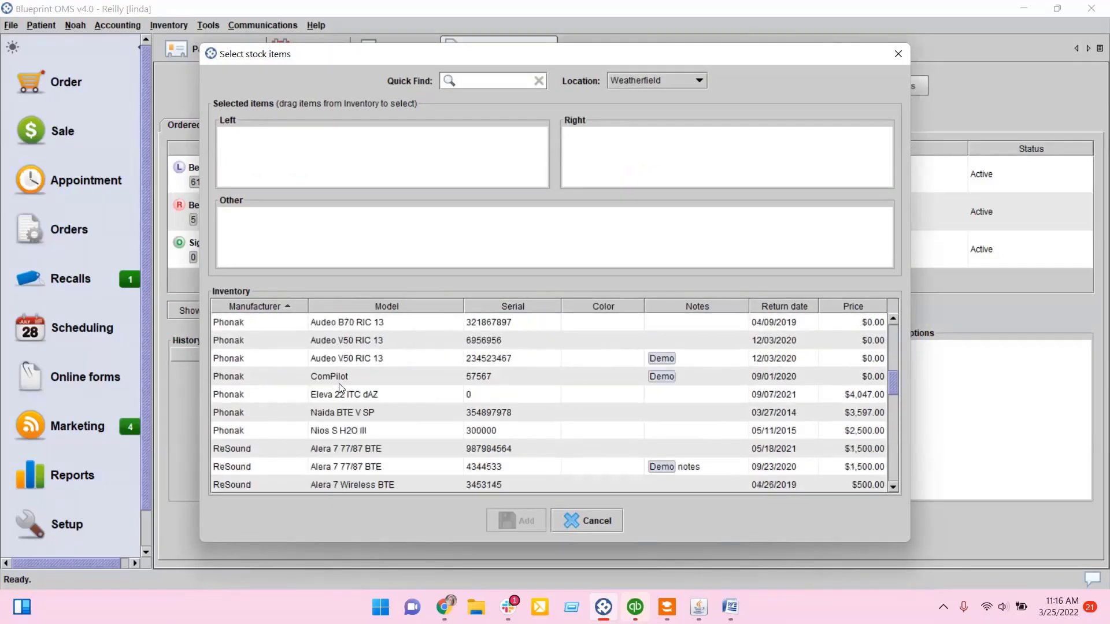
pyautogui.scroll(-7, 339, 384)
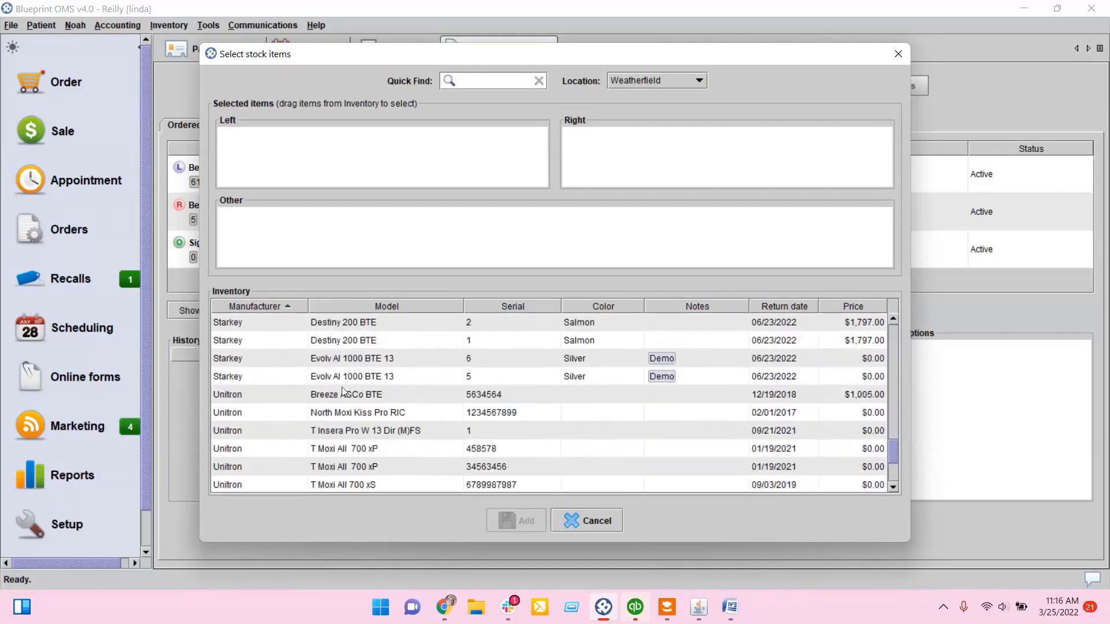
pyautogui.click(352, 364)
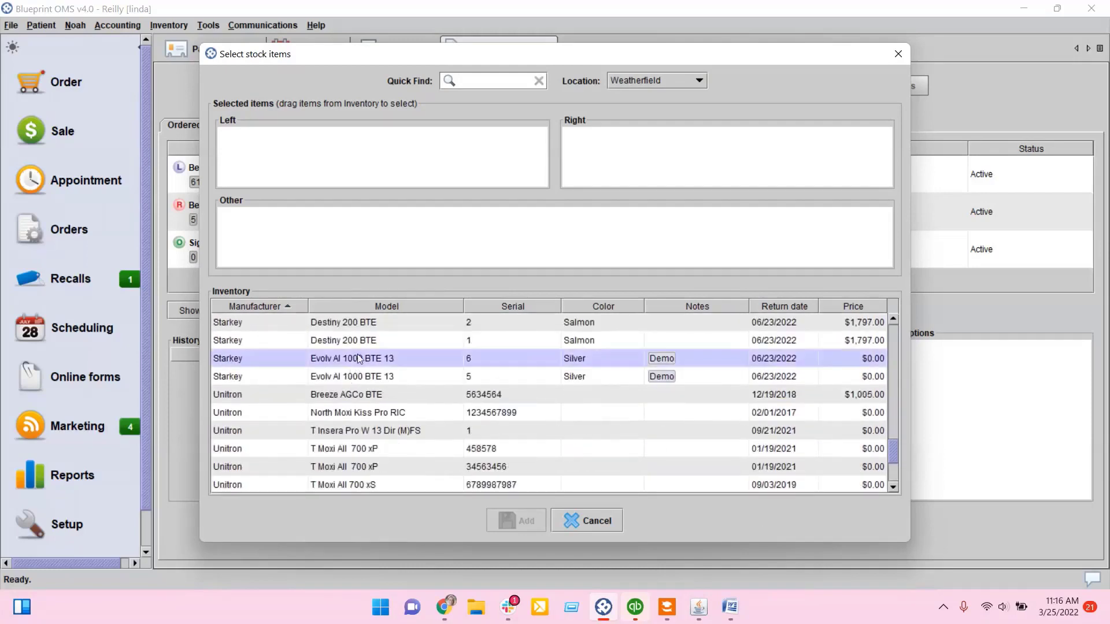
pyautogui.moveTo(356, 238); pyautogui.dragTo(338, 151)
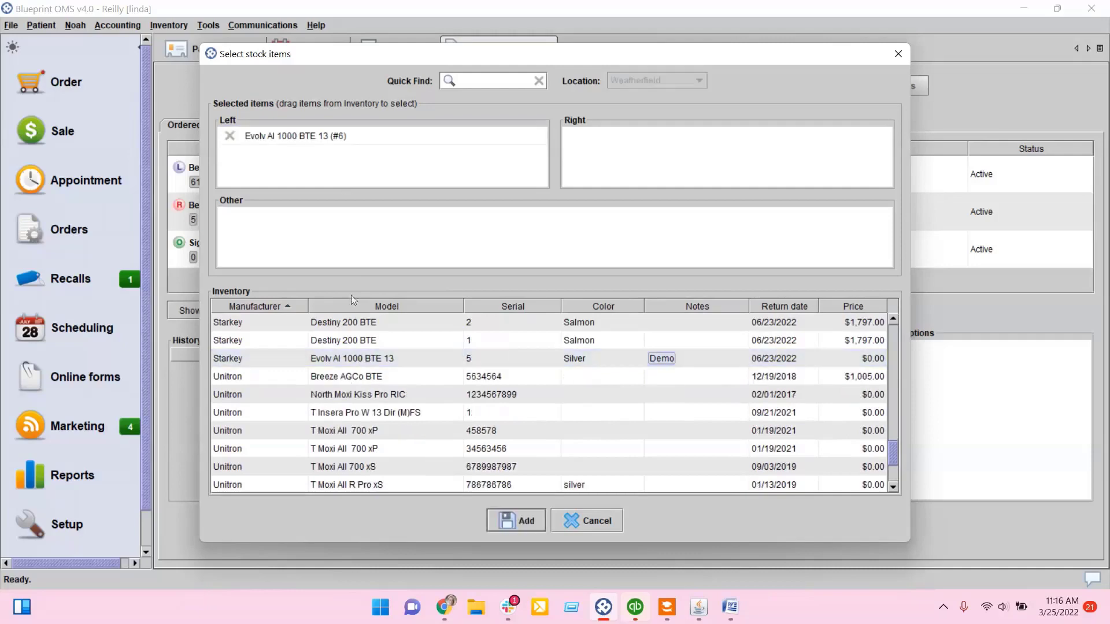
pyautogui.moveTo(360, 359); pyautogui.dragTo(604, 147)
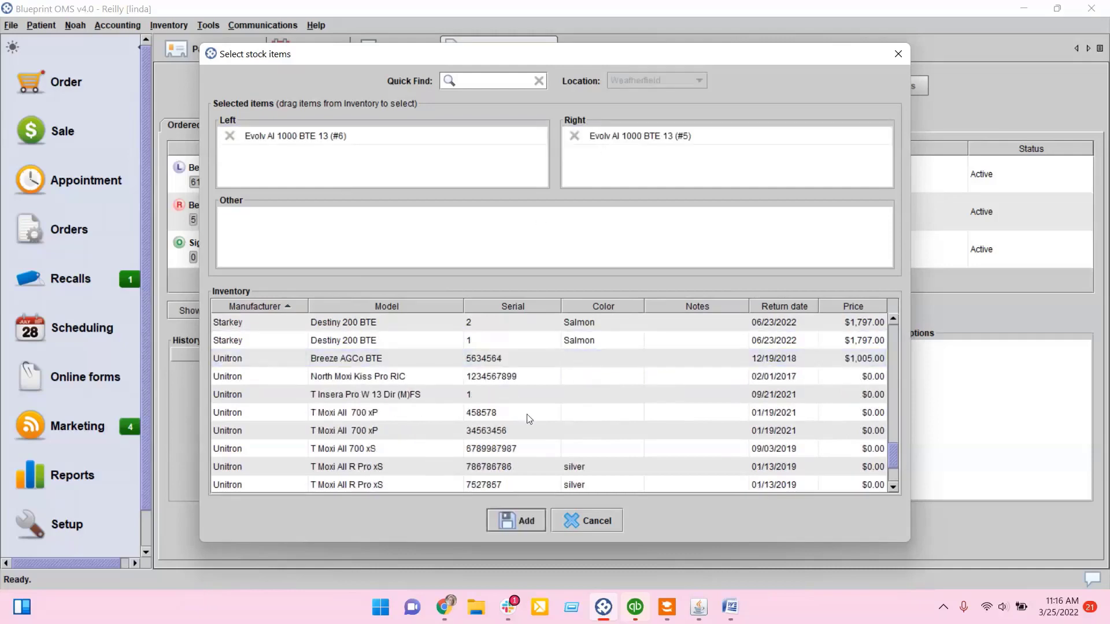
pyautogui.click(516, 523)
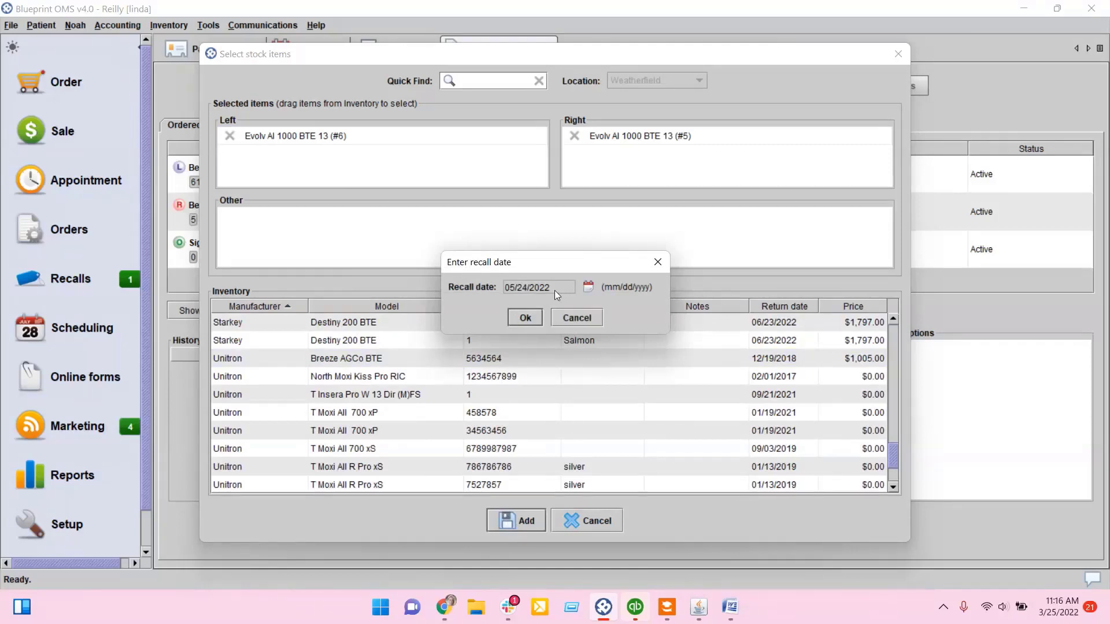
pyautogui.click(525, 318)
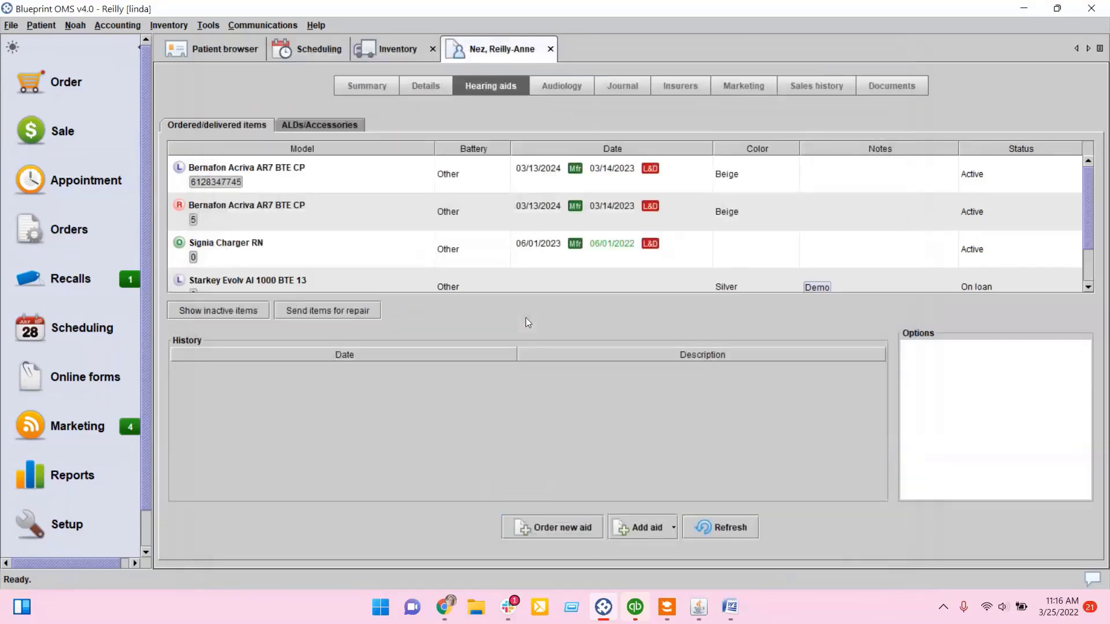
# Step: Open the loaner agreement for the left Evolv AI 1000 BTE 13 and read through it
pyautogui.scroll(-2, 539, 243)
pyautogui.click(544, 236)
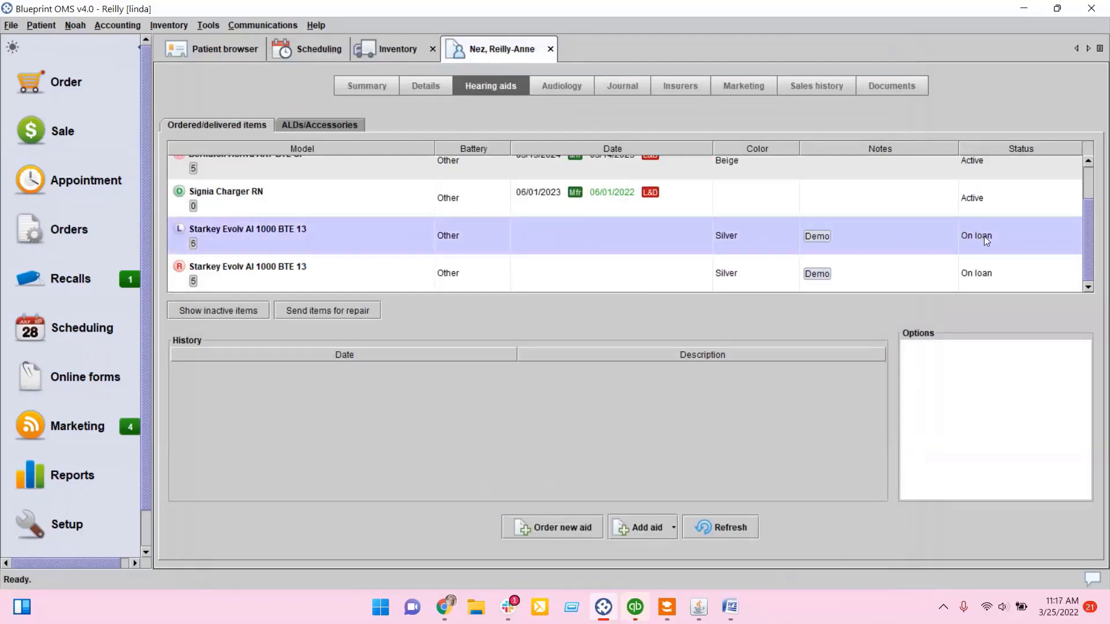
pyautogui.rightClick(615, 242)
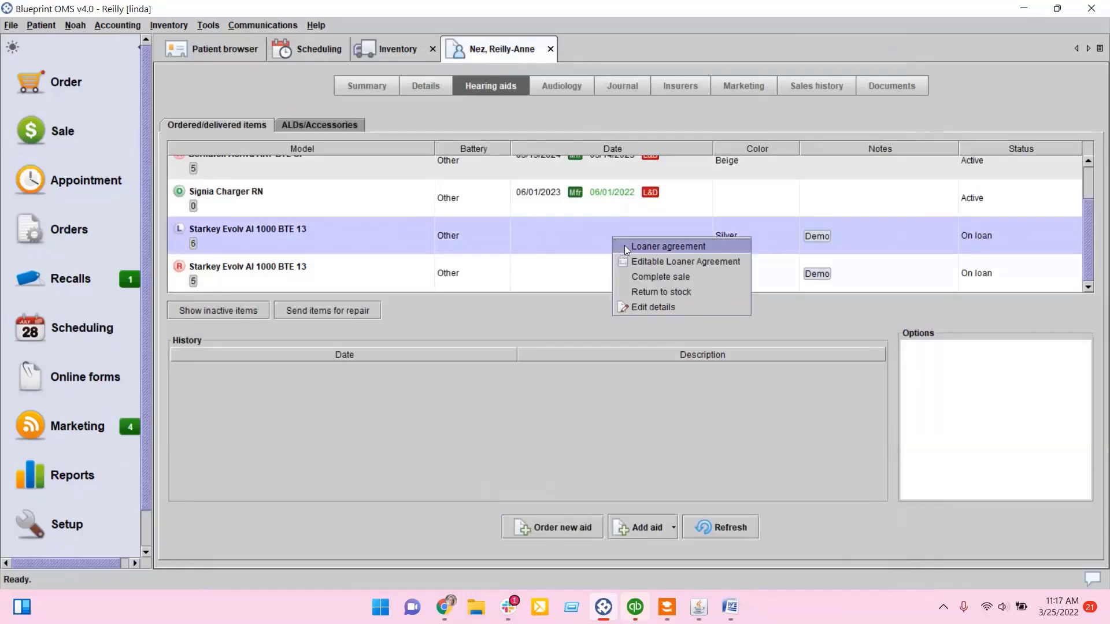
pyautogui.click(625, 248)
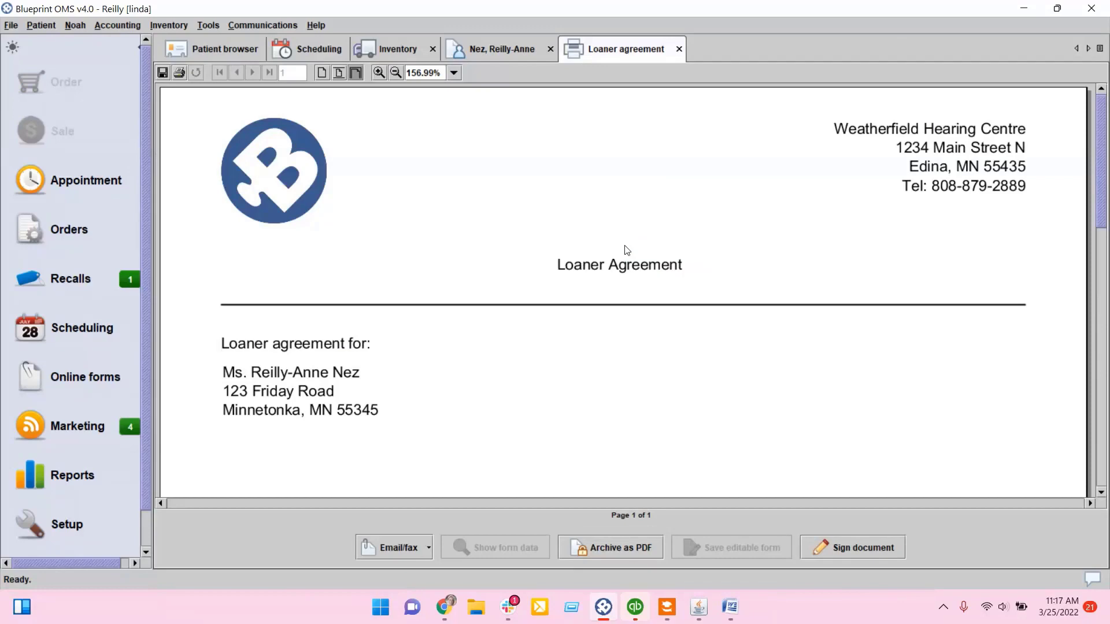
pyautogui.scroll(-5, 627, 251)
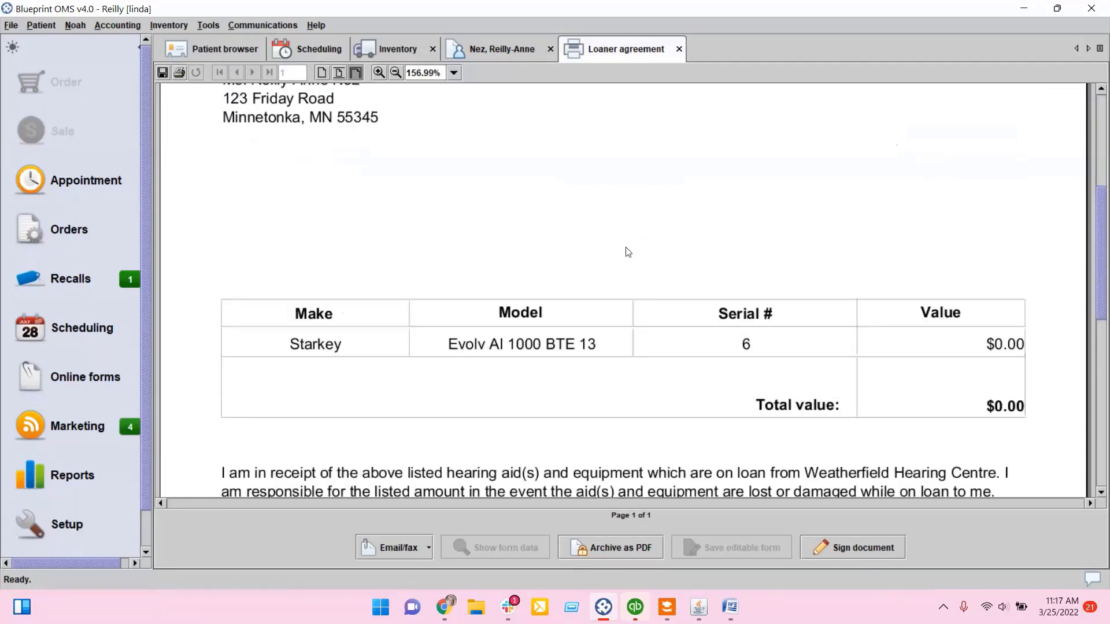
pyautogui.scroll(-2, 629, 252)
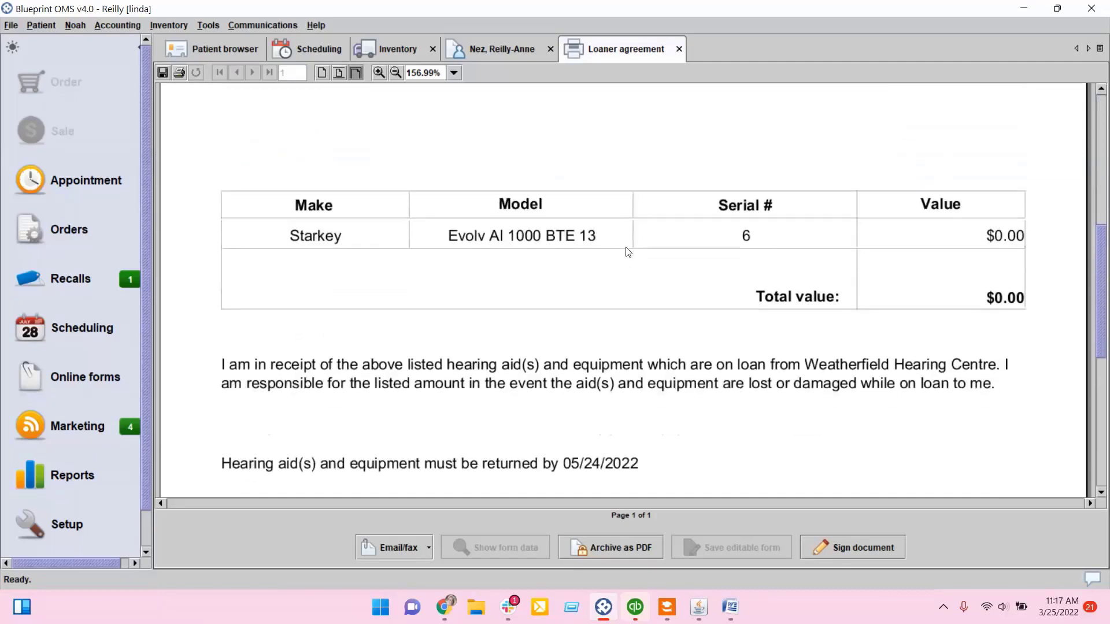
pyautogui.scroll(-5, 627, 250)
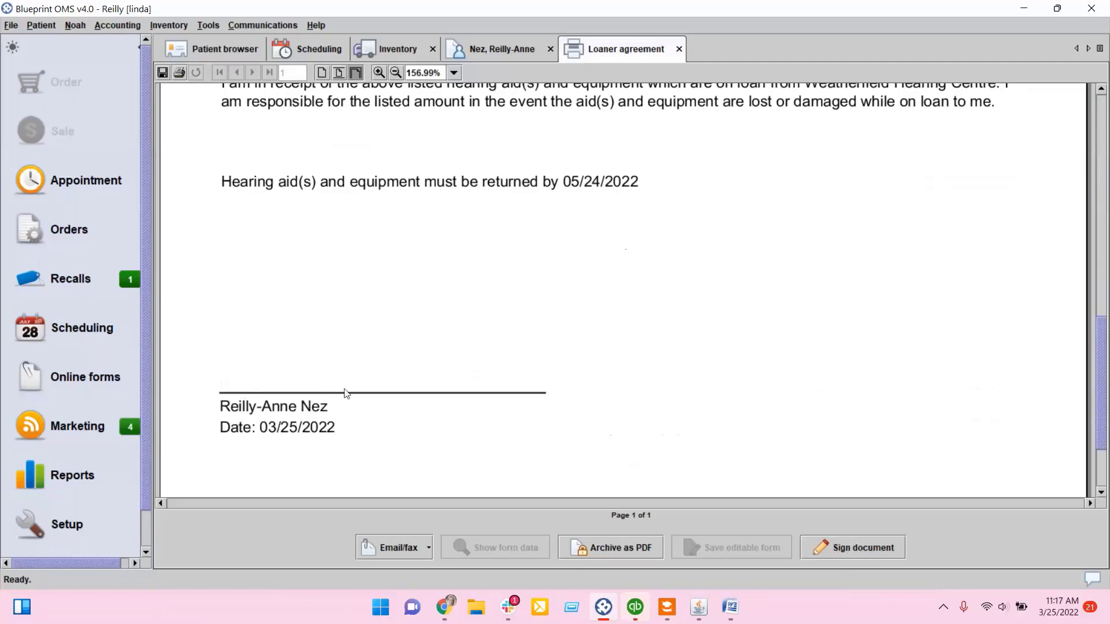
# Step: Try to complete the sale of the left Evolv AI 1000 BTE 13 loaner from the patient's hearing aids
pyautogui.click(531, 52)
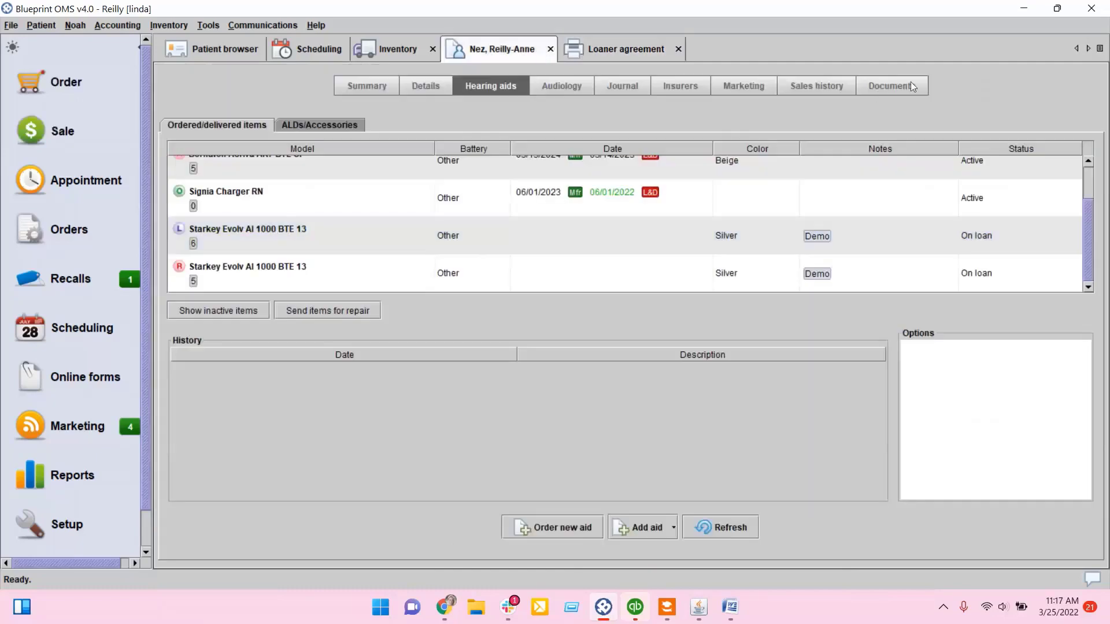
pyautogui.moveTo(650, 193)
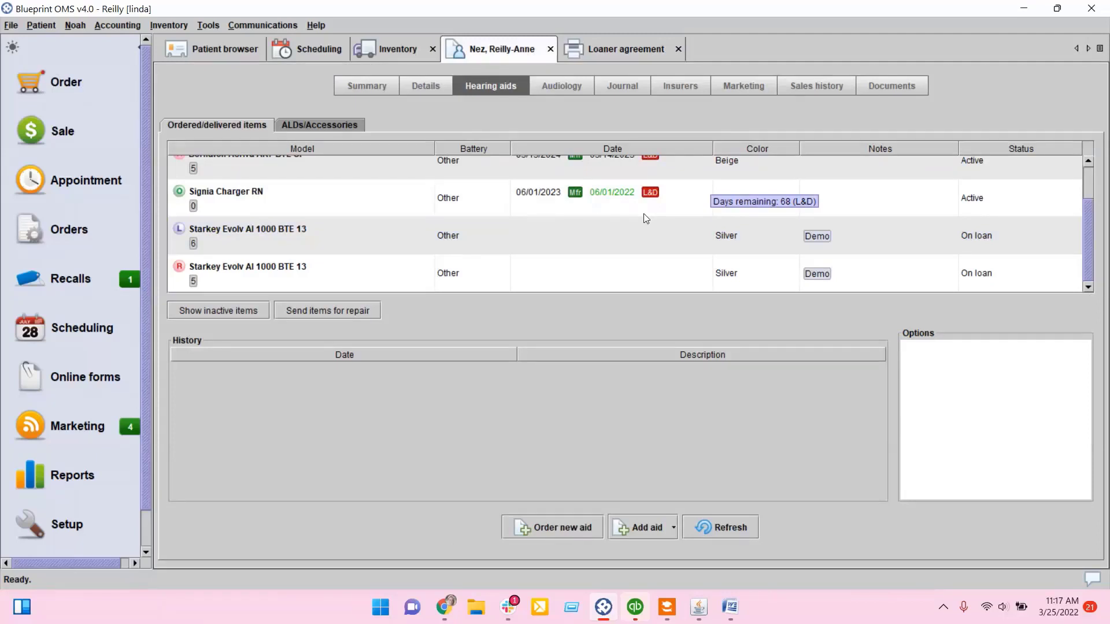
pyautogui.rightClick(617, 238)
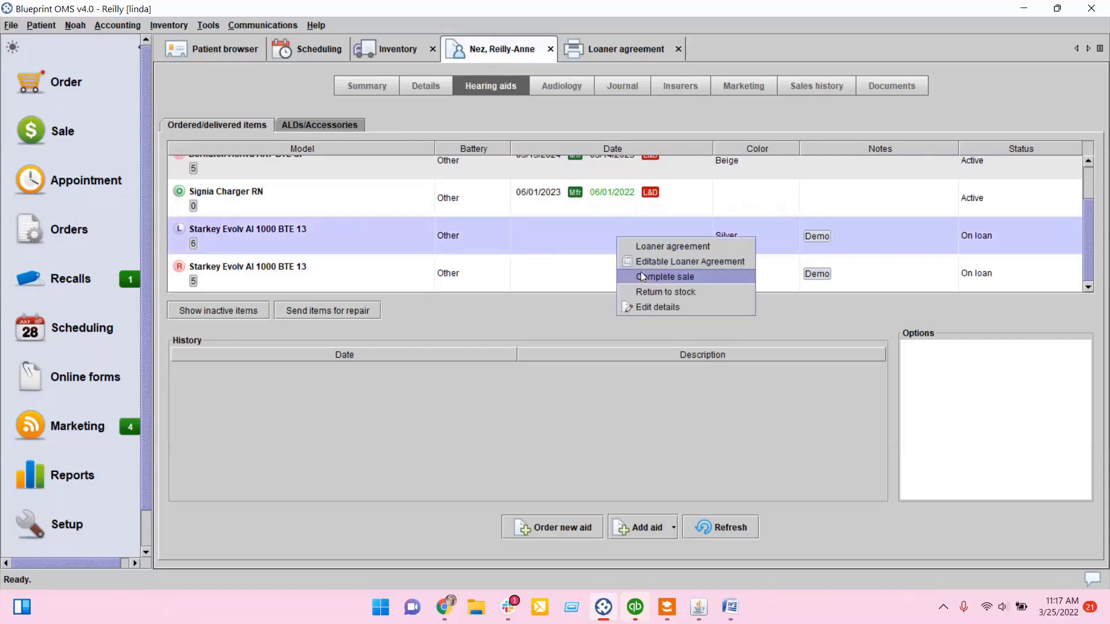
pyautogui.click(642, 277)
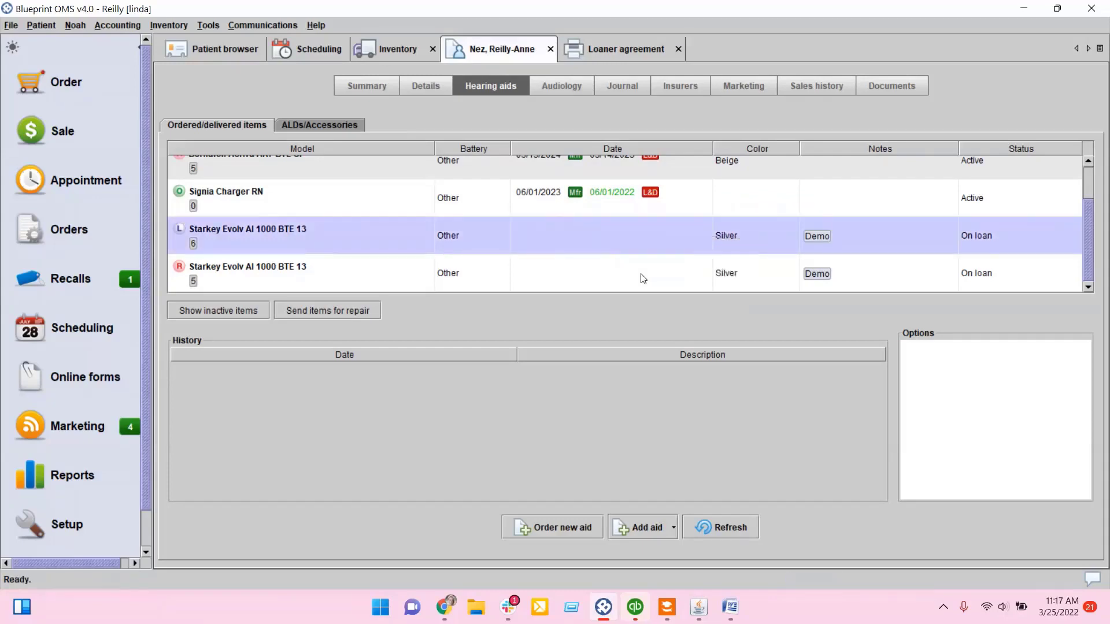
pyautogui.rightClick(601, 241)
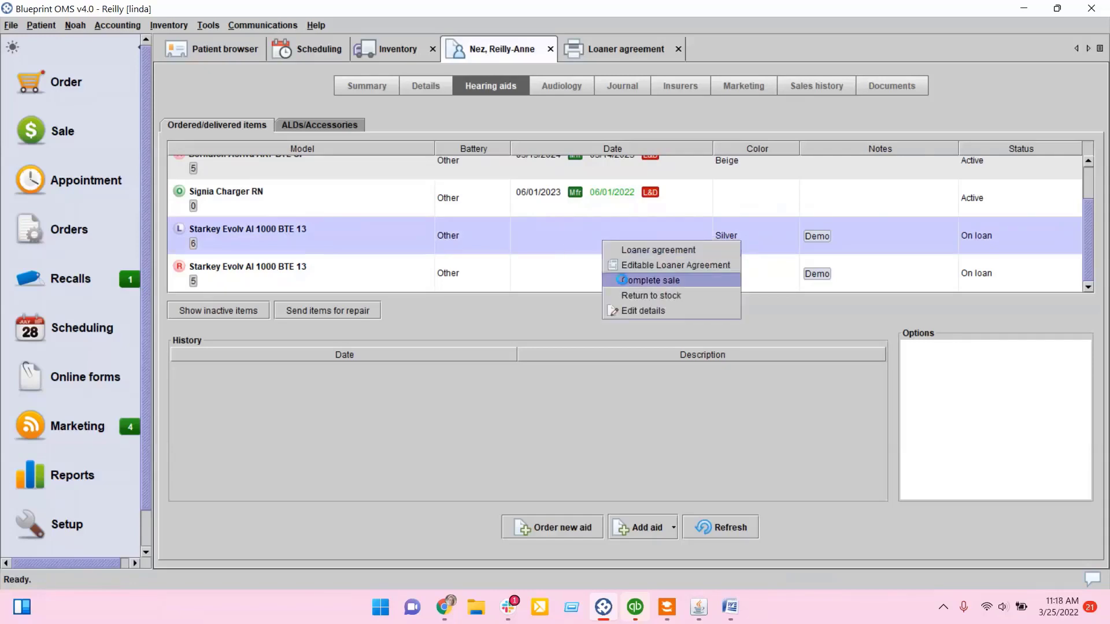
pyautogui.click(623, 279)
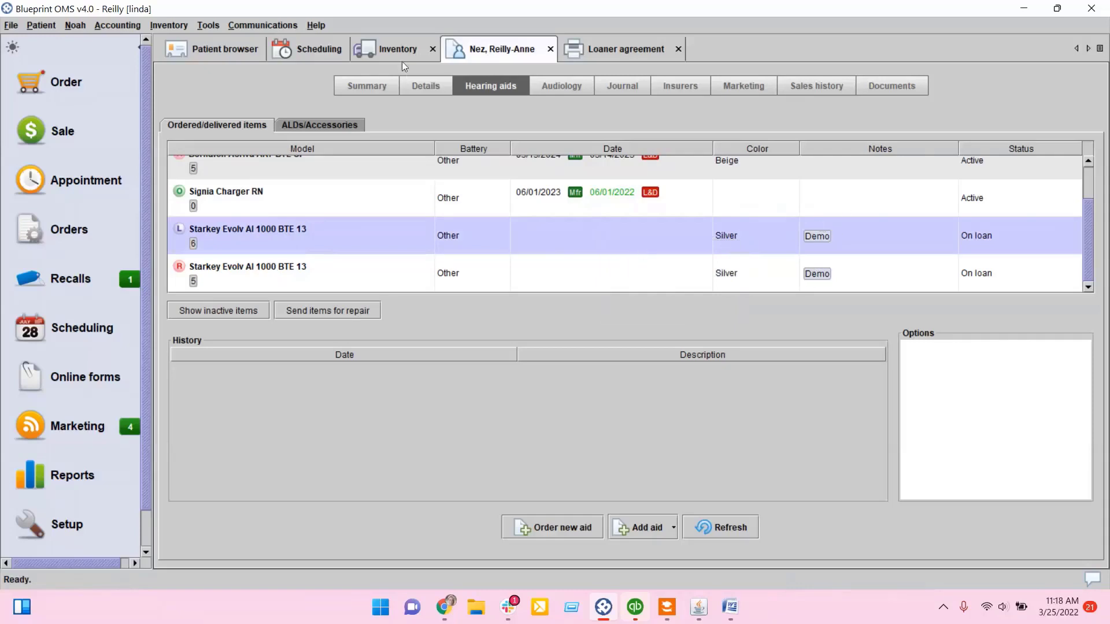
# Step: Edit the left Evolv AI 1000 BTE 13 details and set Demo to No
pyautogui.rightClick(380, 235)
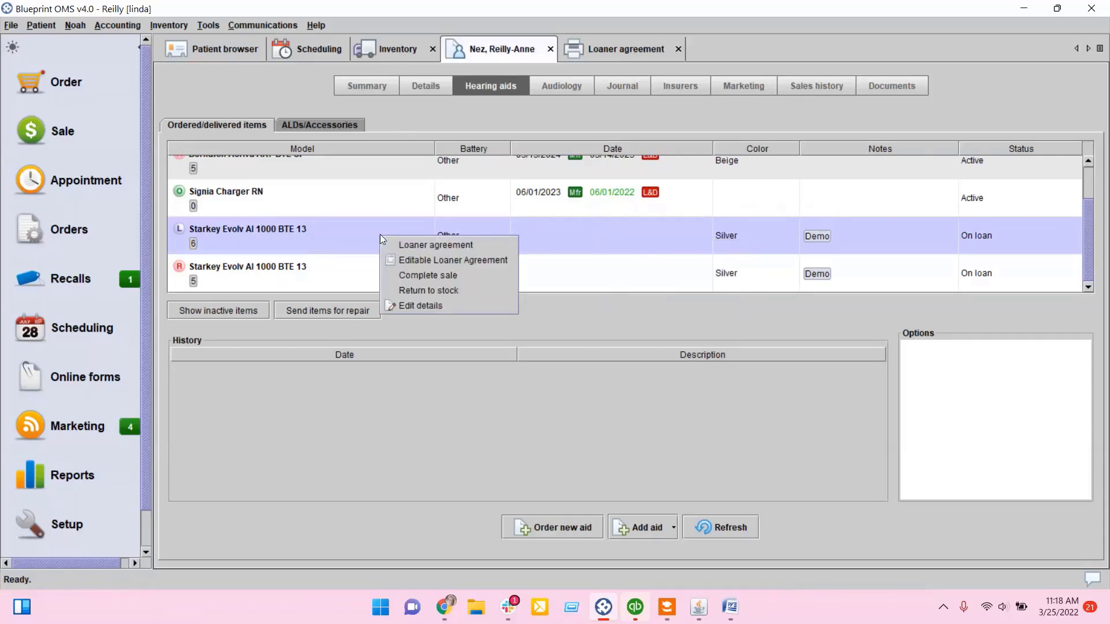
pyautogui.click(415, 304)
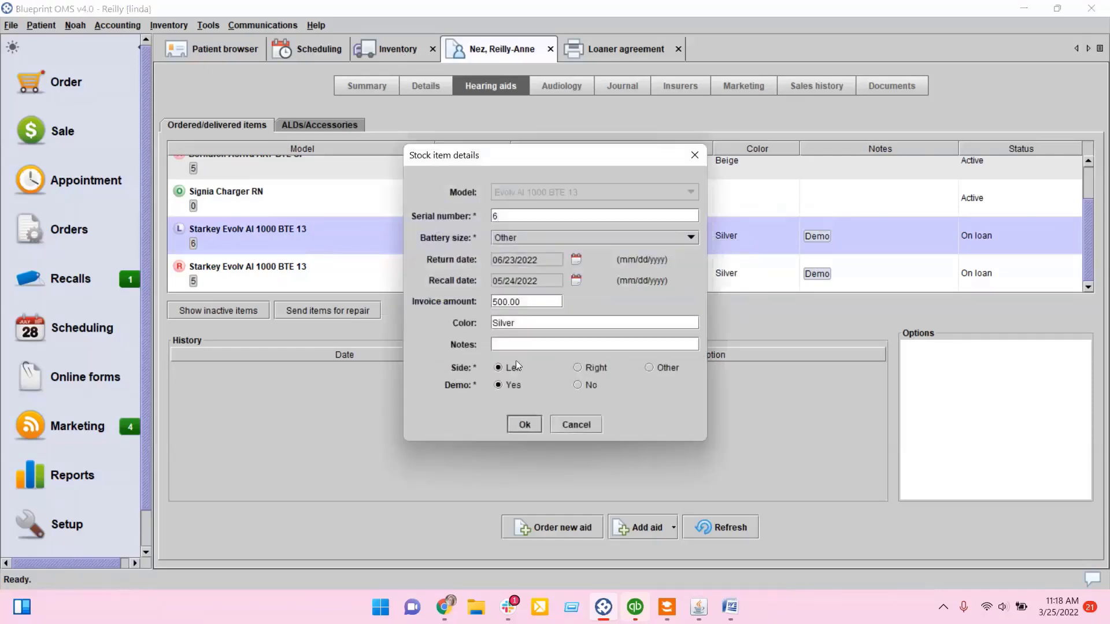
pyautogui.click(579, 384)
pyautogui.click(527, 424)
# Step: Edit the right Evolv AI 1000 BTE 13 details and set Demo to No
pyautogui.click(591, 283)
pyautogui.rightClick(591, 284)
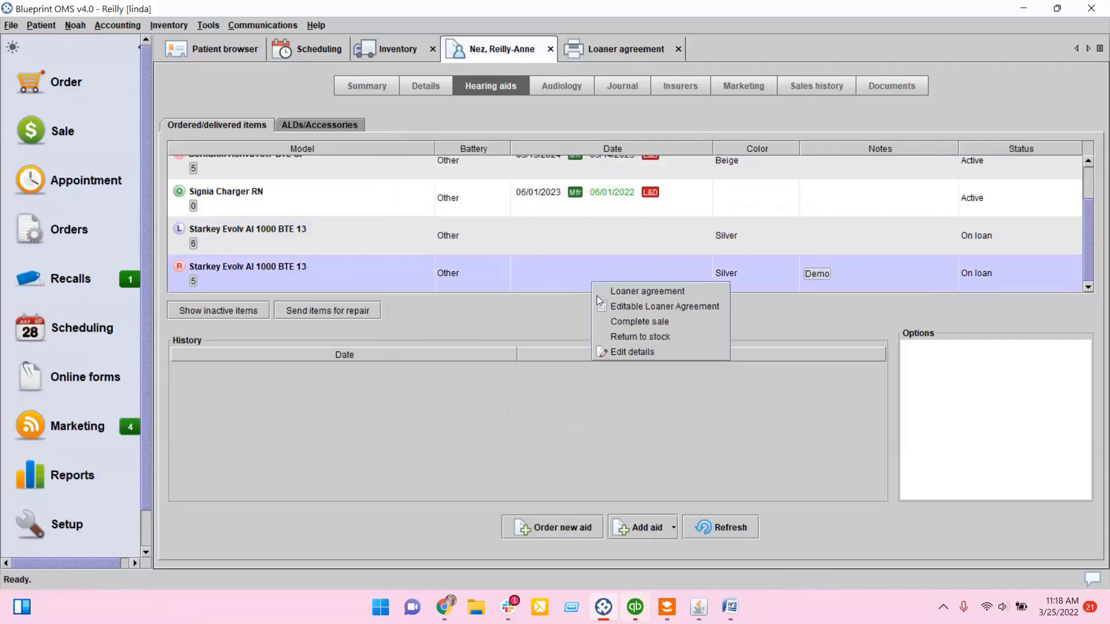
pyautogui.click(612, 349)
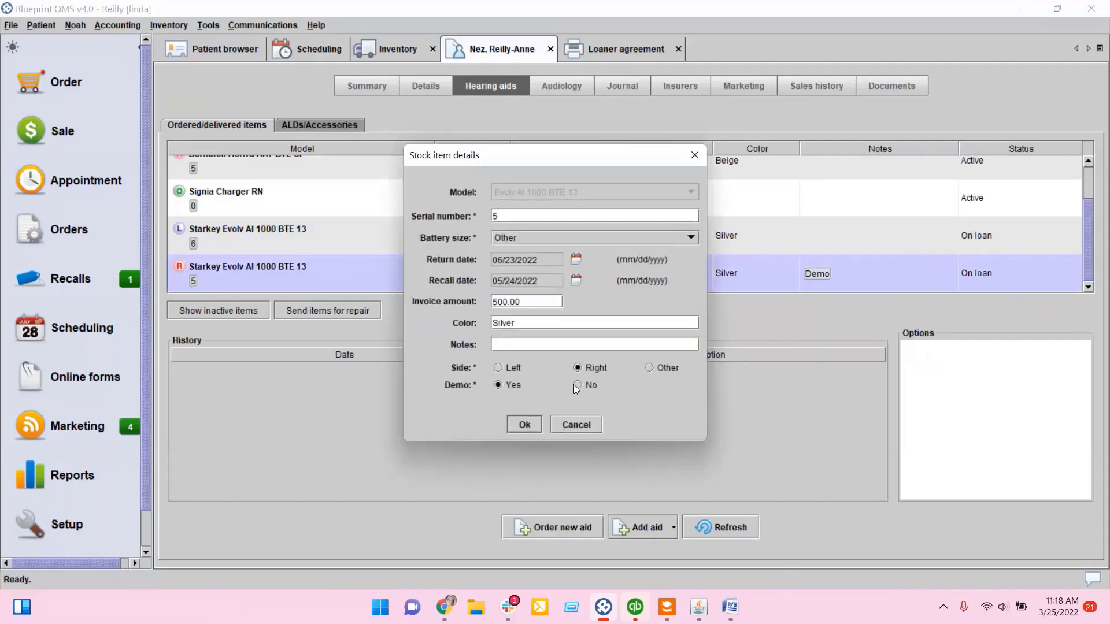
pyautogui.click(577, 385)
pyautogui.click(525, 425)
# Step: Start completing the sale of the loaned aids, accept the warranty dates and continue to cost allocation
pyautogui.click(648, 238)
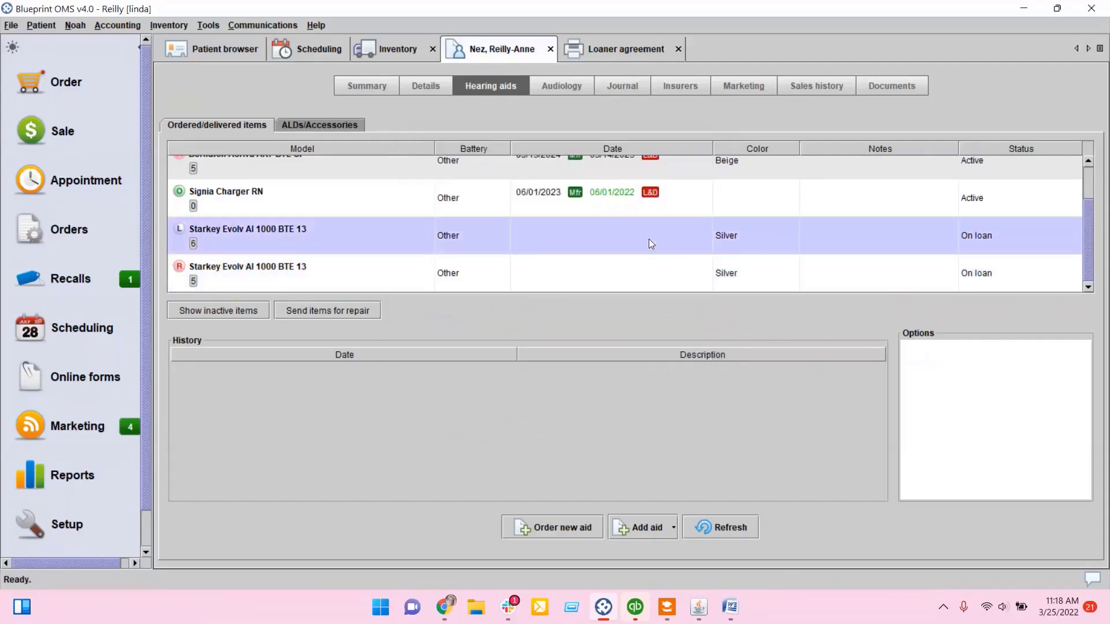
pyautogui.rightClick(649, 227)
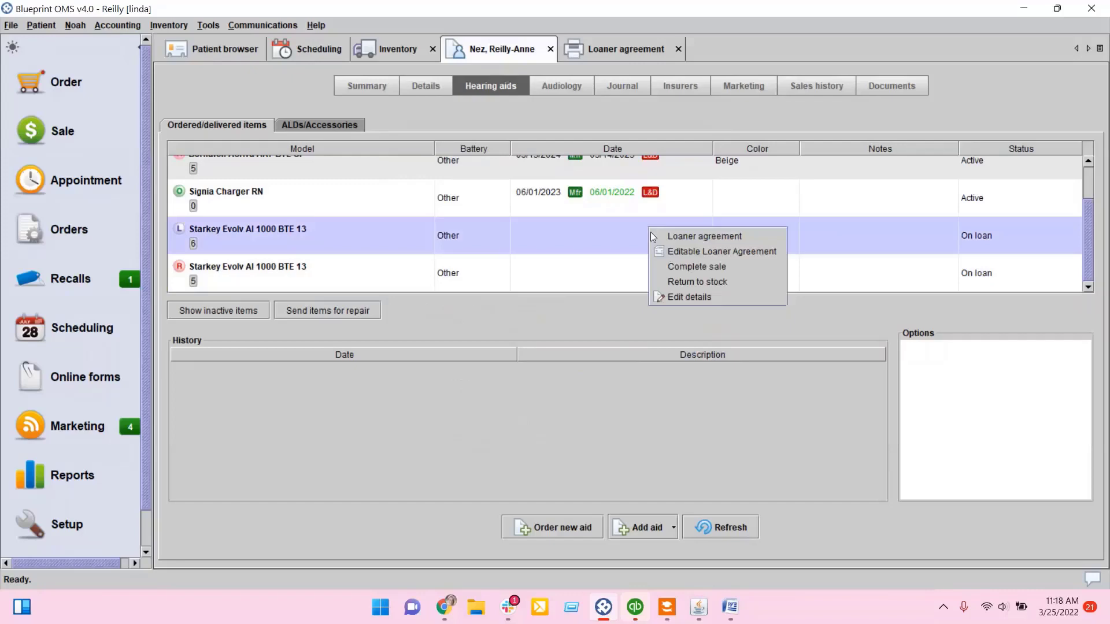
pyautogui.click(668, 268)
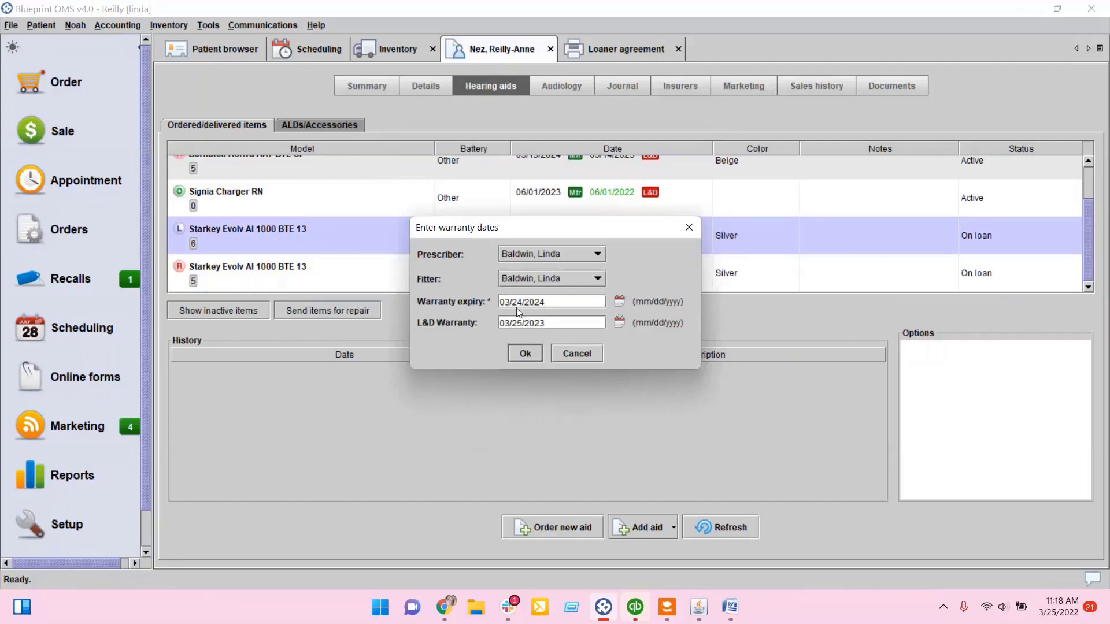
pyautogui.click(526, 353)
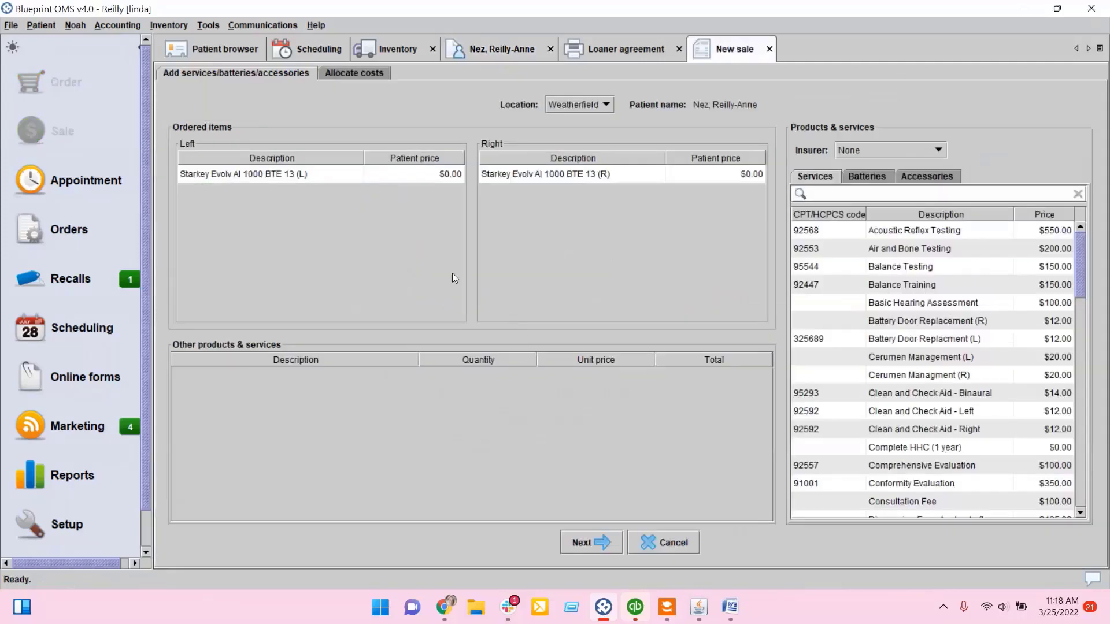
pyautogui.click(582, 543)
# Step: Set the price of both Starkey Evolv AI 1000 BTE 13 aids to $1,500.00
pyautogui.doubleClick(632, 226)
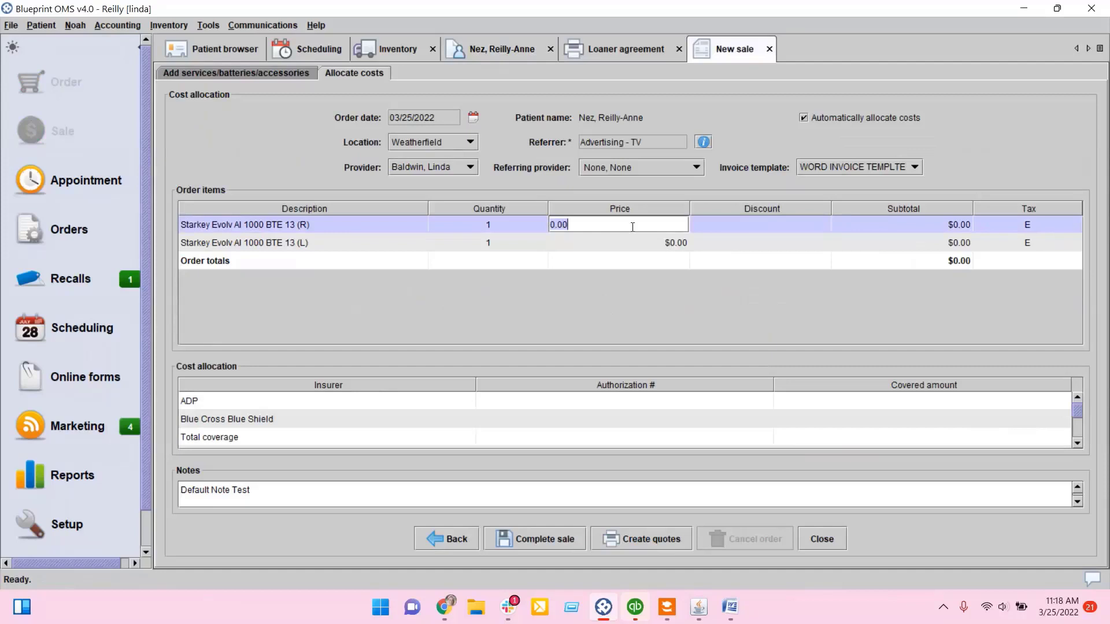
pyautogui.press('BackSpace')
pyautogui.press('BackSpace')
pyautogui.press('BackSpace')
pyautogui.press('BackSpace')
pyautogui.write('1500.00')
pyautogui.click(630, 267)
pyautogui.click(669, 243)
pyautogui.press('BackSpace')
pyautogui.press('BackSpace')
pyautogui.press('BackSpace')
pyautogui.press('BackSpace')
pyautogui.write('1500.00')
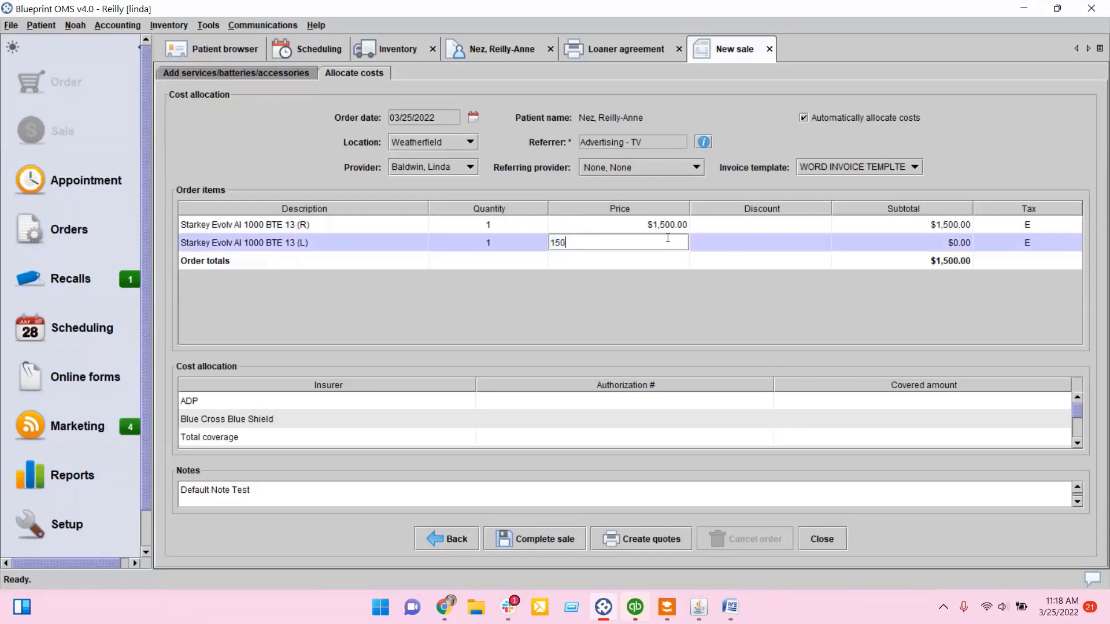
pyautogui.press('Return')
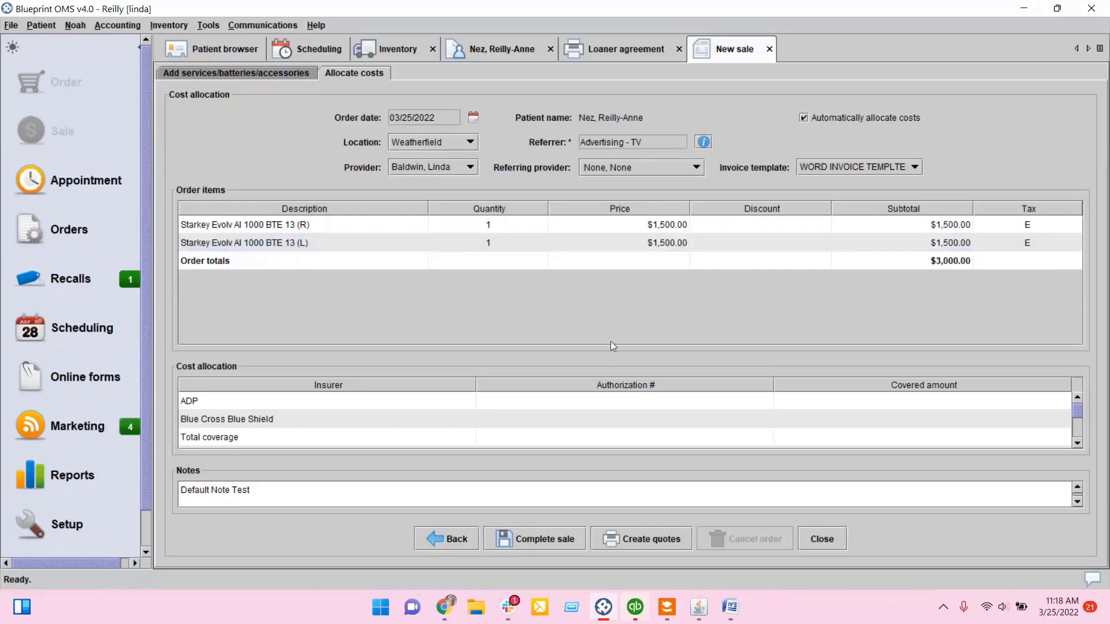
# Step: Create a quote for the sale, review the estimate and close it
pyautogui.click(667, 539)
pyautogui.click(552, 399)
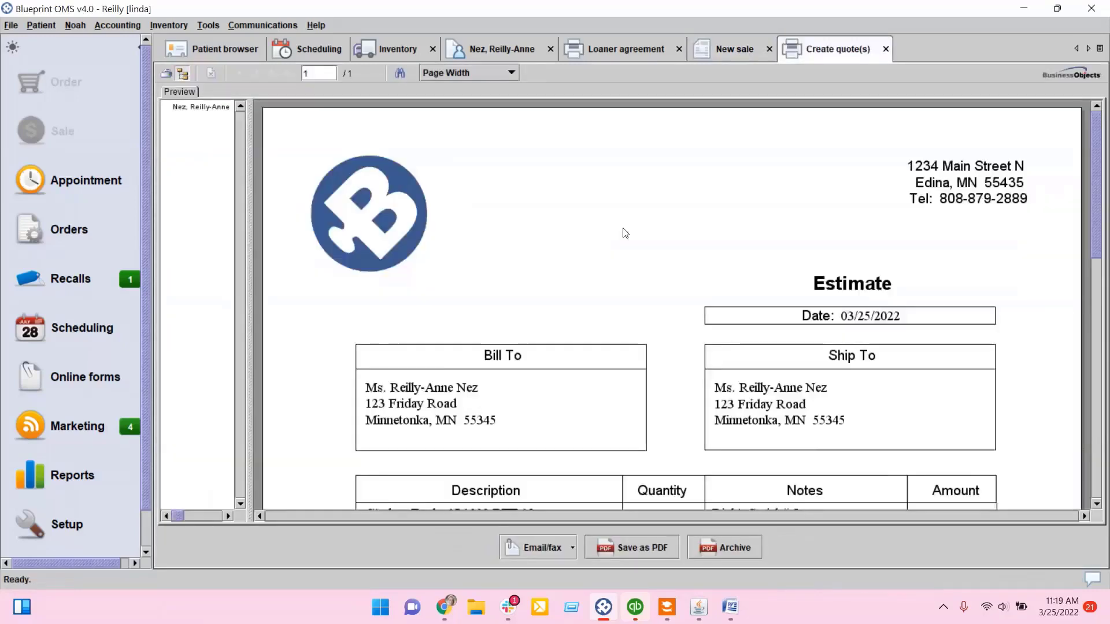
pyautogui.scroll(-5, 625, 235)
pyautogui.scroll(2, 848, 238)
pyautogui.scroll(4, 852, 241)
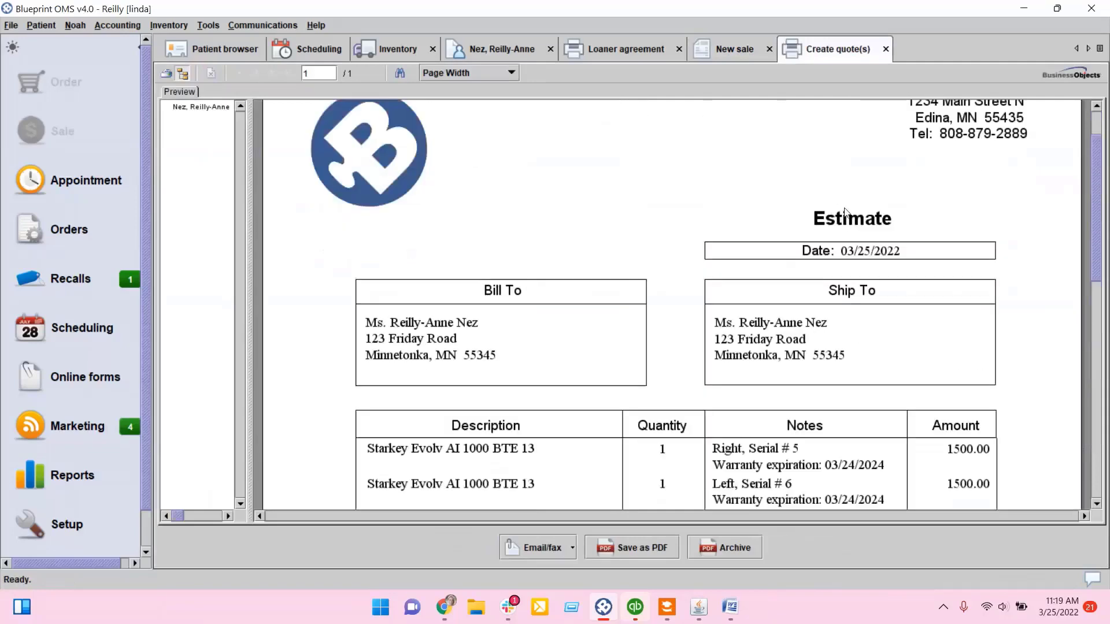
pyautogui.click(886, 49)
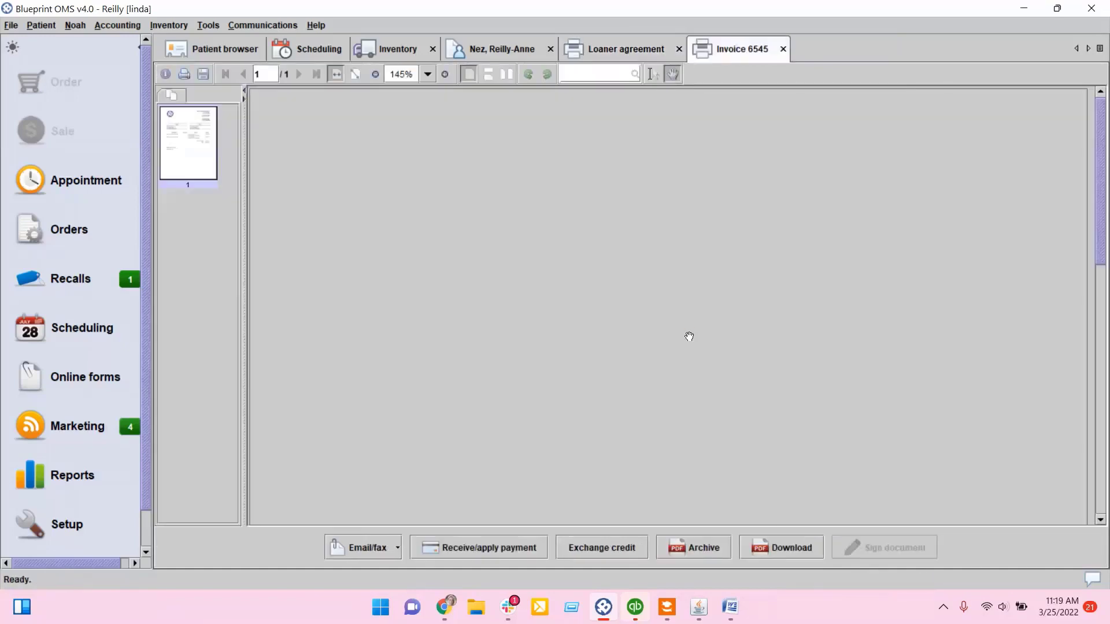
# Step: Review the sale invoice, then close the invoice and loaner agreement tabs
pyautogui.scroll(-3, 685, 298)
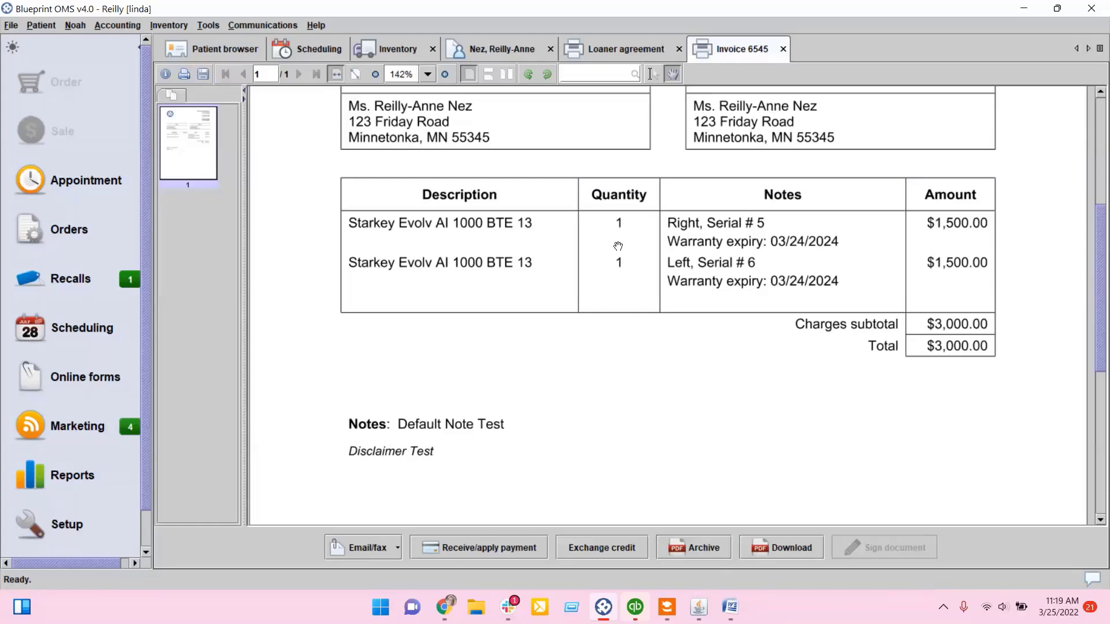
pyautogui.click(782, 49)
pyautogui.click(680, 48)
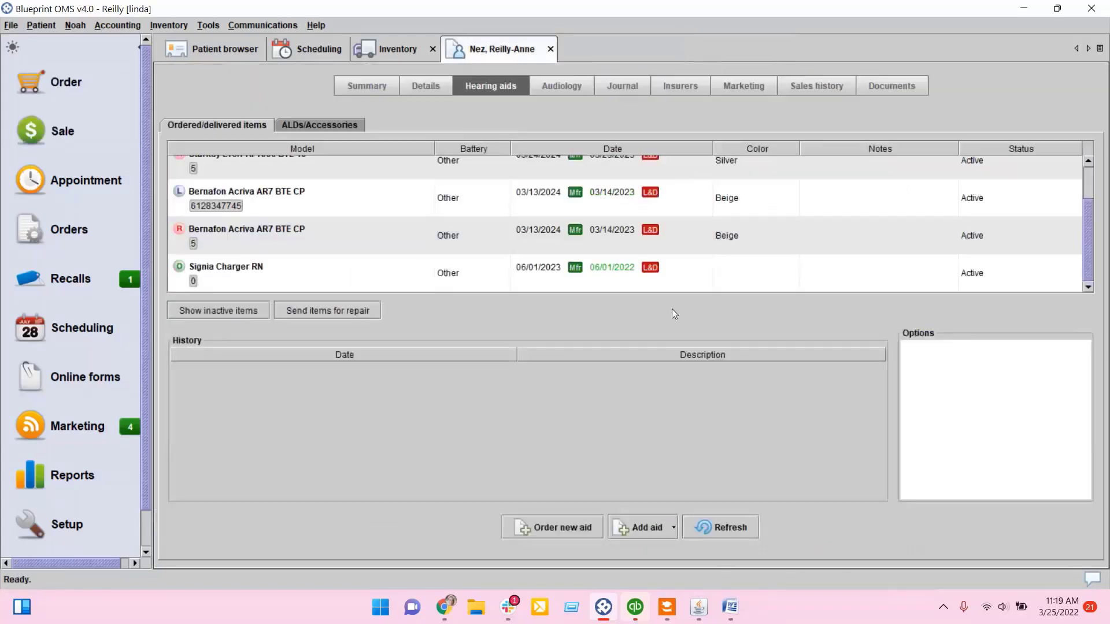
# Step: Start returning the patient's Starkey Evolv AI 1000 BTE 13 aids to stock
pyautogui.click(692, 237)
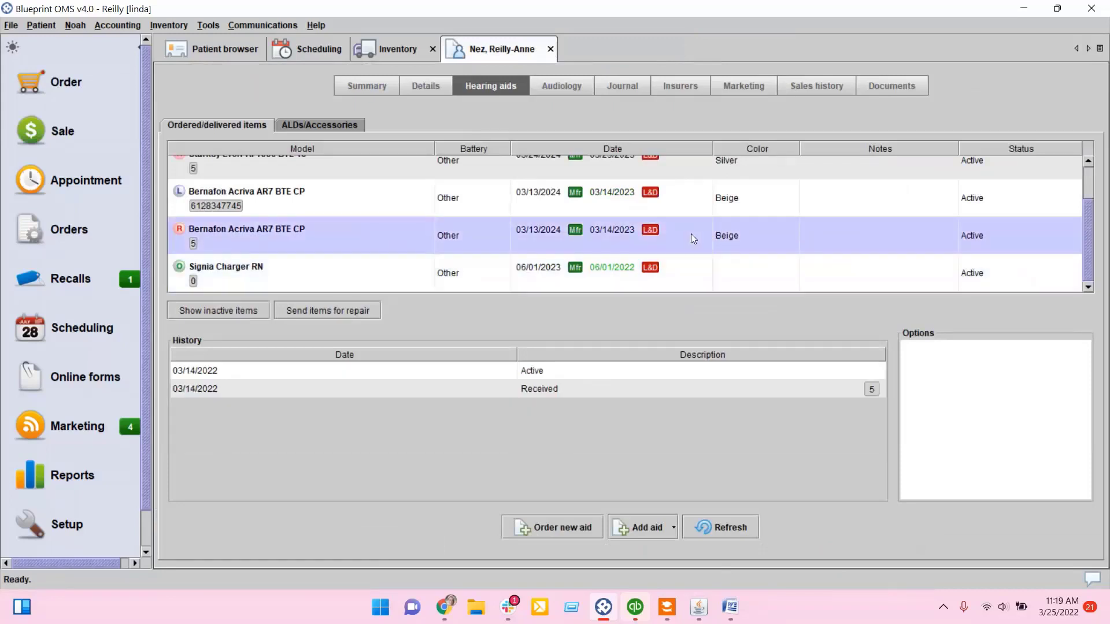
pyautogui.scroll(2, 692, 233)
pyautogui.click(418, 179)
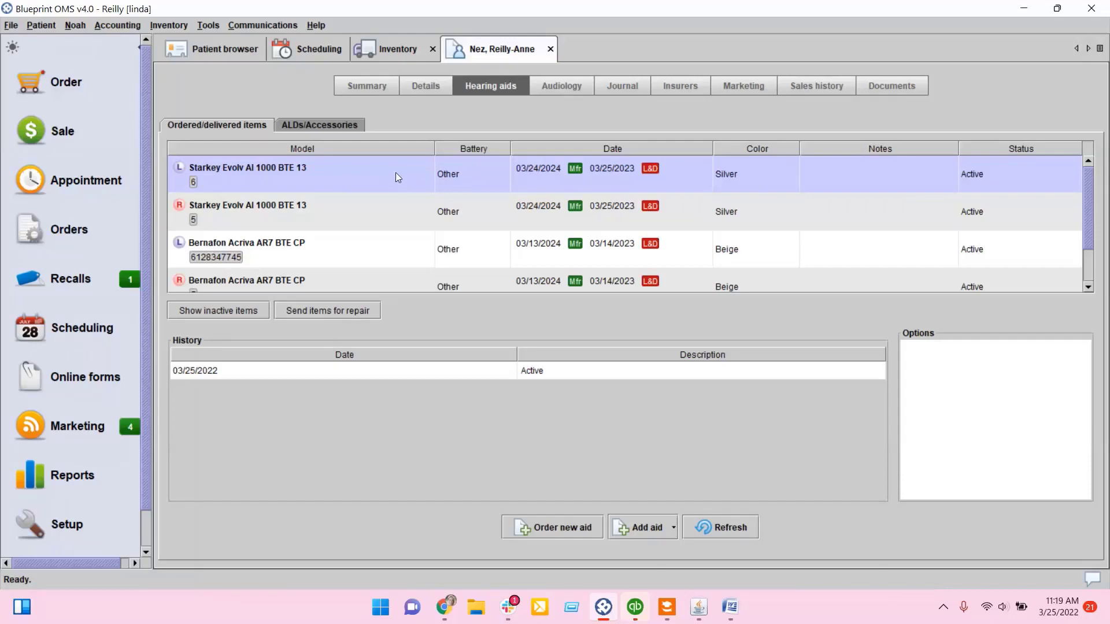
pyautogui.rightClick(398, 176)
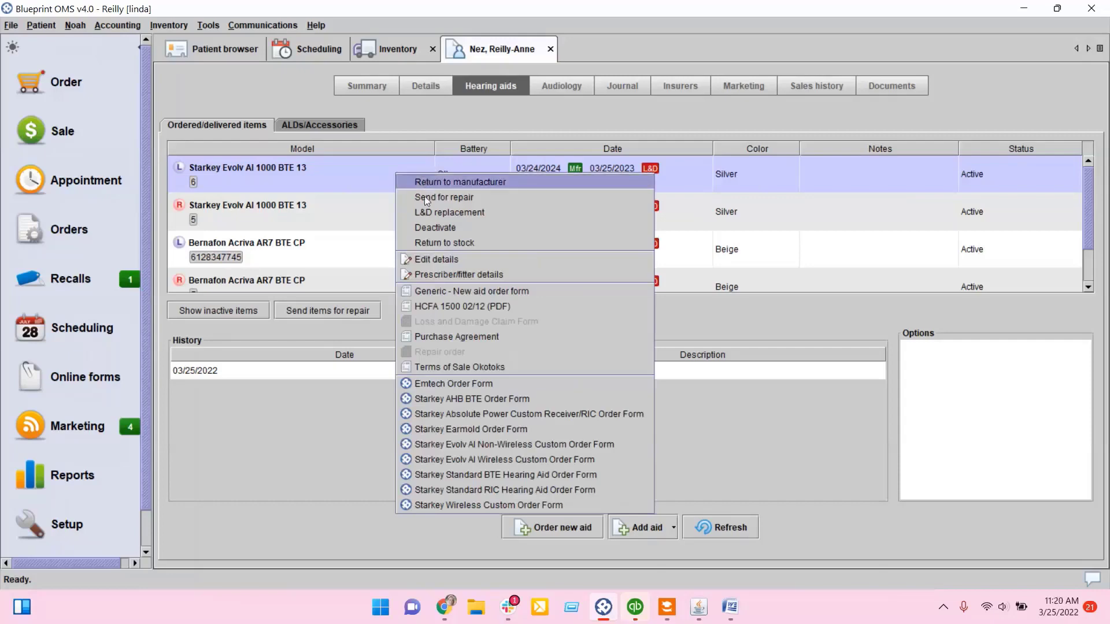
pyautogui.click(410, 242)
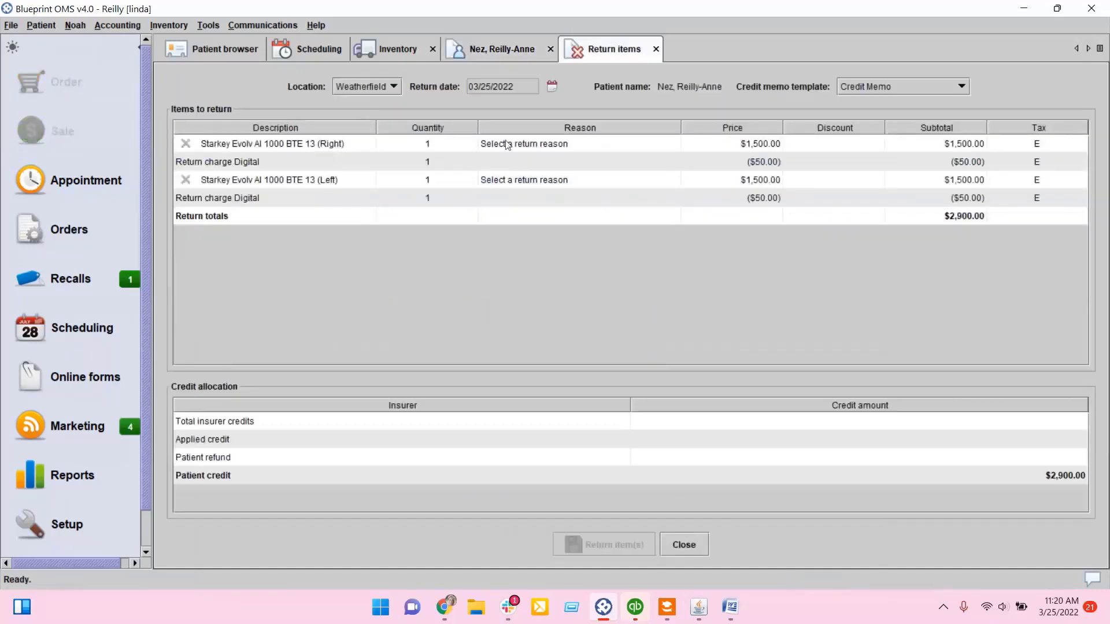
# Step: Set the return reason for both Evolv AI aids to No perceived benefit
pyautogui.click(519, 144)
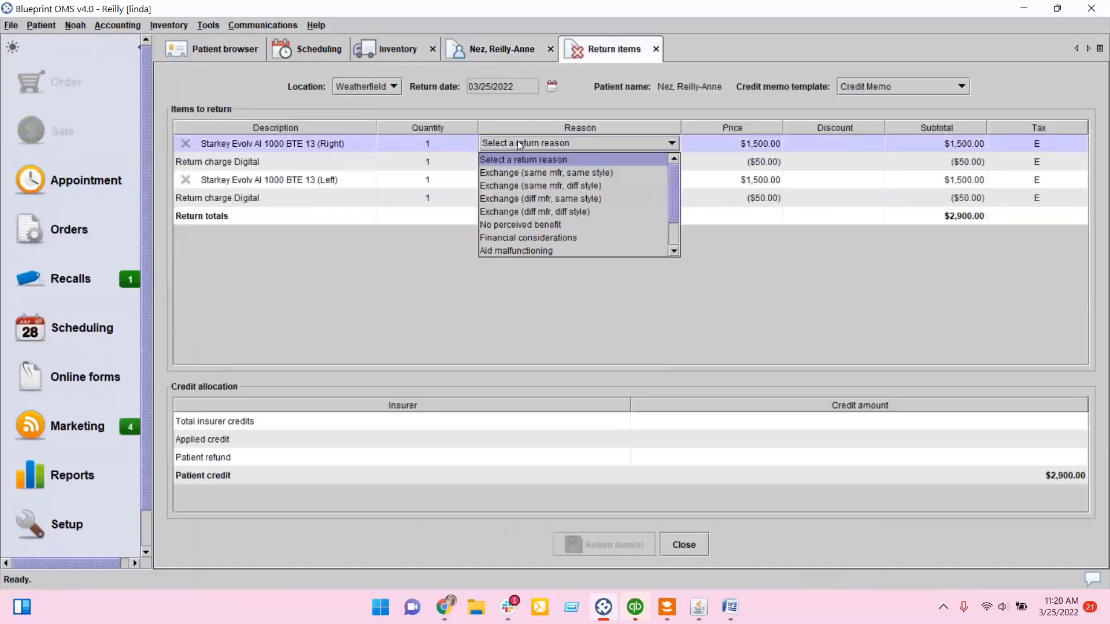
pyautogui.click(512, 224)
pyautogui.click(523, 180)
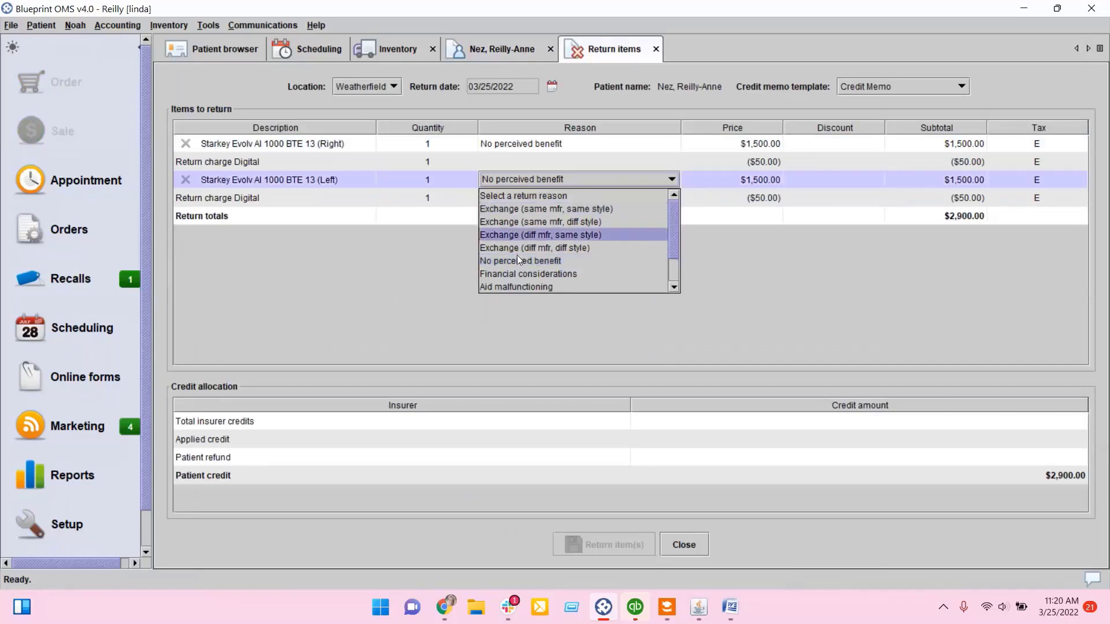
pyautogui.click(518, 261)
# Step: Set both Return charge Digital prices to 0.00 and return the items
pyautogui.click(733, 157)
pyautogui.click(736, 158)
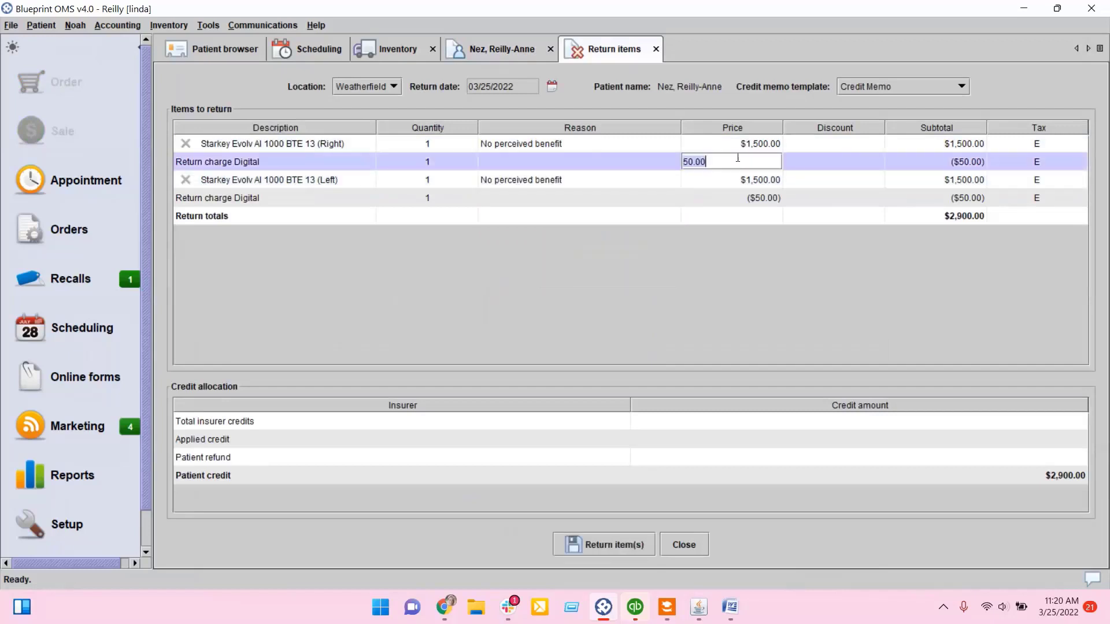
pyautogui.write('0.00')
pyautogui.press('Return')
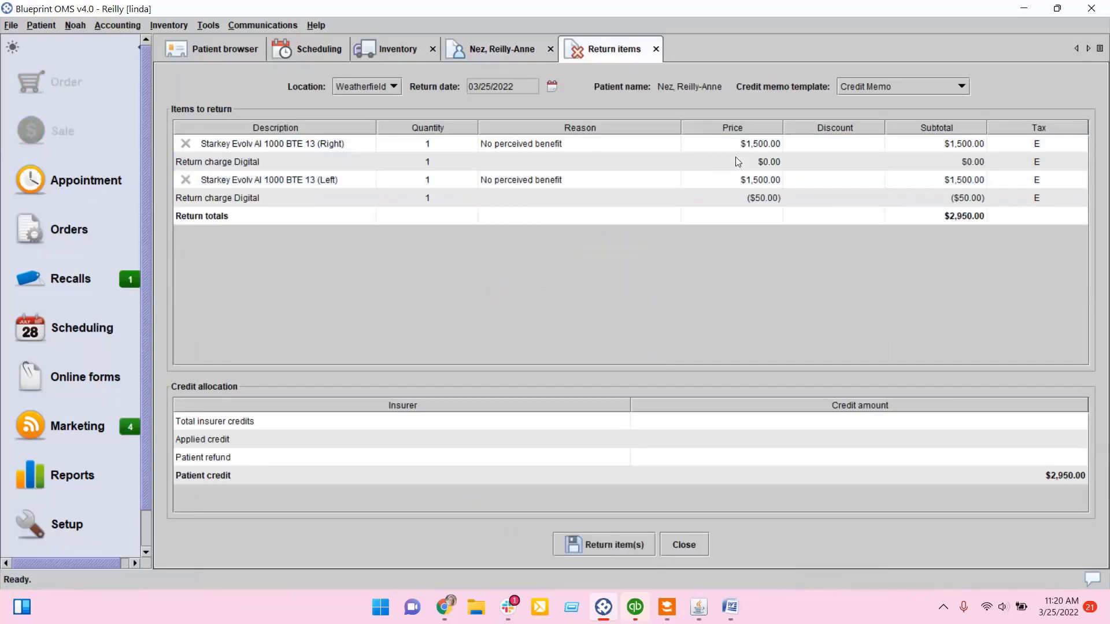
pyautogui.click(755, 198)
pyautogui.write('0.00')
pyautogui.press('Return')
pyautogui.click(610, 546)
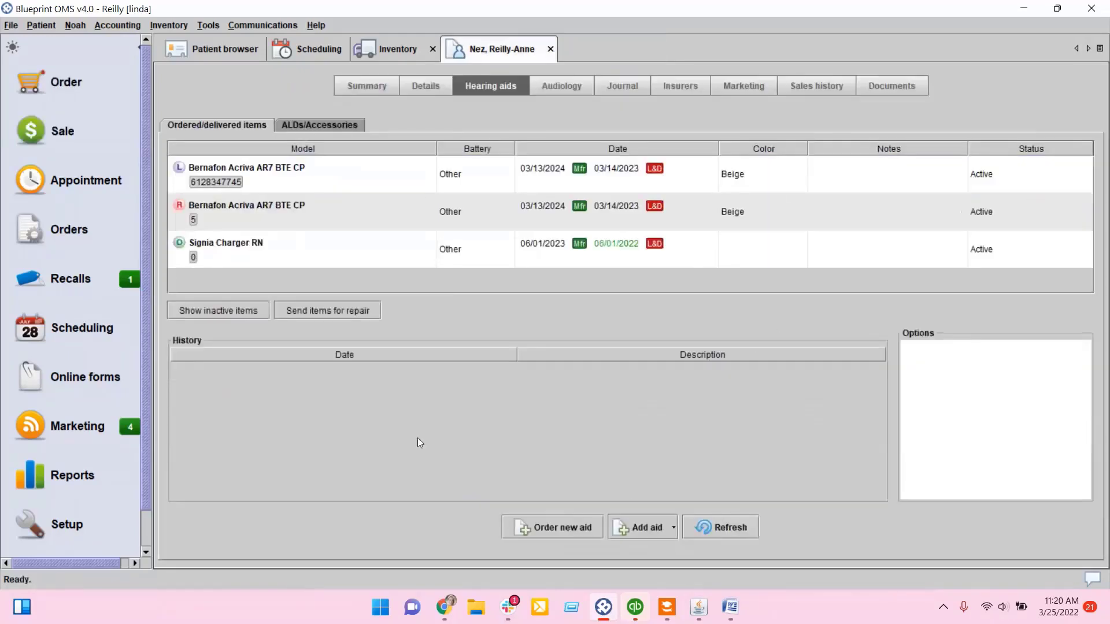
# Step: Review the credit memo and close it
pyautogui.scroll(-8, 630, 185)
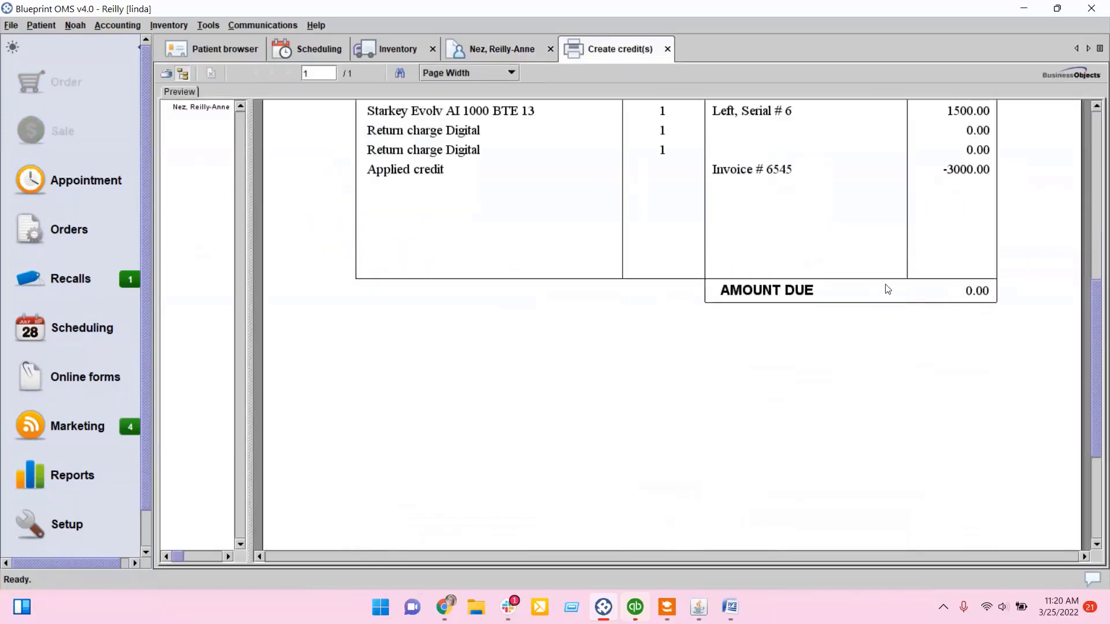
pyautogui.scroll(3, 887, 288)
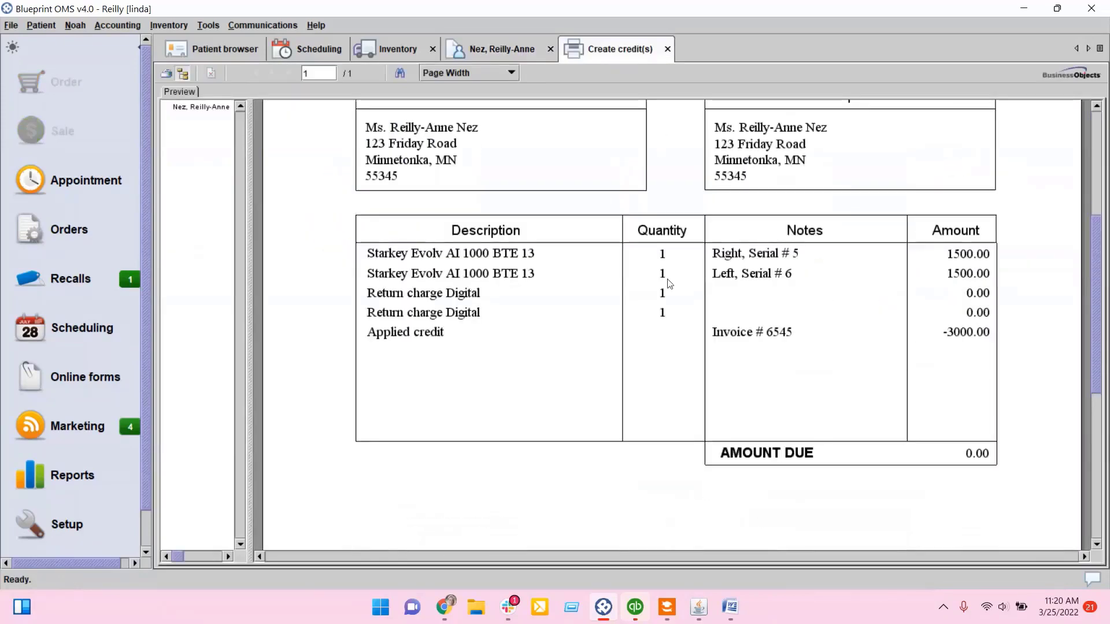
pyautogui.scroll(4, 656, 272)
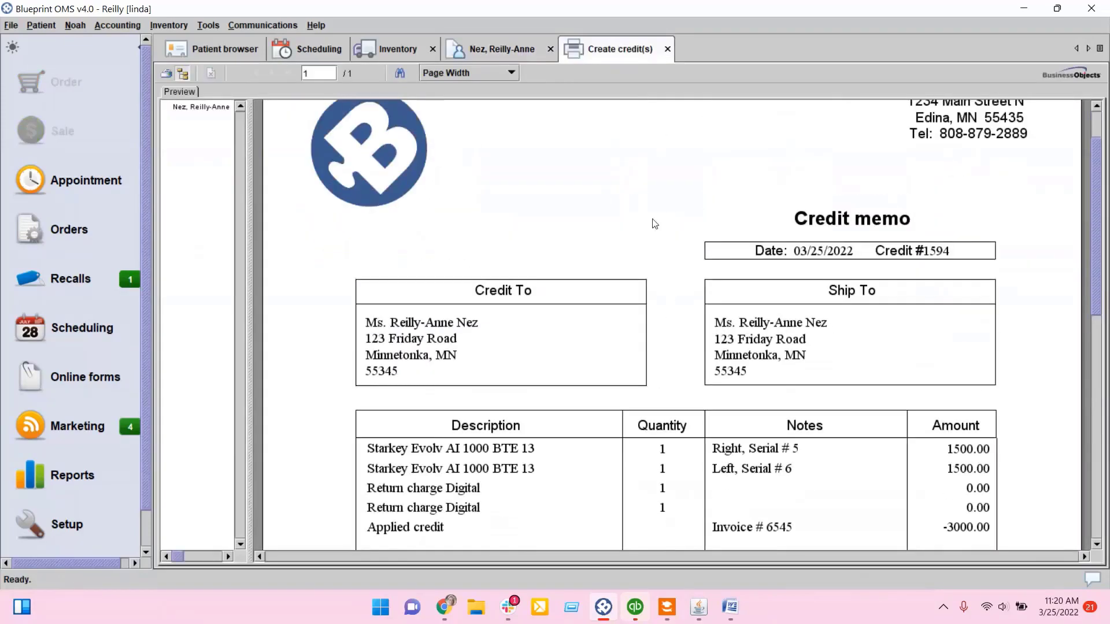
pyautogui.click(668, 49)
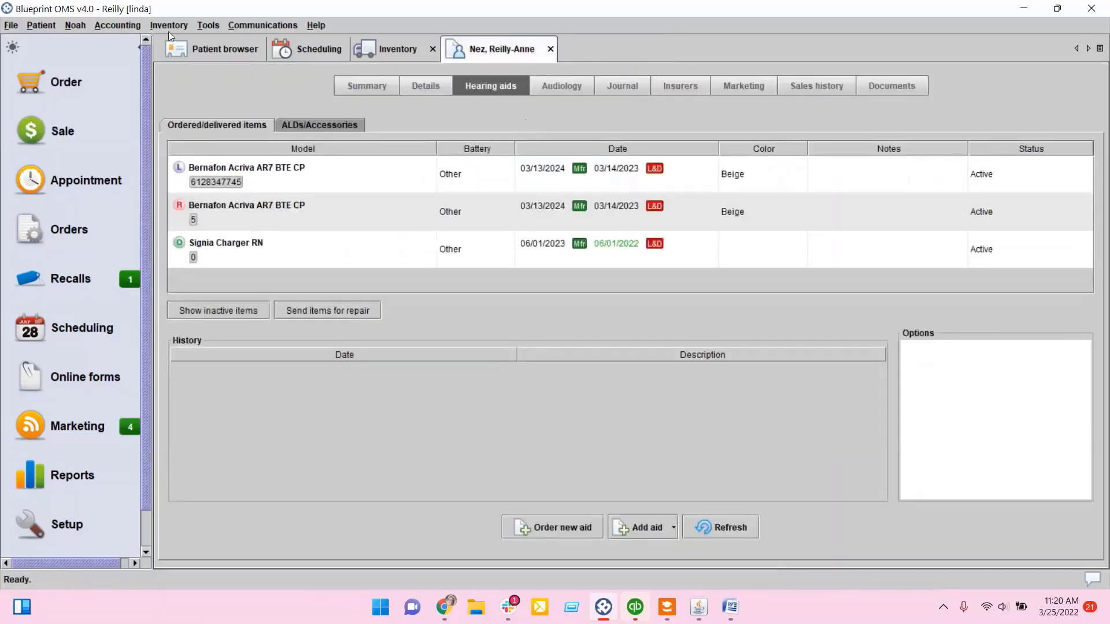
# Step: Search managed inventory for evol, inspect the Evolv AI aid's history, and close the inventory tab
pyautogui.click(432, 49)
pyautogui.click(168, 25)
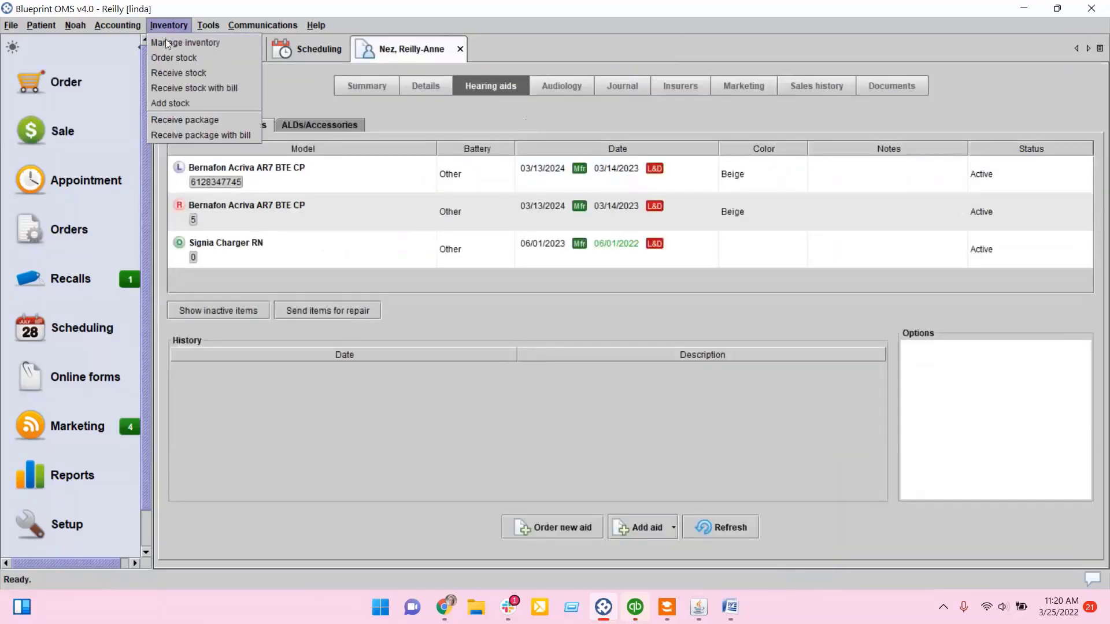
pyautogui.click(165, 41)
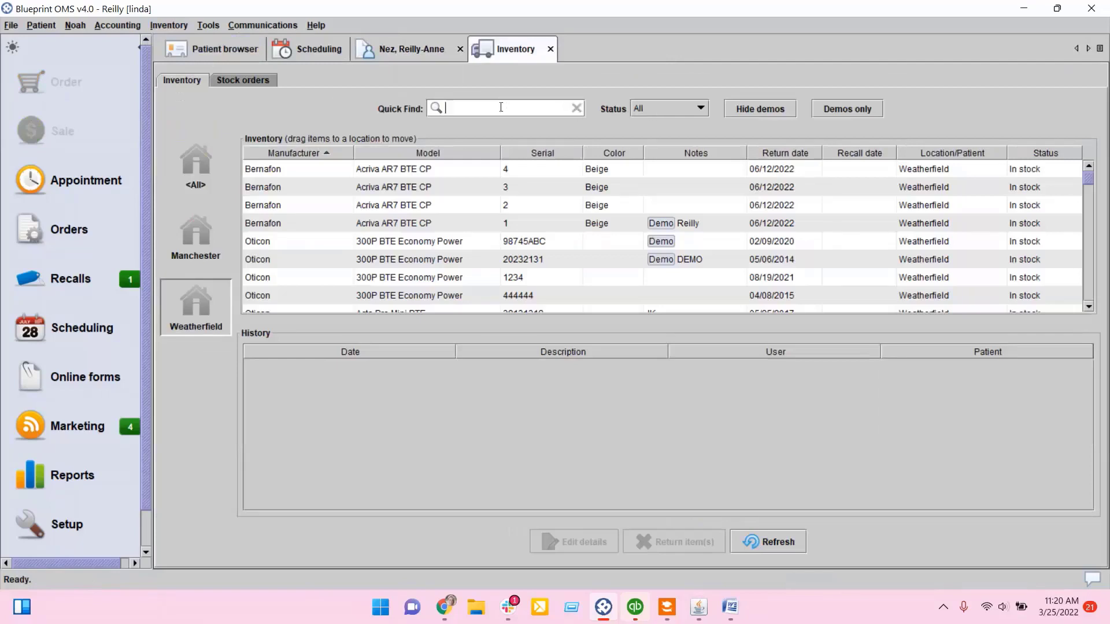
pyautogui.write('evol')
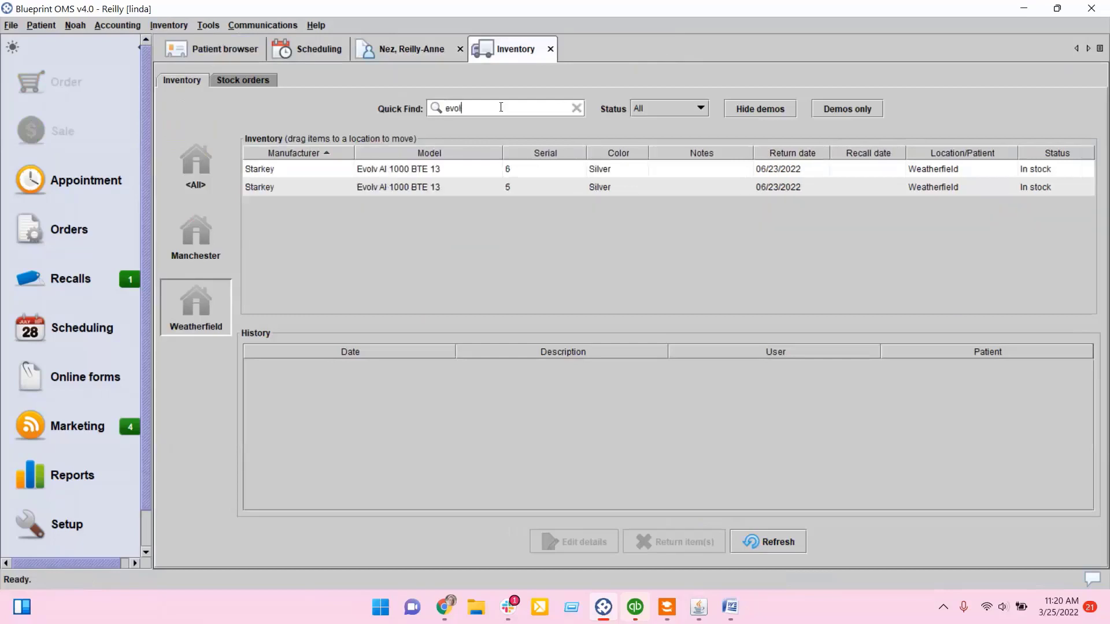
pyautogui.click(428, 170)
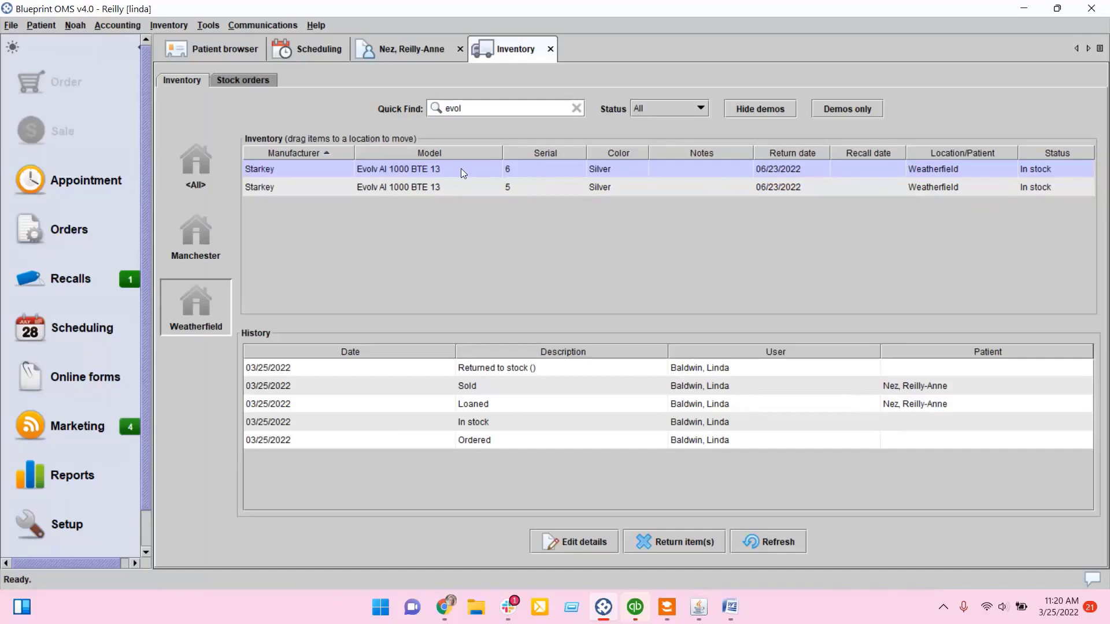
pyautogui.click(394, 54)
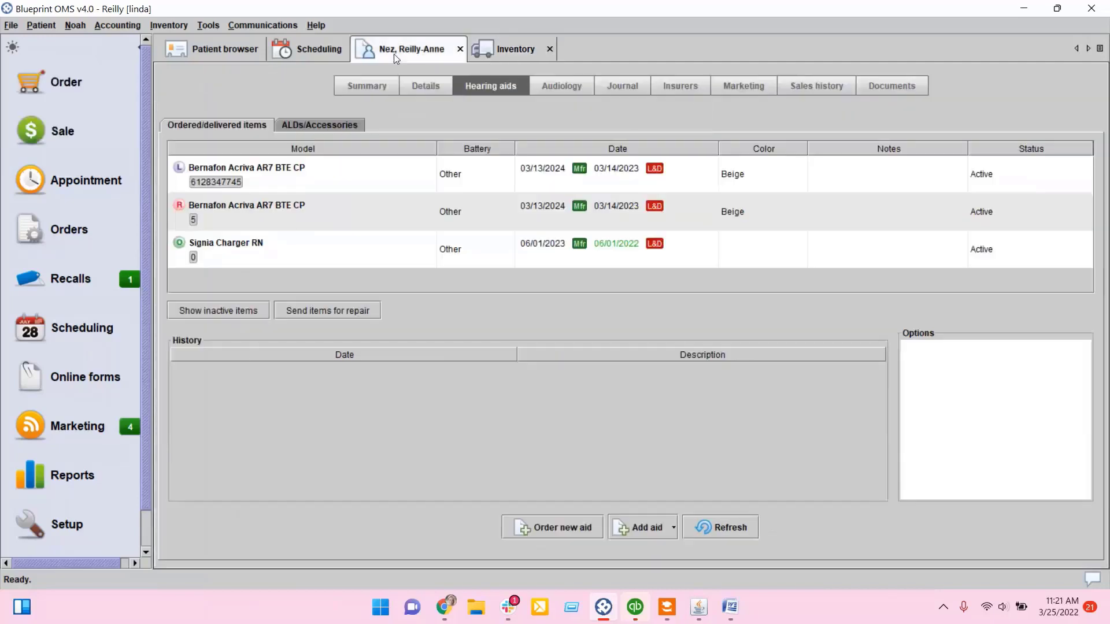
pyautogui.click(503, 50)
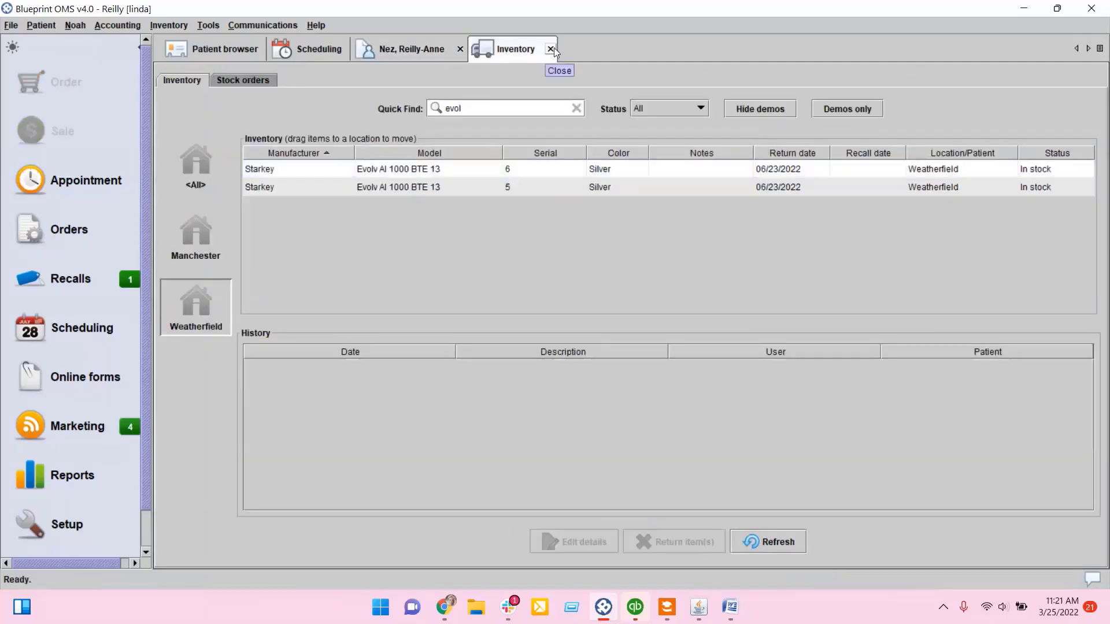
pyautogui.click(549, 48)
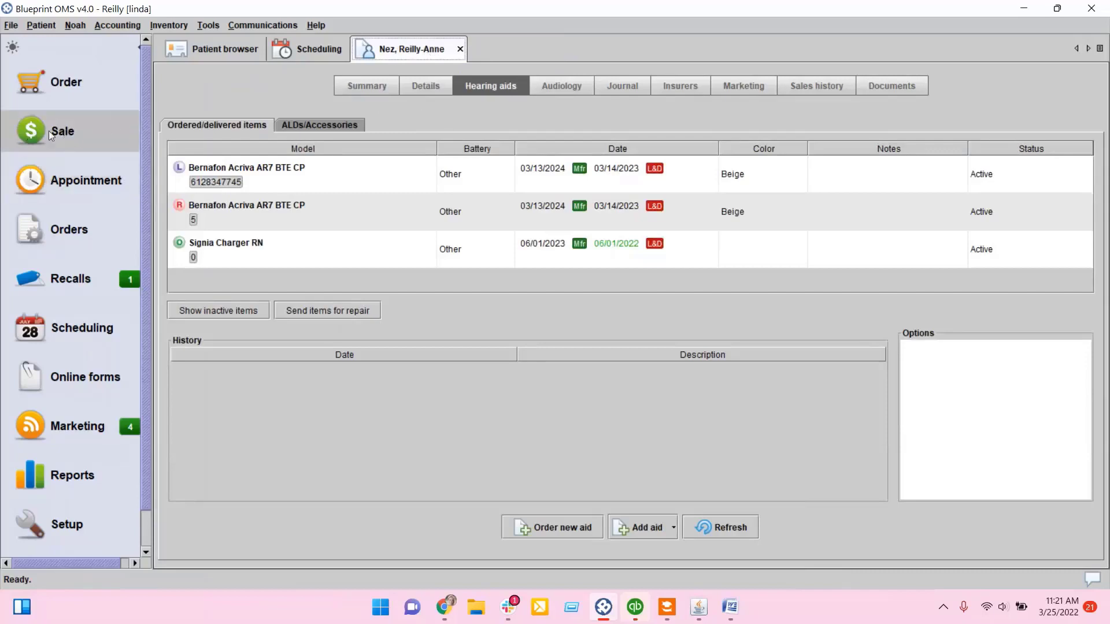
# Step: Start a new sale with Starkey Destiny 200 BTE serial 4 as left aid and serial 3 as right, accepting warranty dates
pyautogui.click(75, 128)
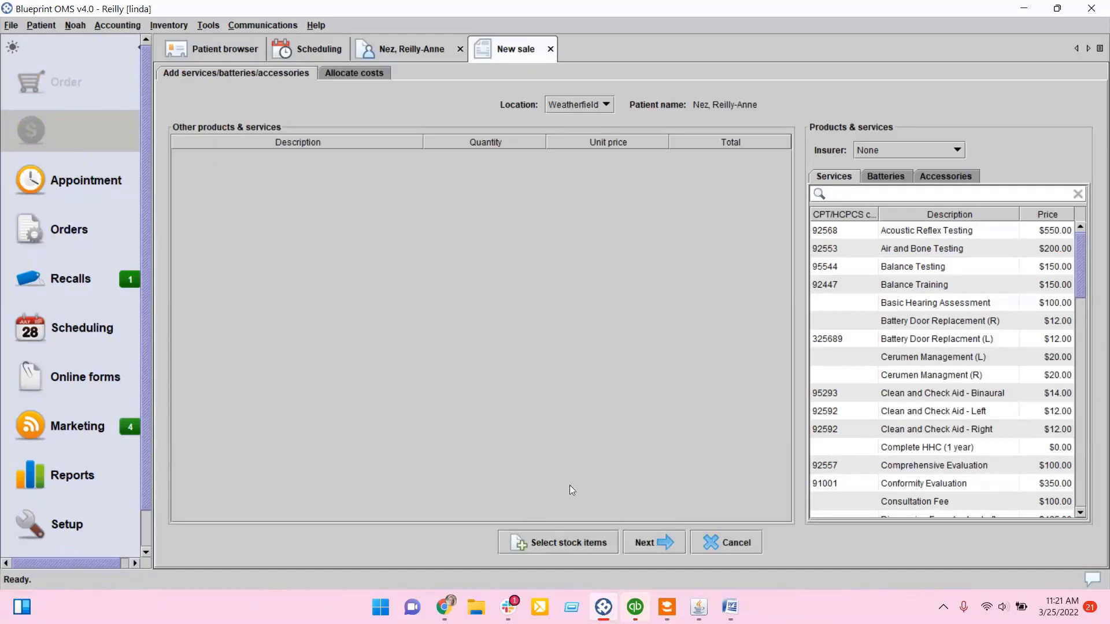
pyautogui.click(556, 542)
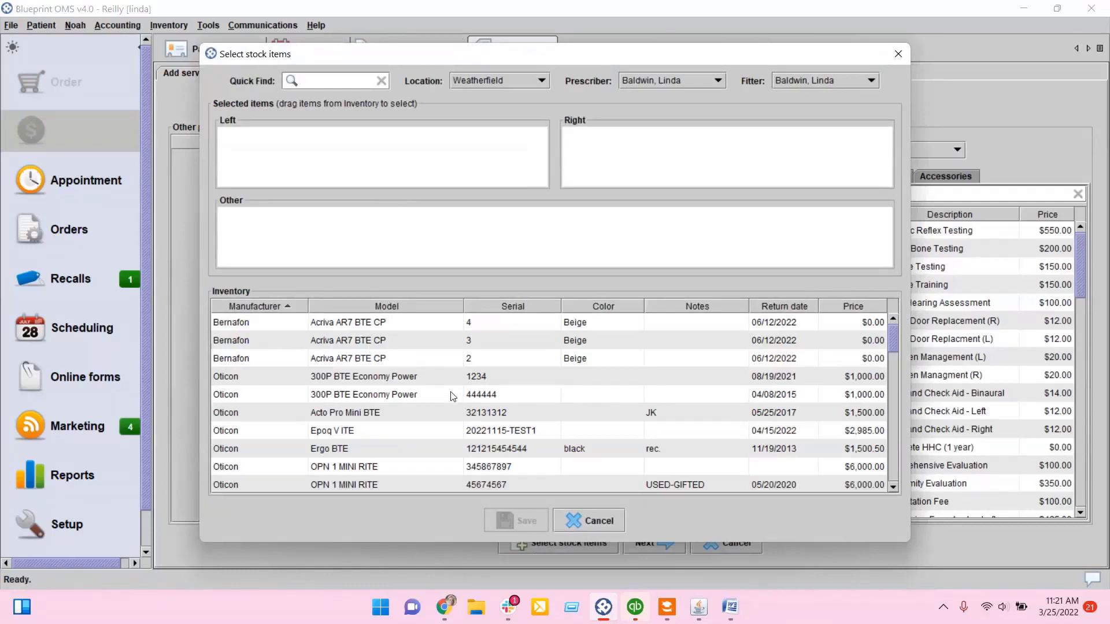
pyautogui.scroll(-15, 456, 395)
pyautogui.scroll(5, 419, 400)
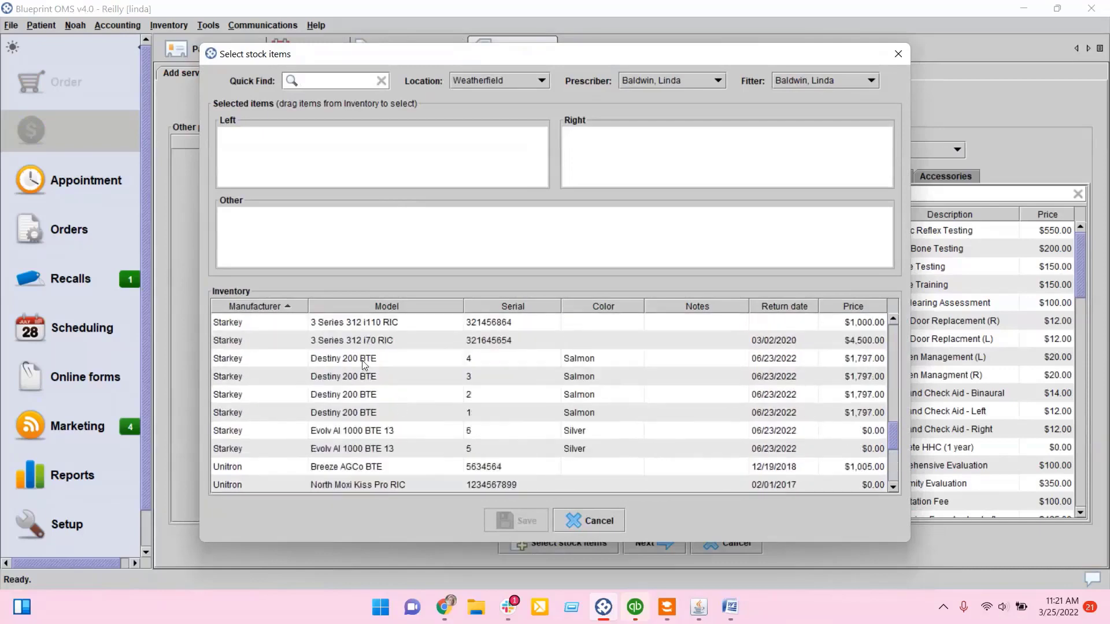
pyautogui.moveTo(364, 363); pyautogui.dragTo(336, 138)
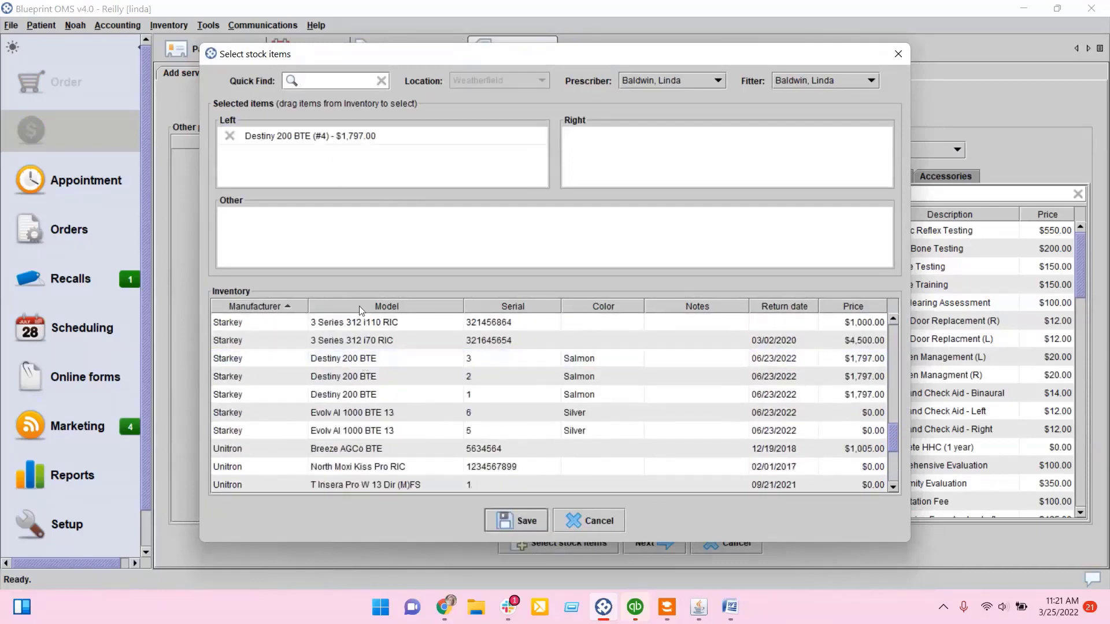
pyautogui.moveTo(364, 362); pyautogui.dragTo(647, 155)
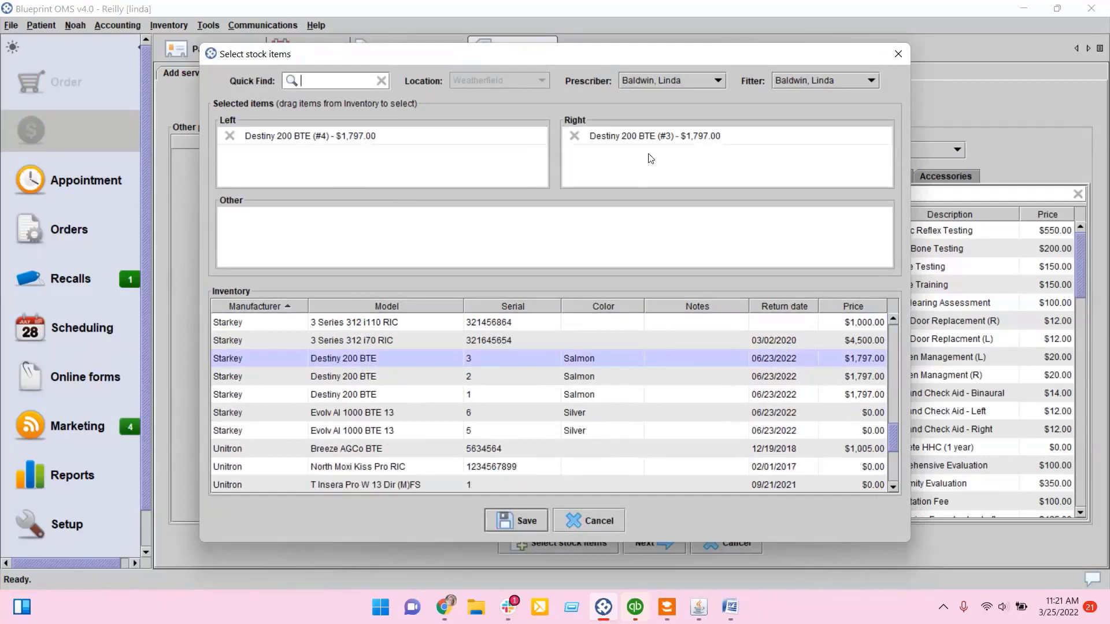
pyautogui.click(525, 520)
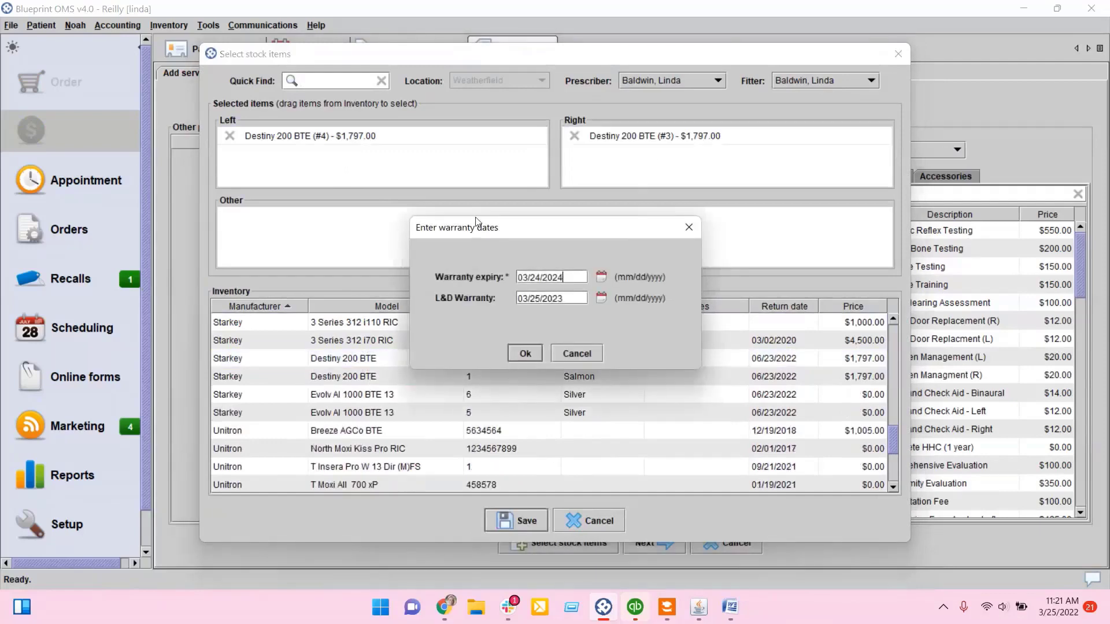
pyautogui.click(525, 353)
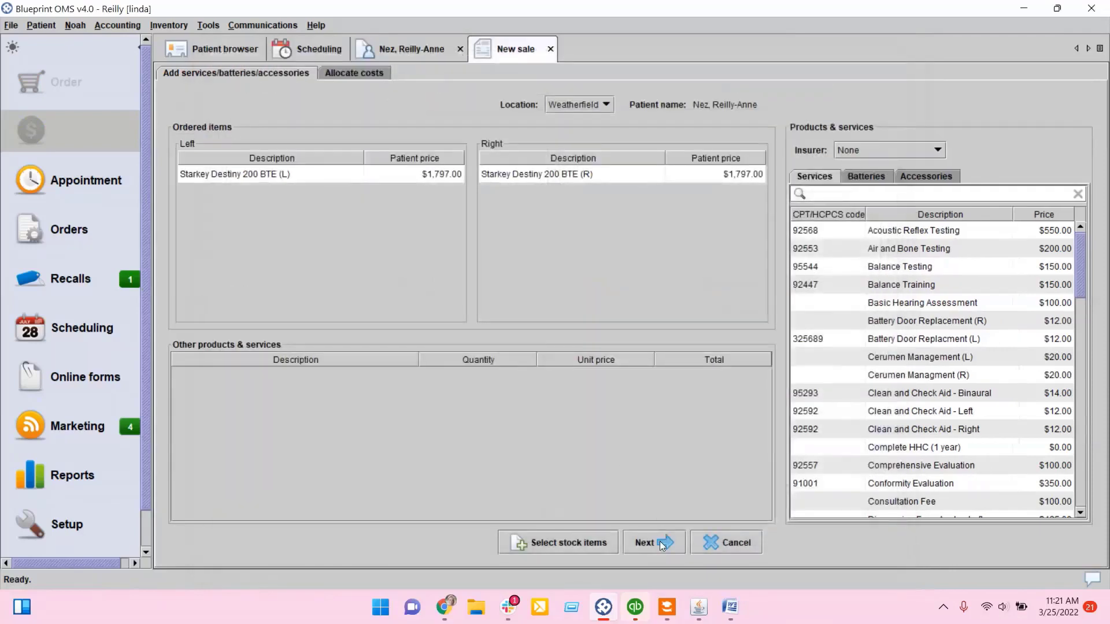
# Step: Complete the sale of the Destiny 200 BTE aids, then review and close the invoice
pyautogui.click(660, 541)
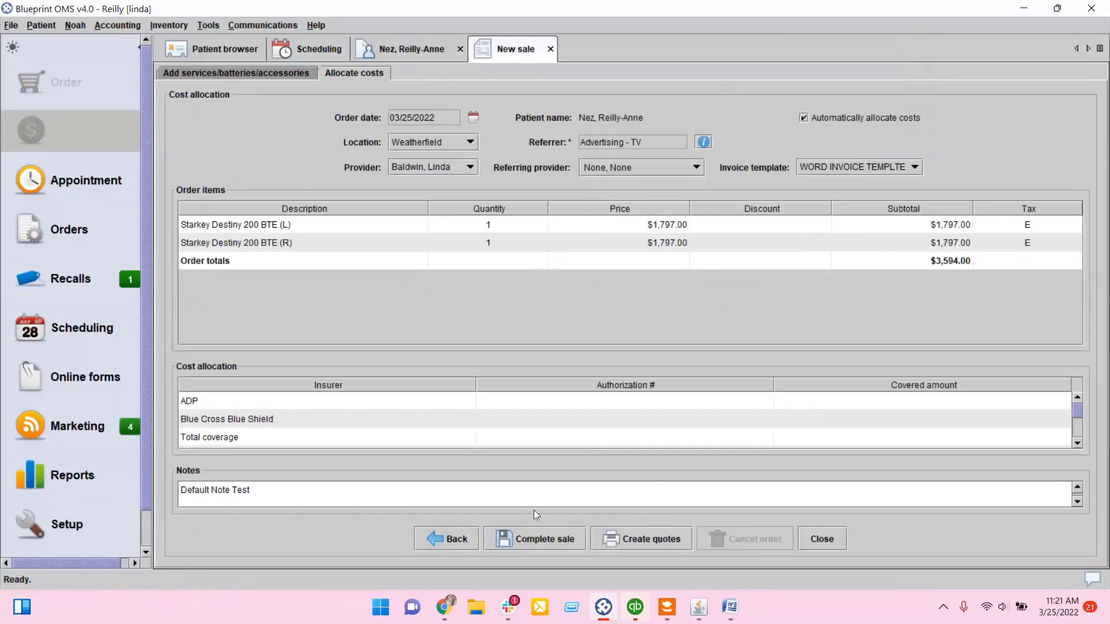
pyautogui.click(543, 539)
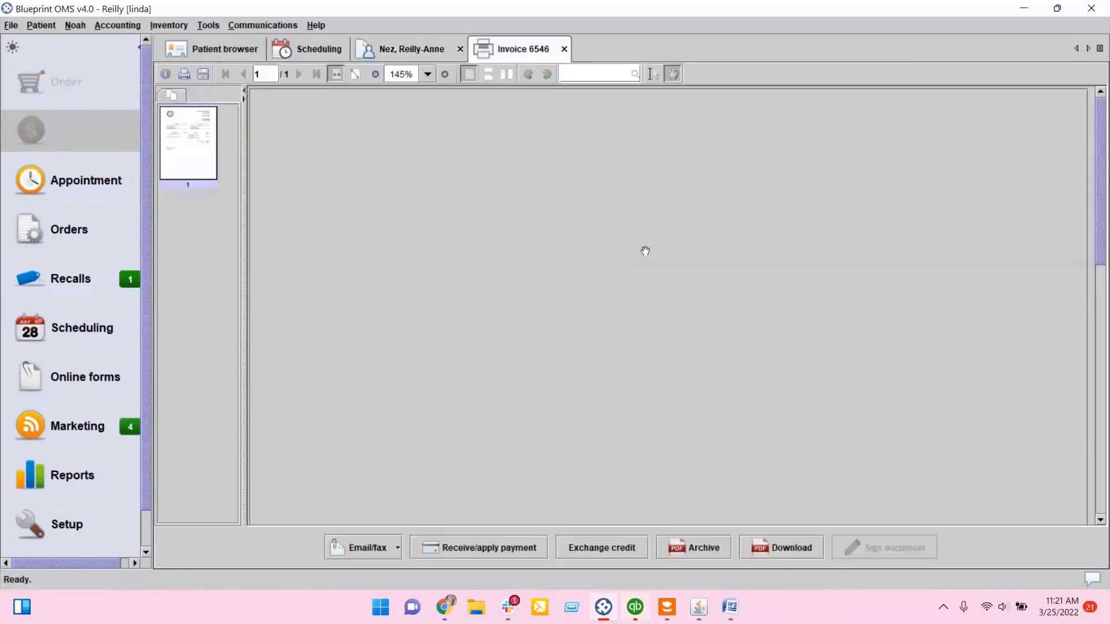
pyautogui.scroll(-5, 645, 251)
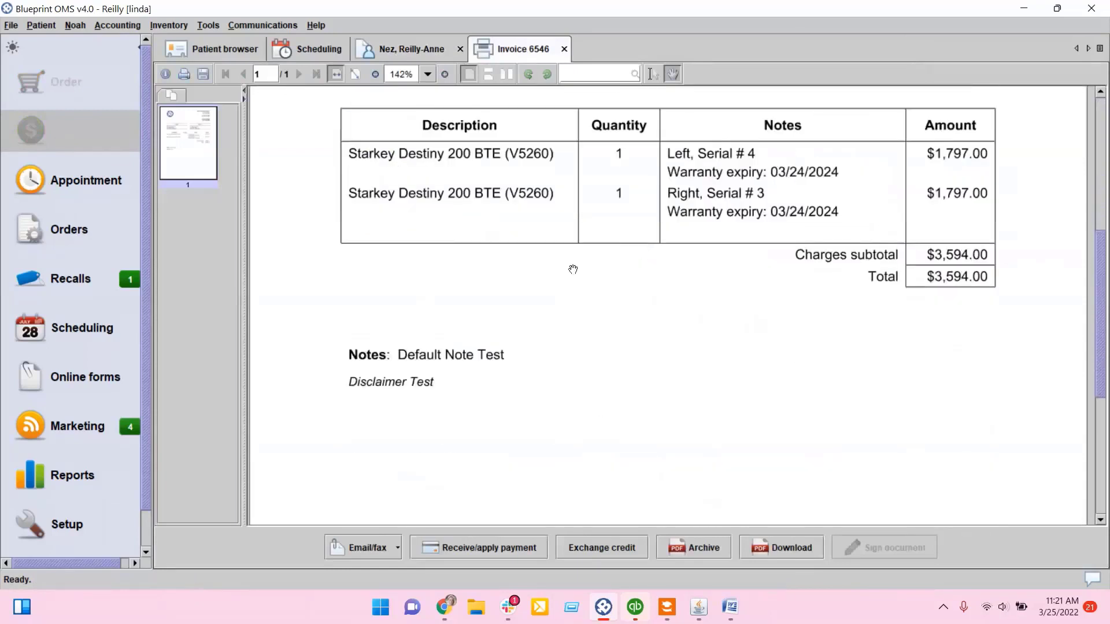
pyautogui.click(564, 50)
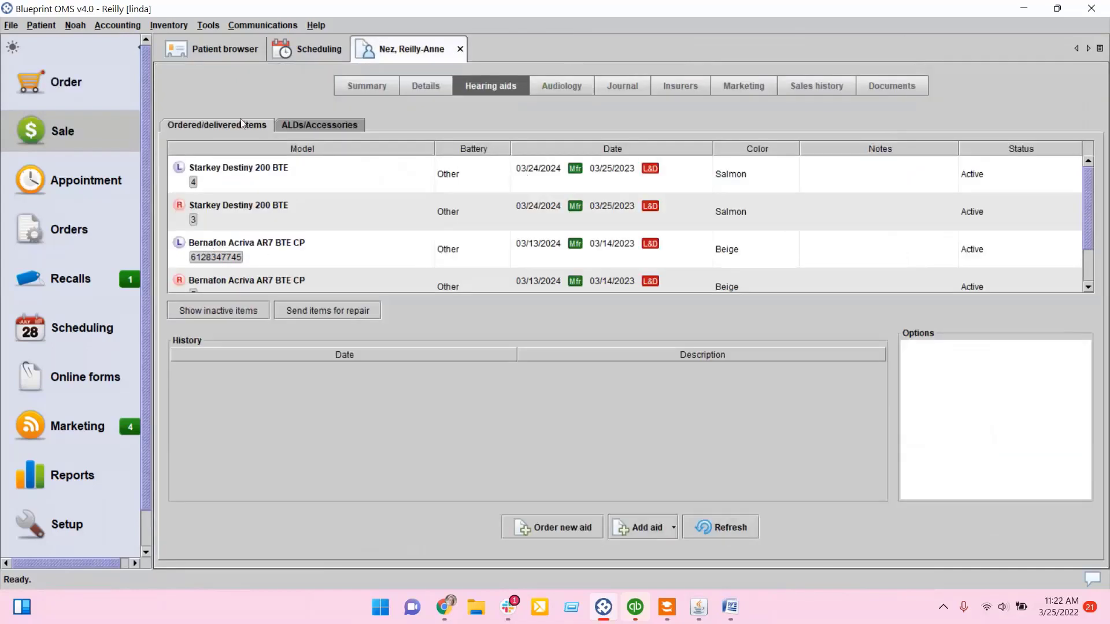
# Step: Open inventory management
pyautogui.click(117, 25)
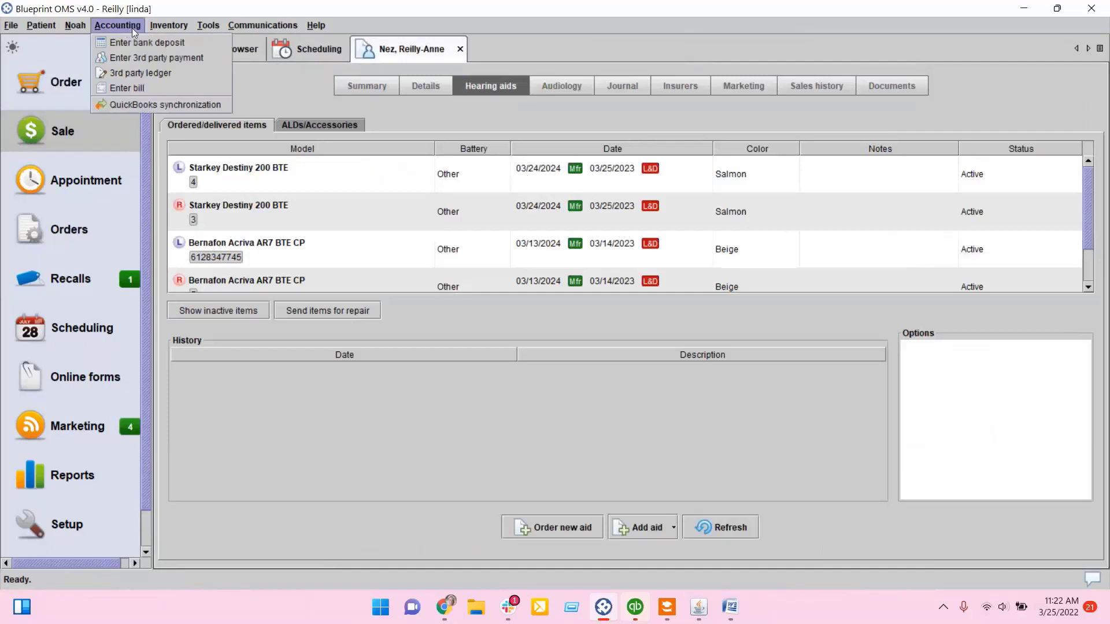
pyautogui.click(177, 42)
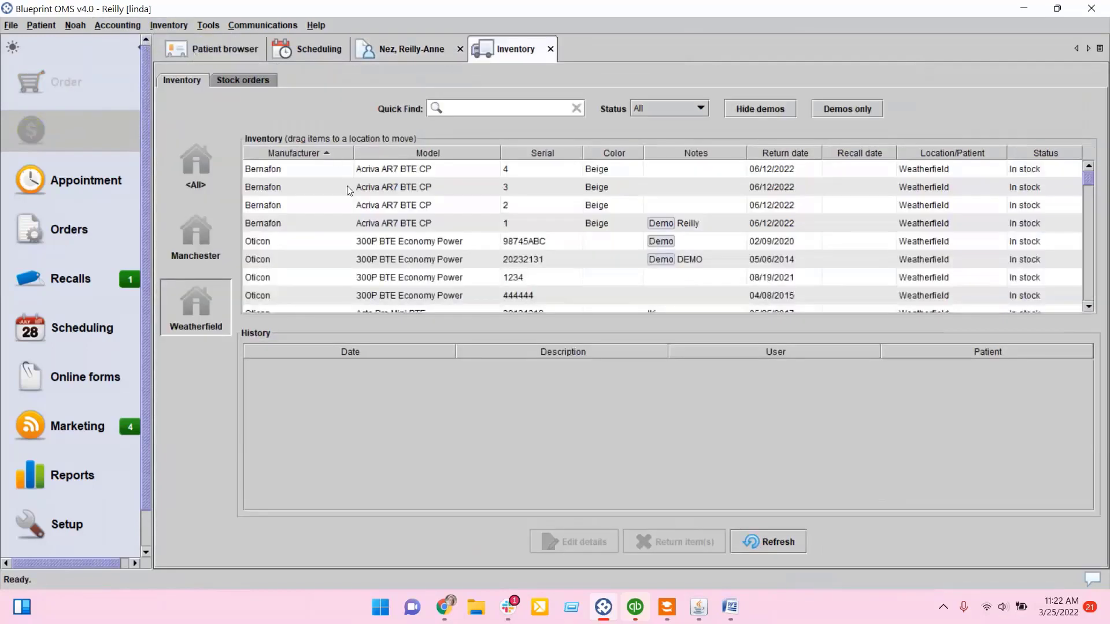
# Step: Send the Bernafon Acriva AR7 BTE CP serial 4 for repair, leaving the move notes blank
pyautogui.click(341, 164)
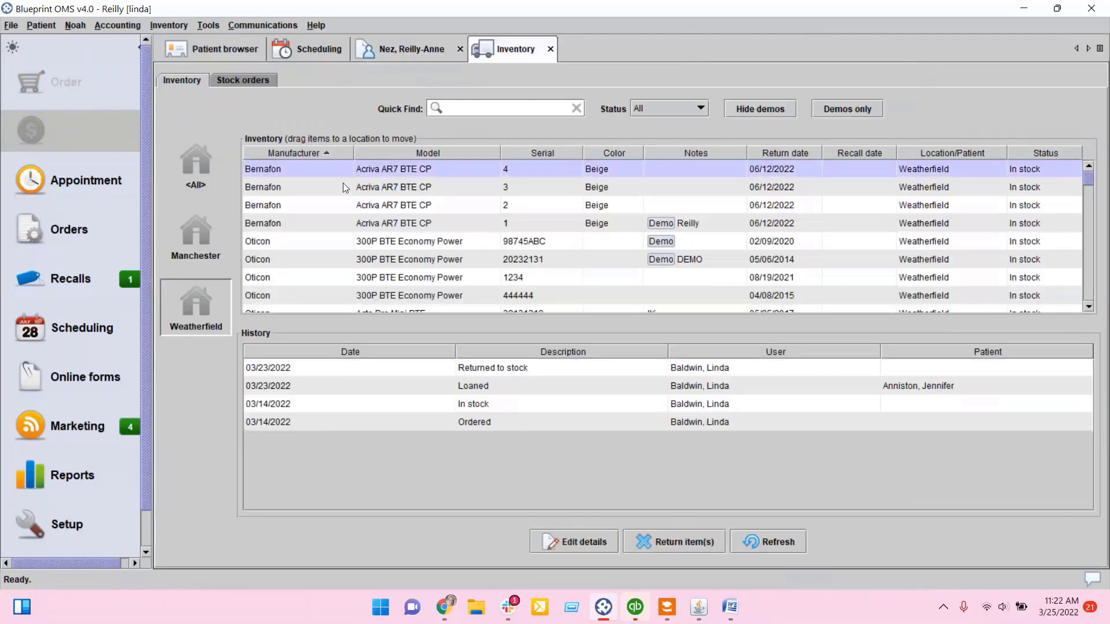
pyautogui.click(342, 183)
pyautogui.click(342, 168)
pyautogui.rightClick(341, 168)
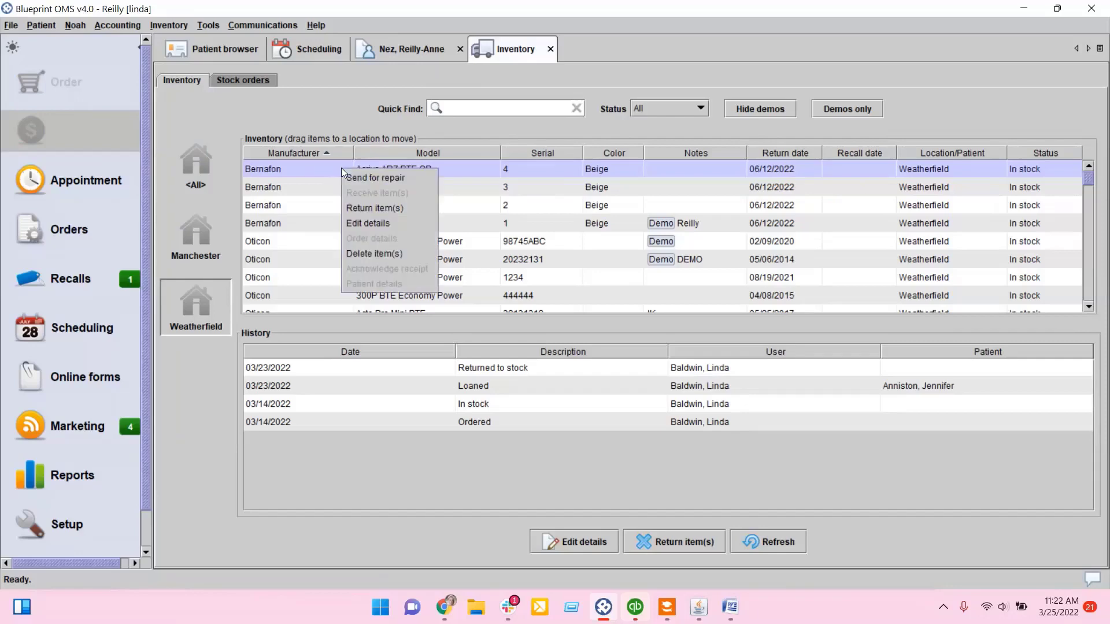
pyautogui.click(346, 178)
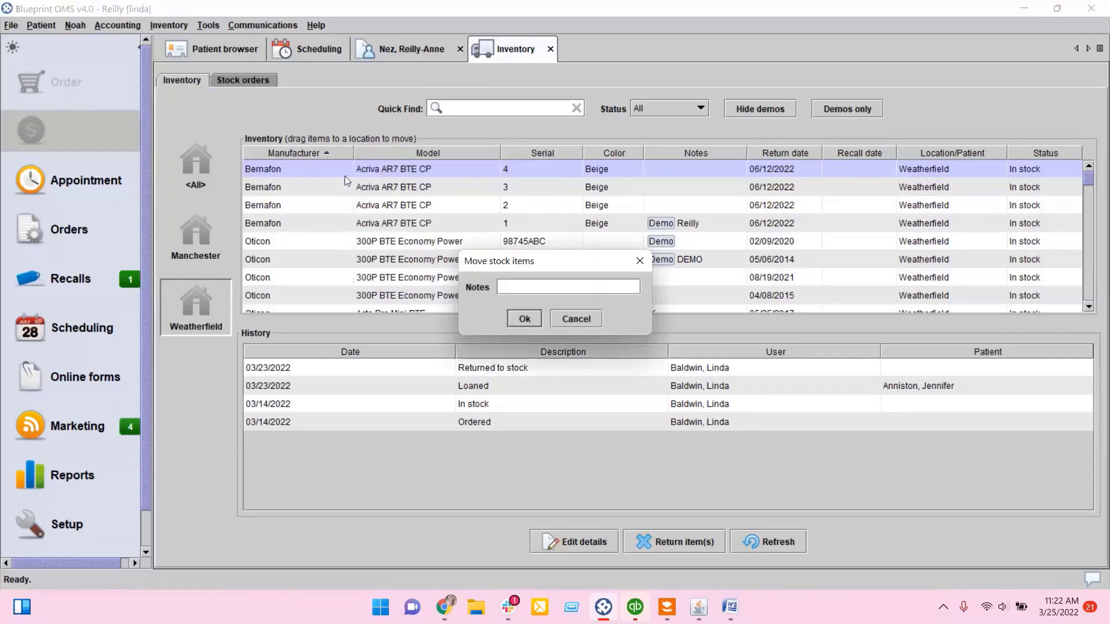
pyautogui.click(524, 317)
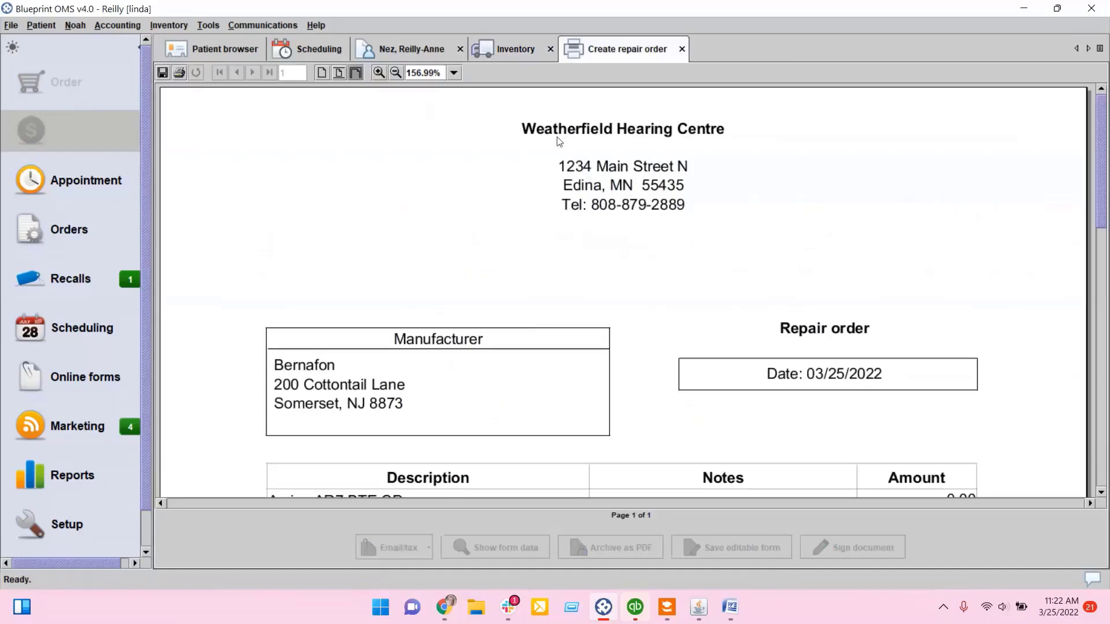
# Step: Review the generated repair order for Bernafon and close it
pyautogui.scroll(-5, 528, 252)
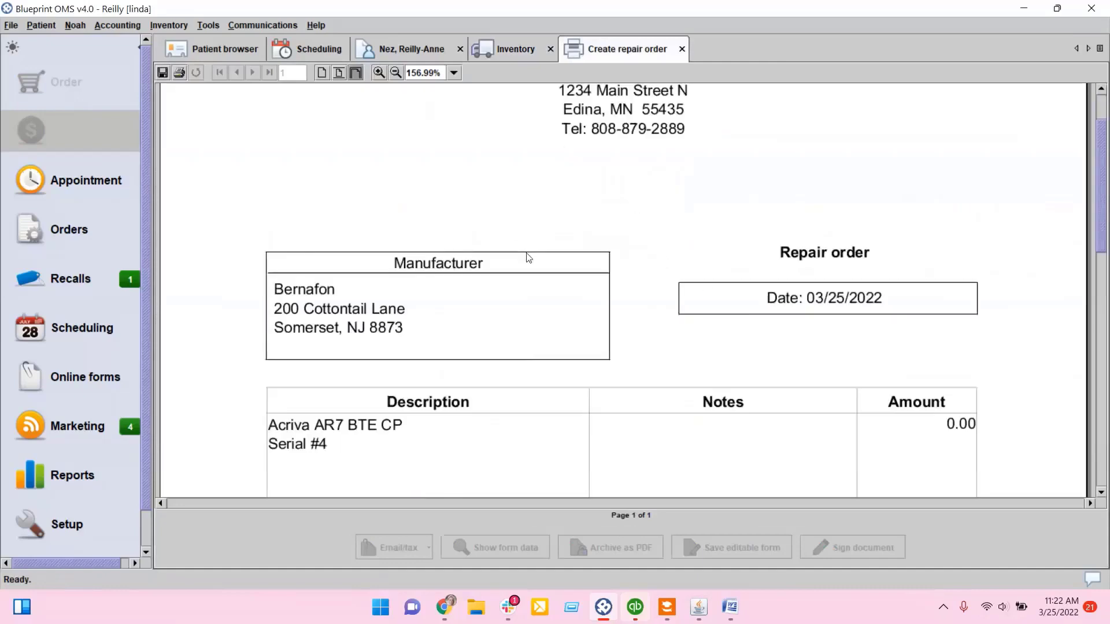
pyautogui.scroll(2, 528, 257)
pyautogui.scroll(3, 523, 257)
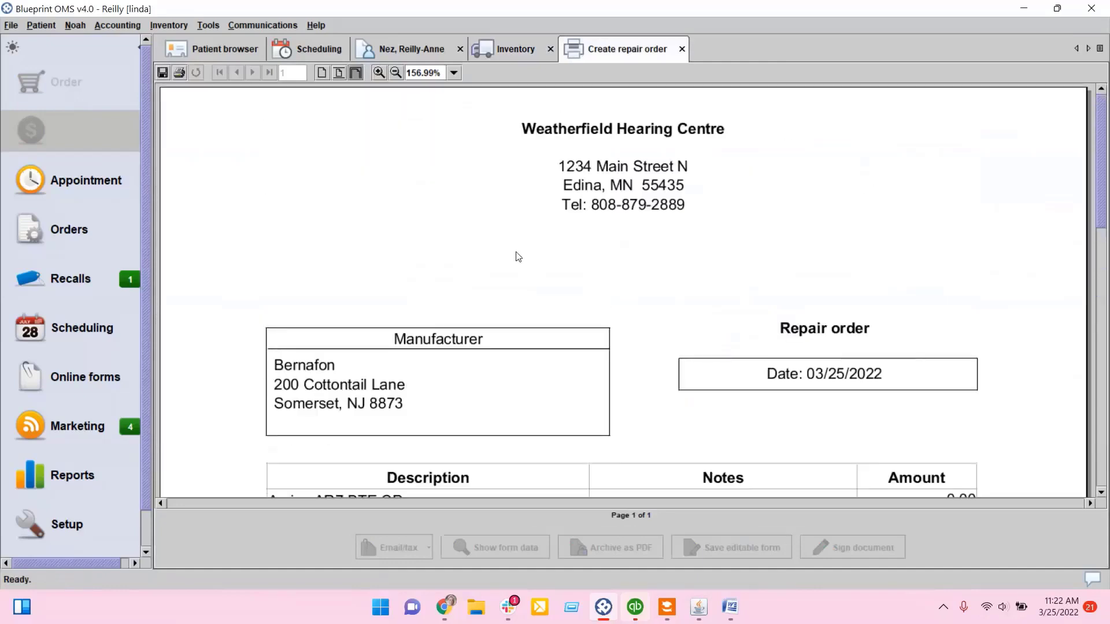
pyautogui.click(682, 49)
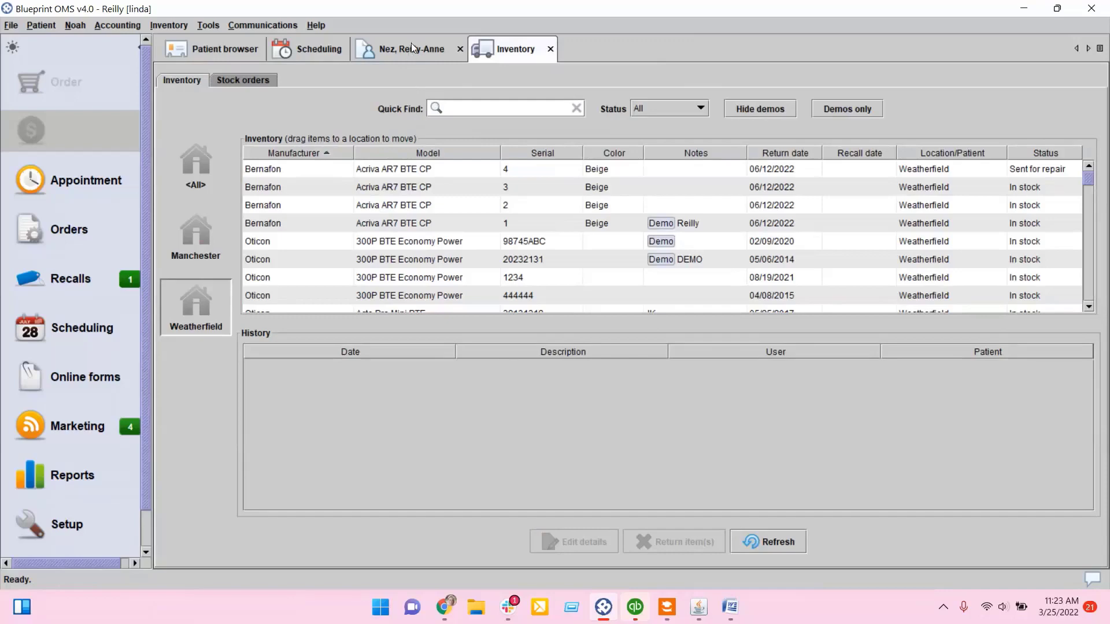
# Step: Start receiving stock for the Phonak Ambra M H2O BTE purchase order 6118 and proceed to item details
pyautogui.click(238, 79)
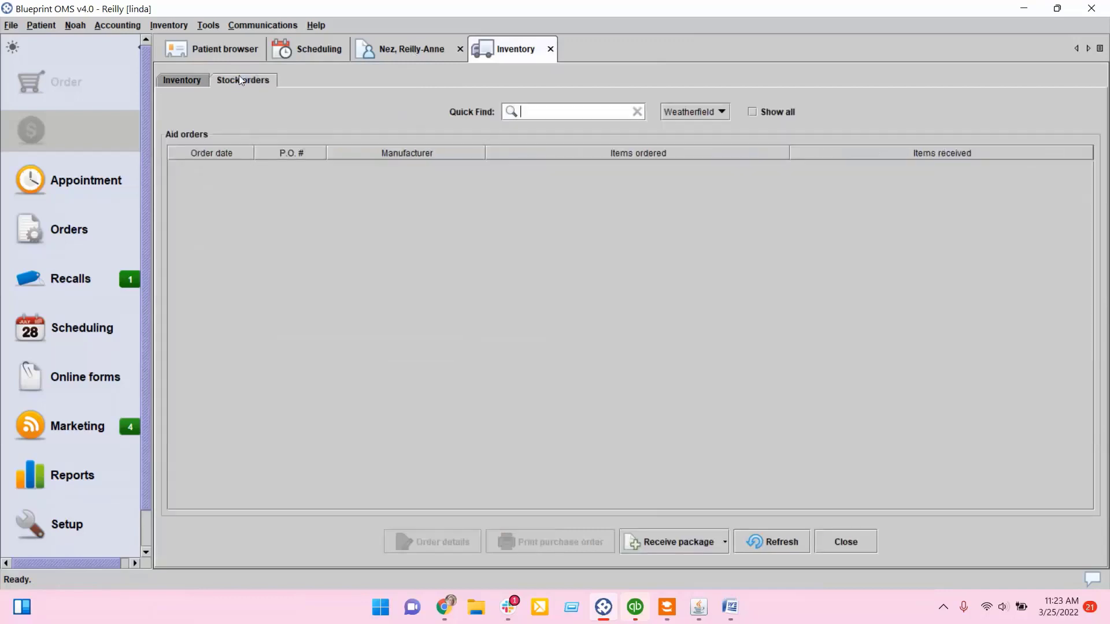
pyautogui.click(397, 172)
pyautogui.click(370, 187)
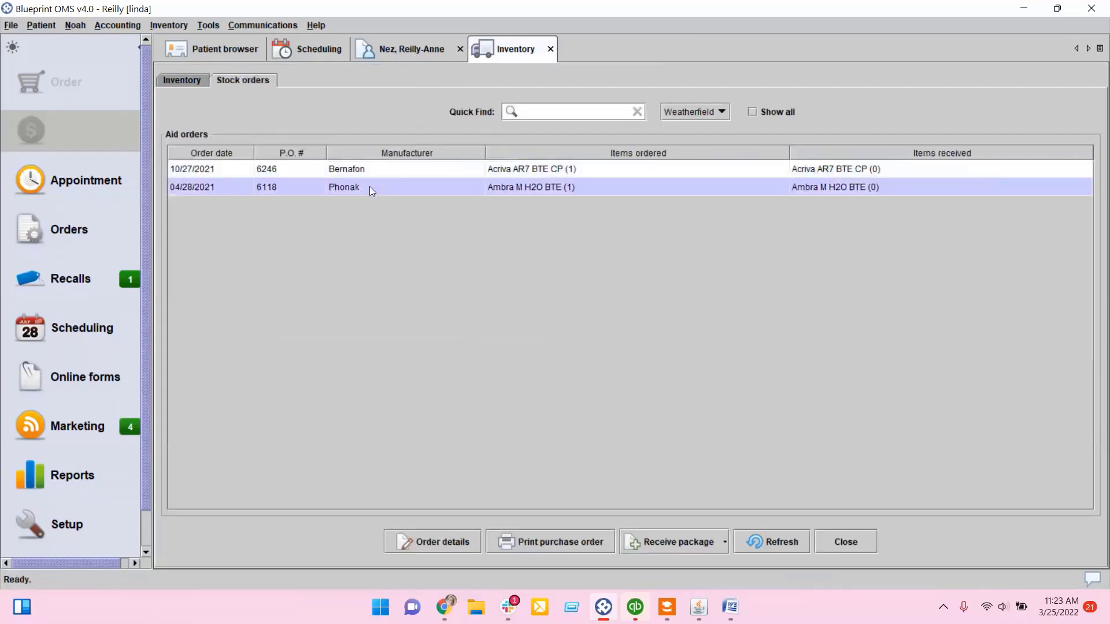
pyautogui.rightClick(409, 188)
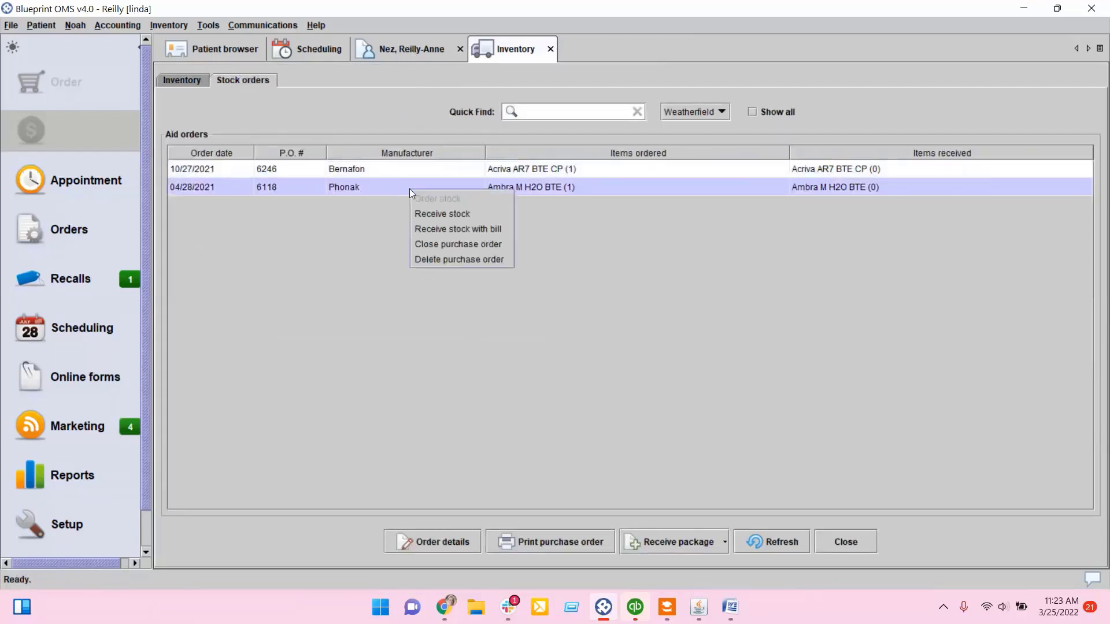
pyautogui.click(429, 213)
pyautogui.click(1015, 183)
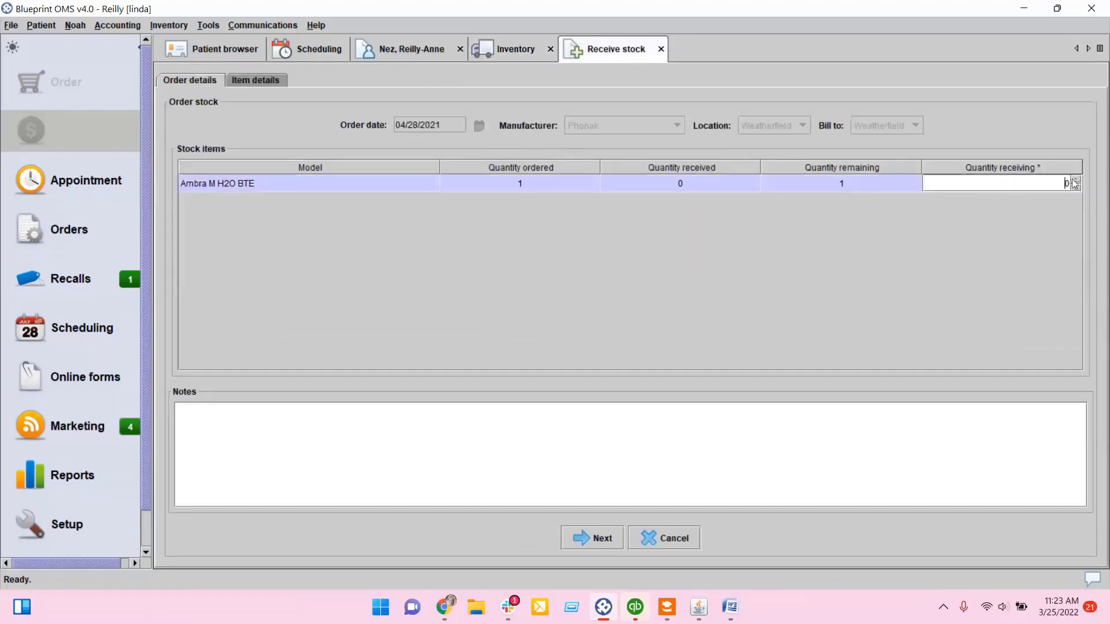
pyautogui.click(1074, 181)
pyautogui.click(598, 538)
pyautogui.click(455, 206)
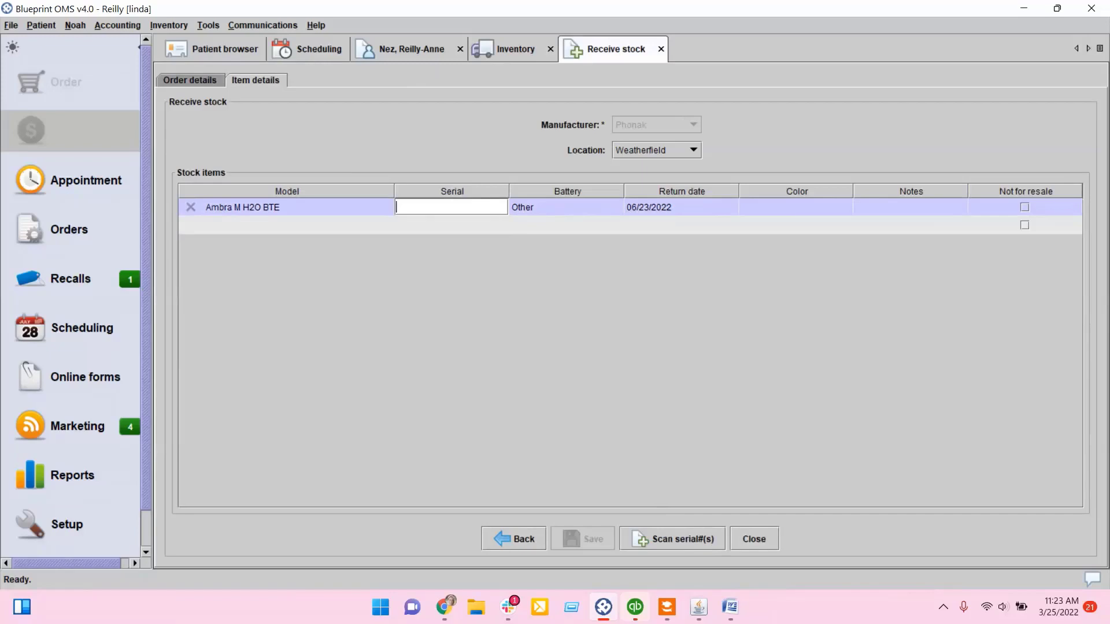
# Step: Open the serial scan dialog, cancel it, and close the receive stock tab without saving
pyautogui.hotkey('alt', 'Tab')
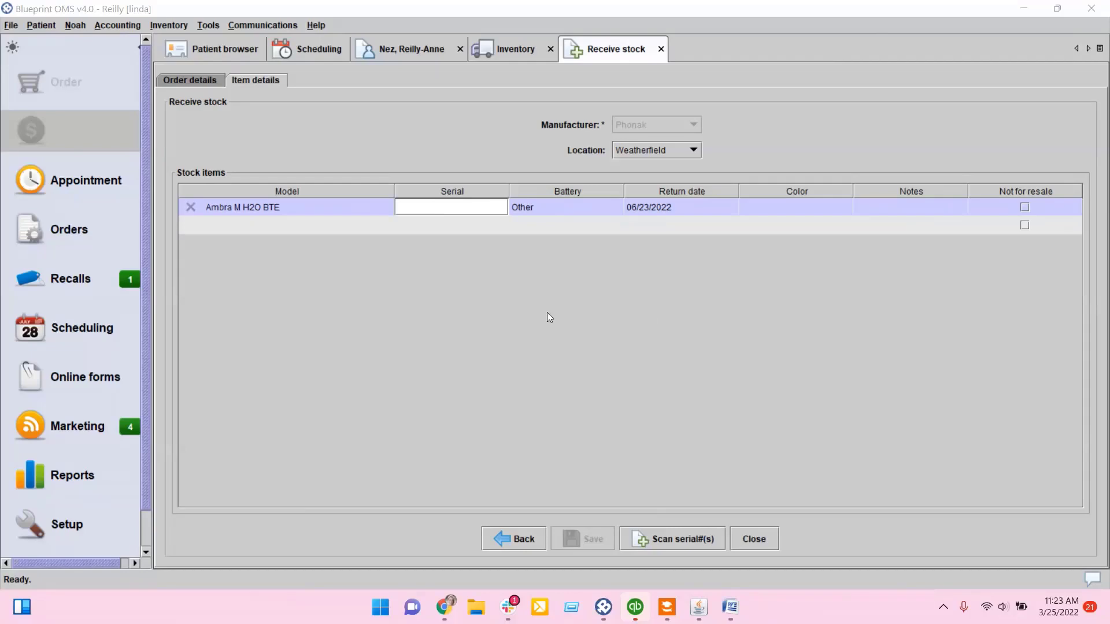
pyautogui.click(488, 206)
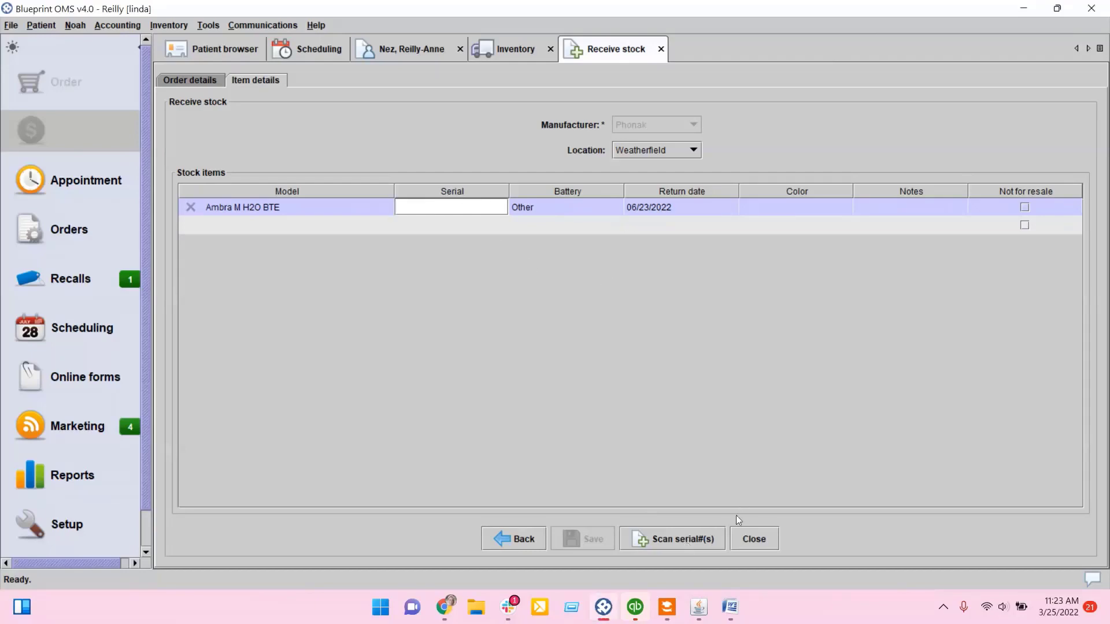
pyautogui.click(686, 542)
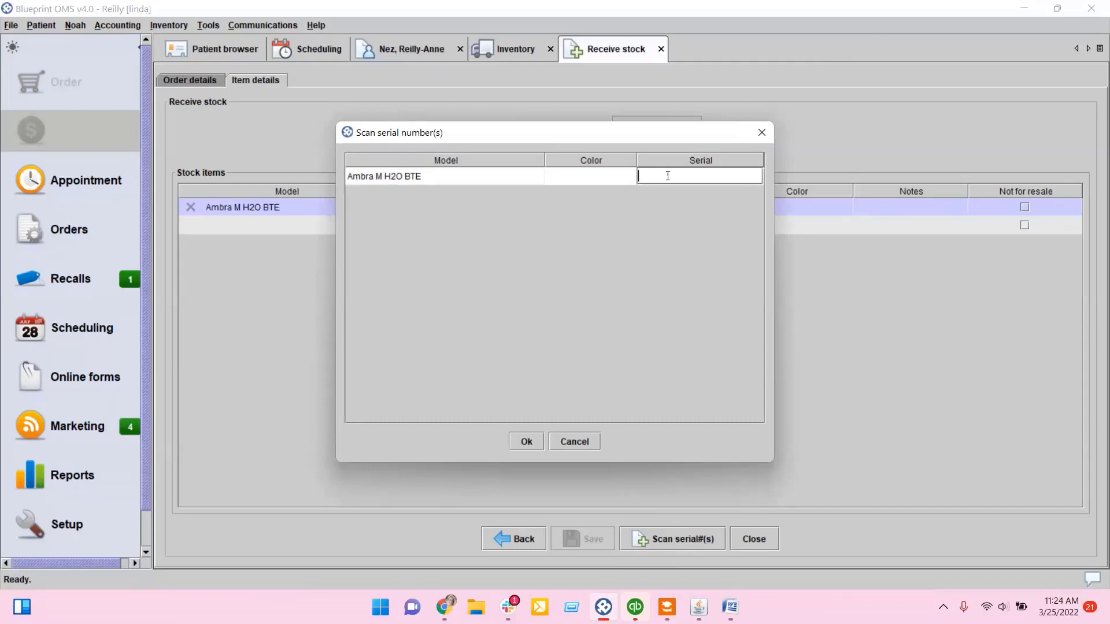
pyautogui.click(576, 442)
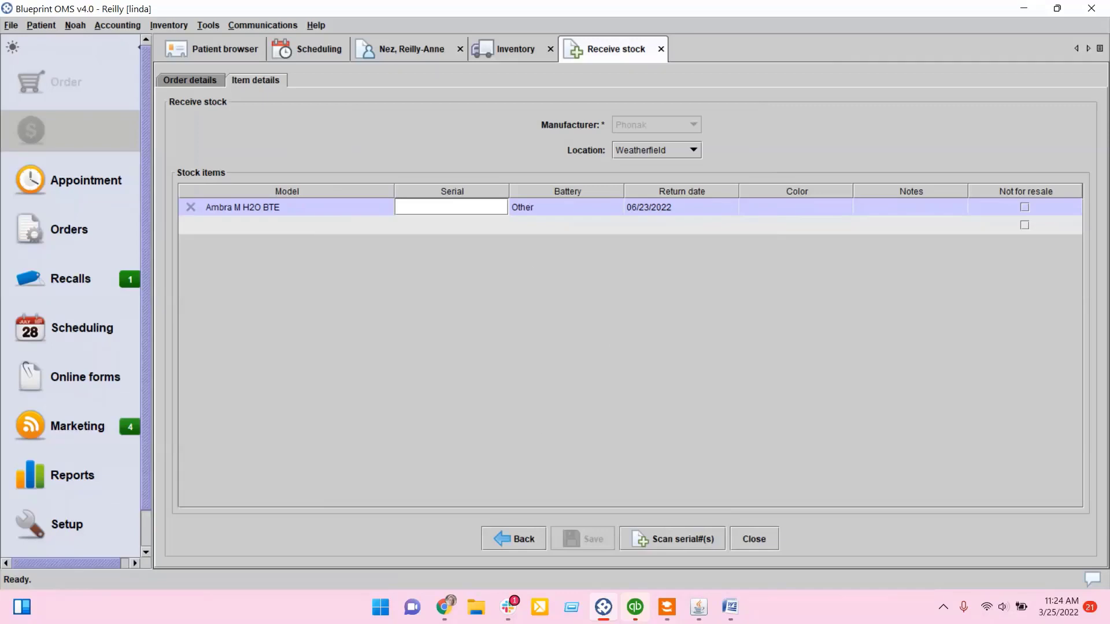
pyautogui.hotkey('alt', 'Tab')
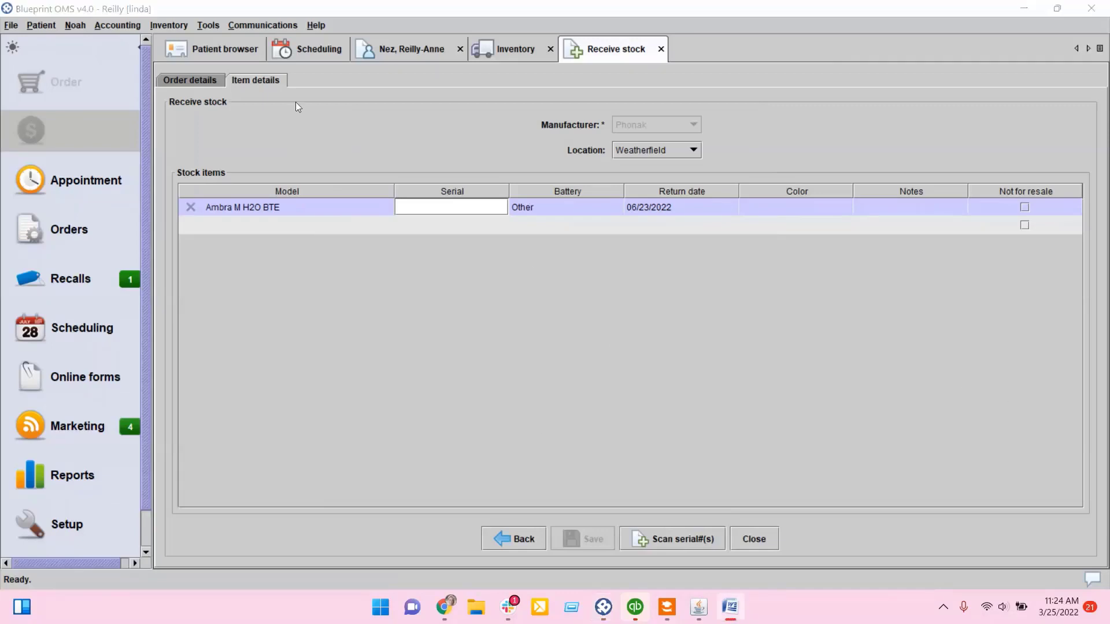
pyautogui.click(660, 48)
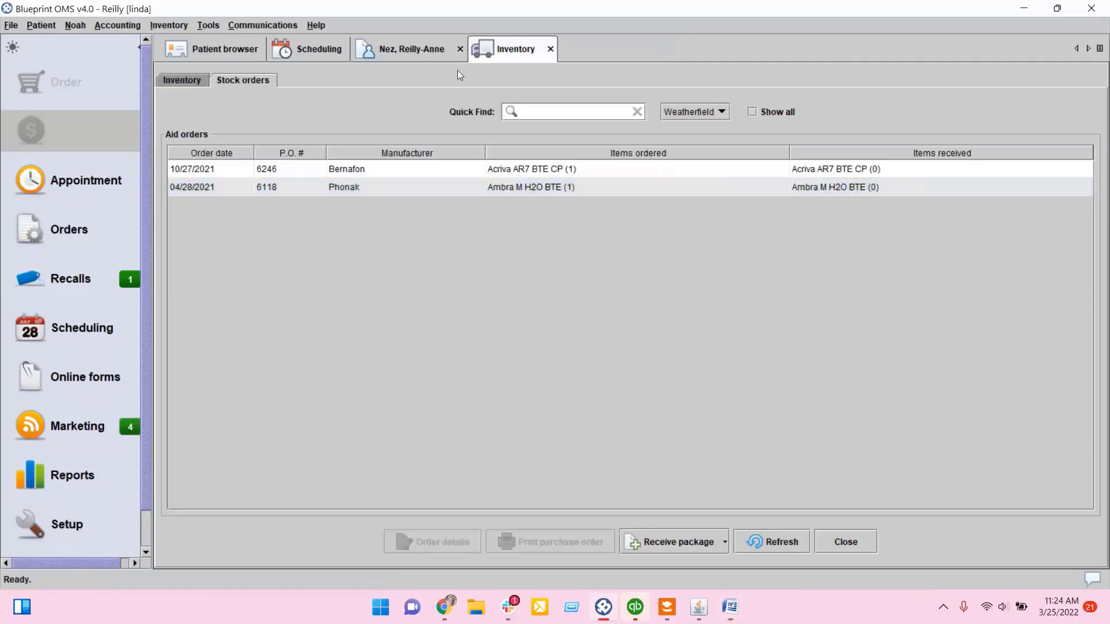
# Step: Try to move the Acriva AR7 BTE CP serial 4 to the Manchester location
pyautogui.click(201, 83)
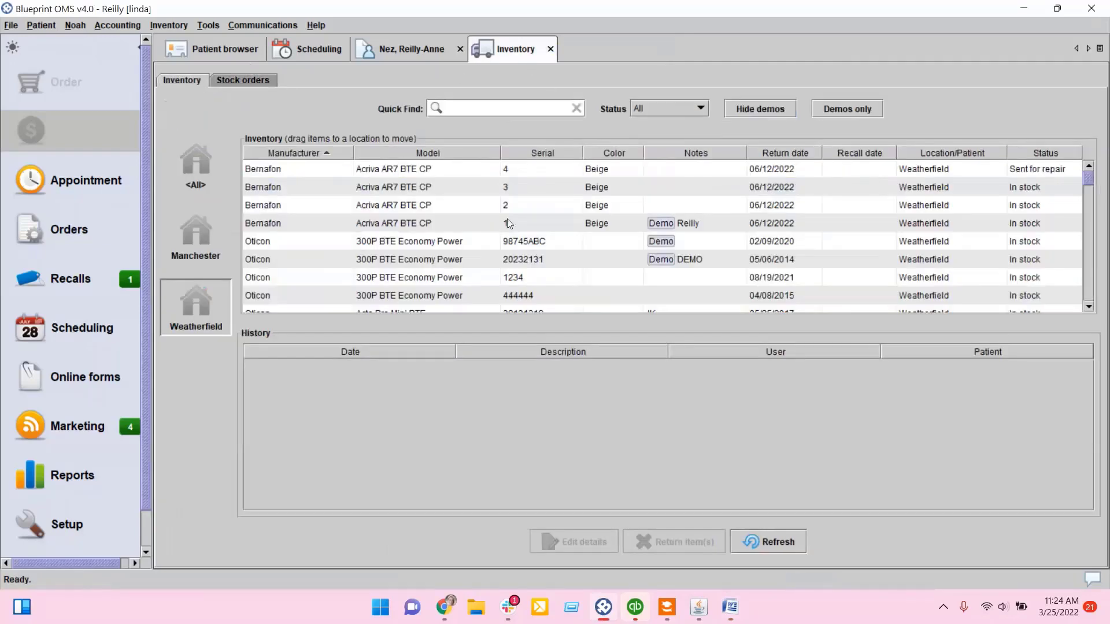
pyautogui.click(311, 169)
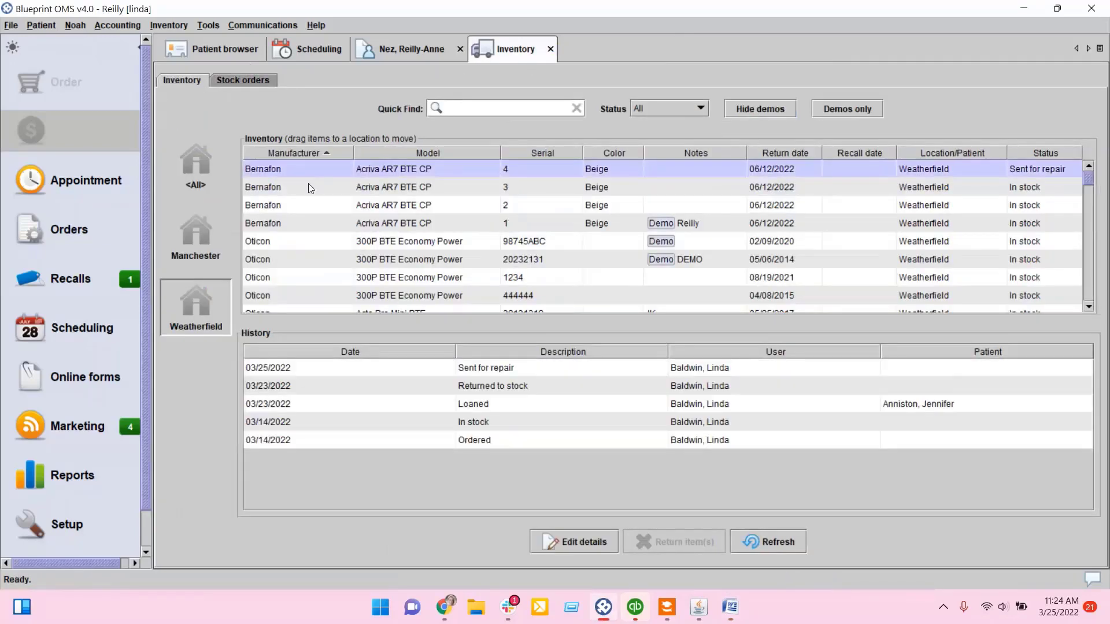
pyautogui.click(307, 185)
pyautogui.click(311, 169)
pyautogui.moveTo(418, 169); pyautogui.dragTo(193, 234)
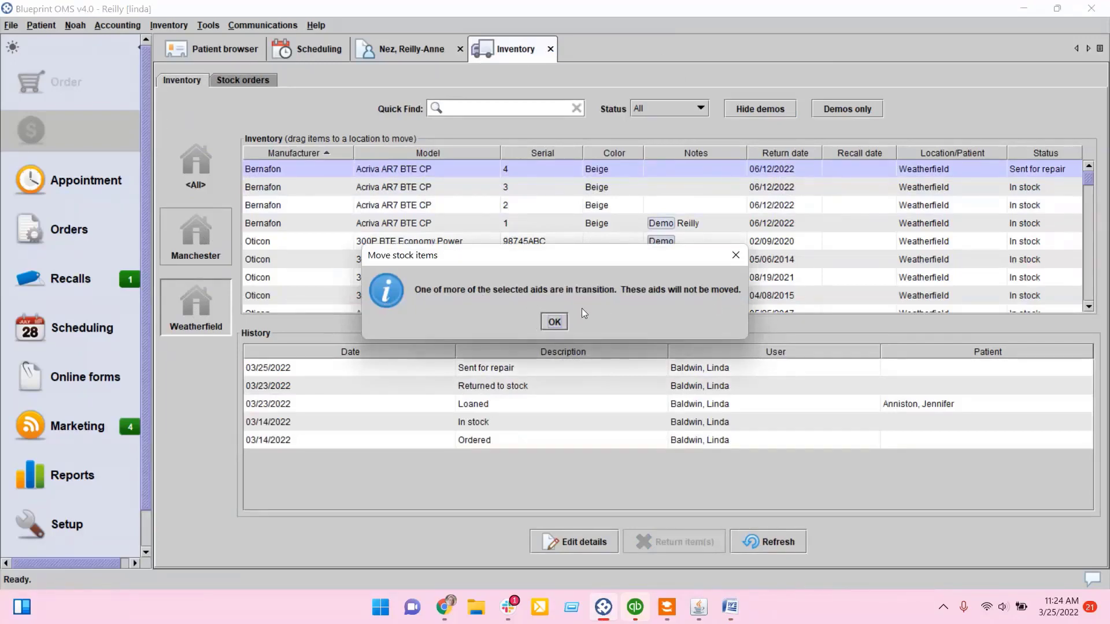
pyautogui.click(555, 324)
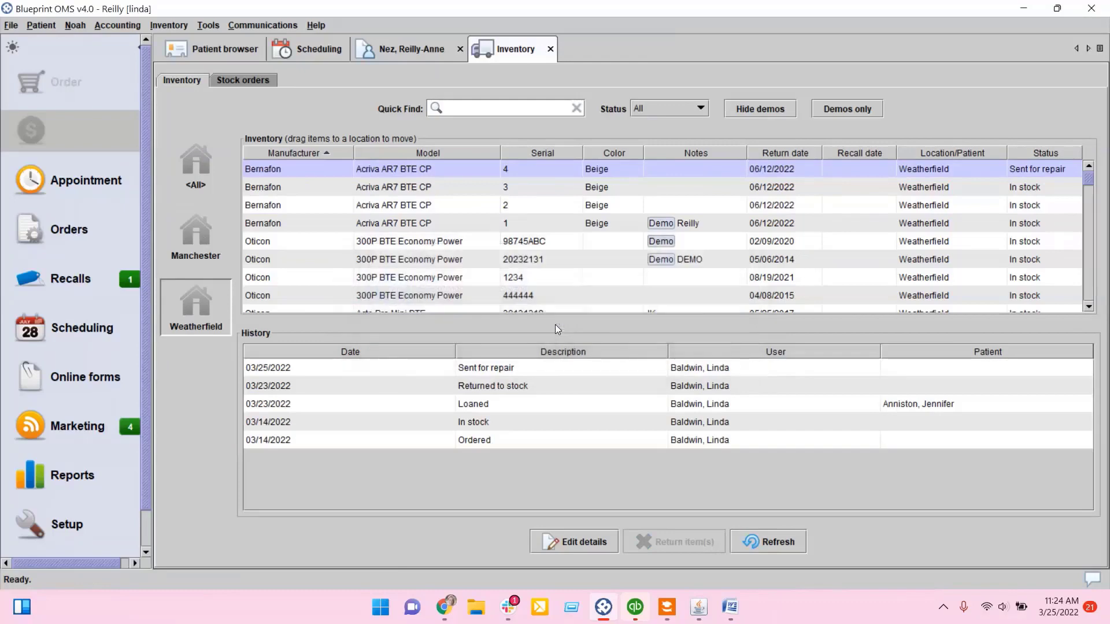
# Step: Move the Acriva AR7 BTE CP serial 3 to the Manchester location without notes
pyautogui.click(420, 188)
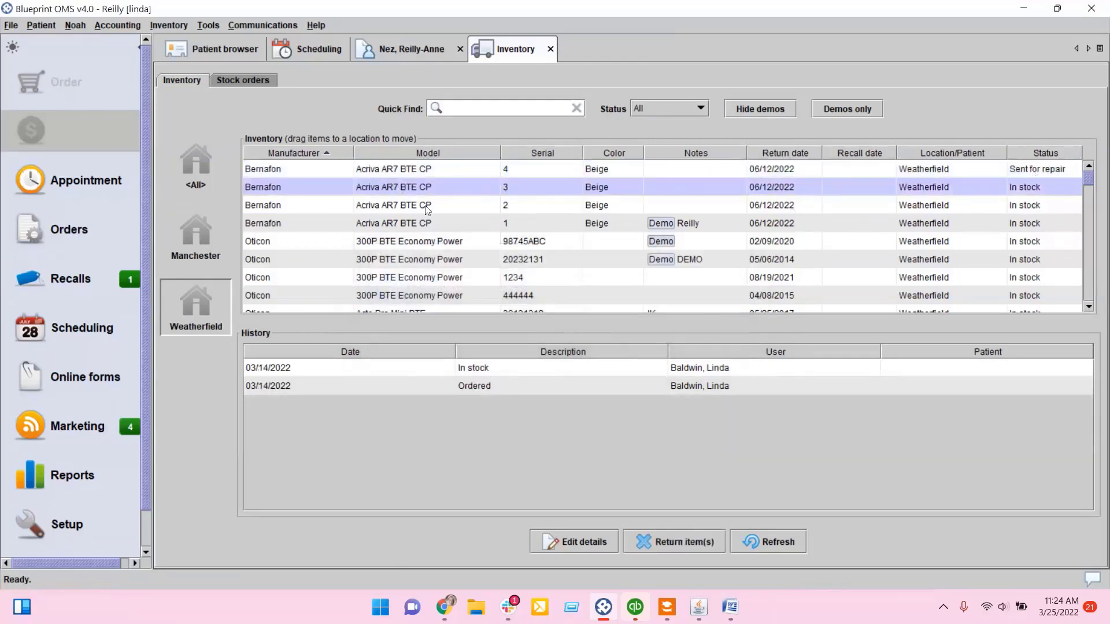
pyautogui.moveTo(444, 205); pyautogui.dragTo(191, 247)
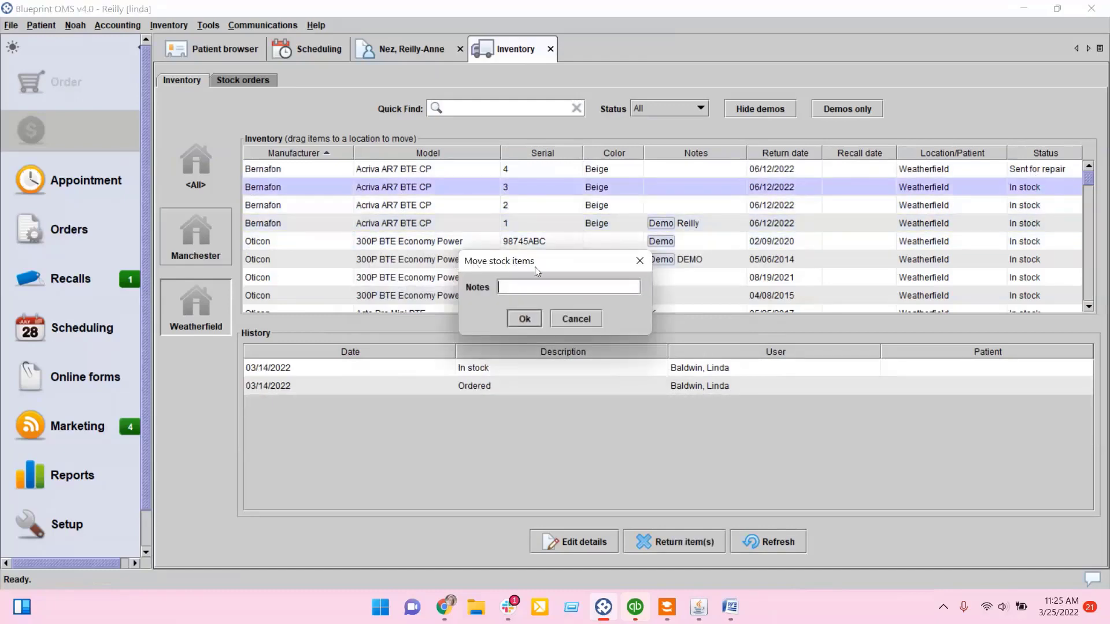
pyautogui.click(522, 320)
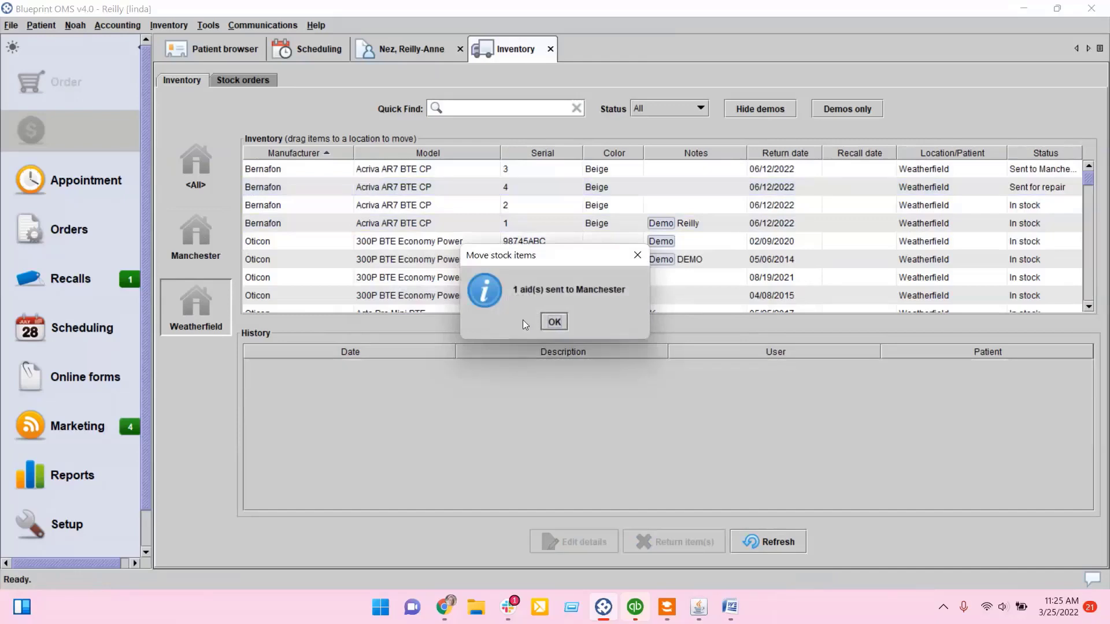
pyautogui.click(554, 322)
# Step: Acknowledge receipt of the Acriva AR7 BTE CP serial 3 at the Manchester location
pyautogui.click(981, 174)
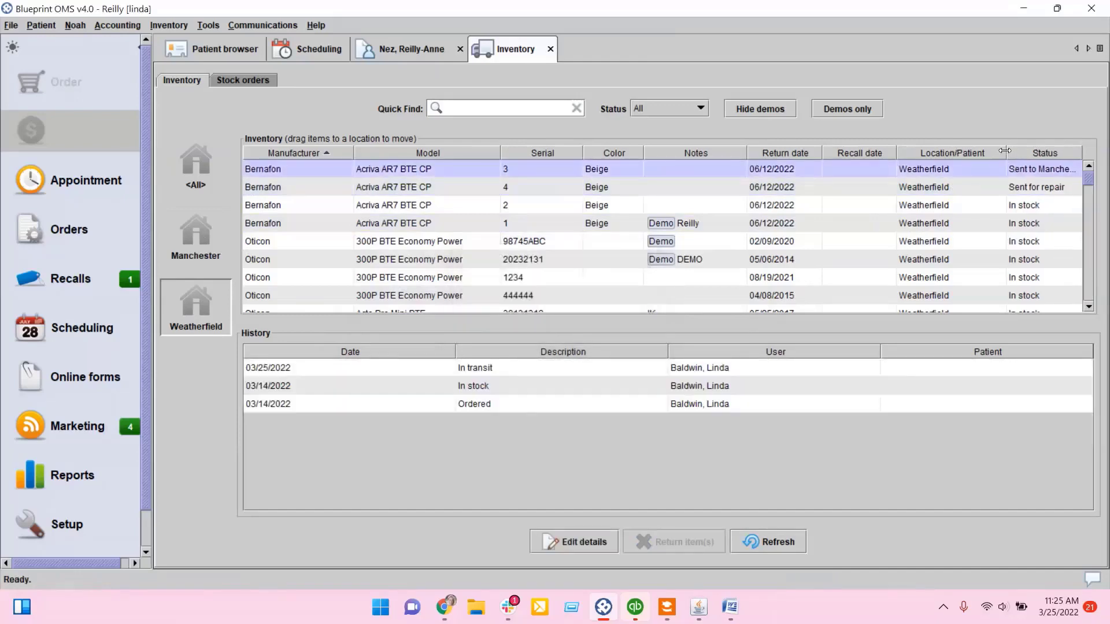
pyautogui.moveTo(1006, 152); pyautogui.dragTo(945, 152)
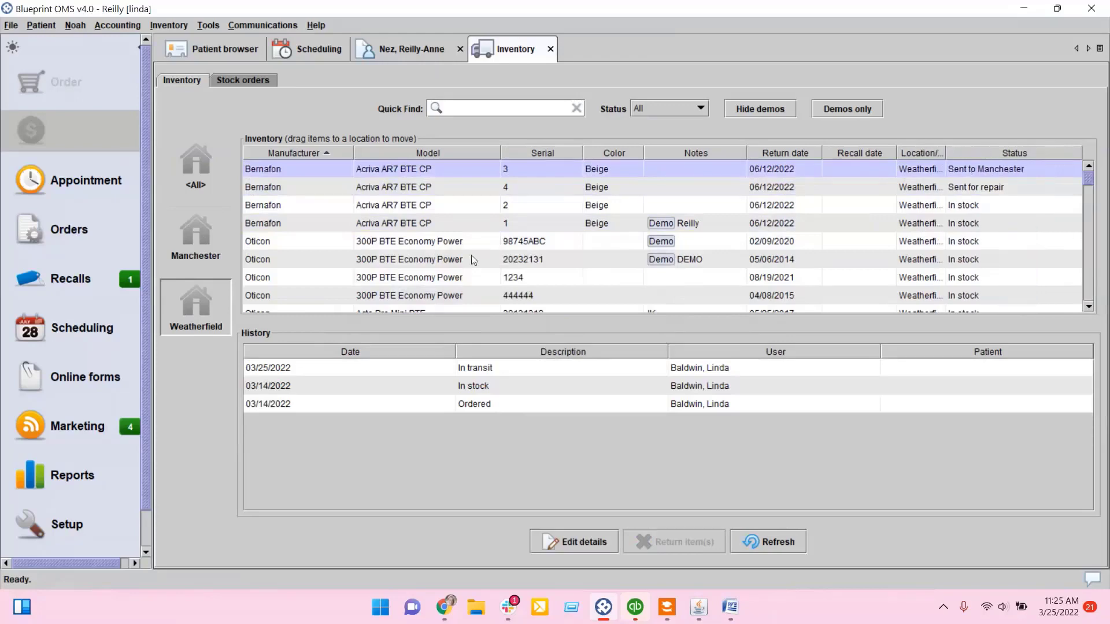
pyautogui.click(193, 238)
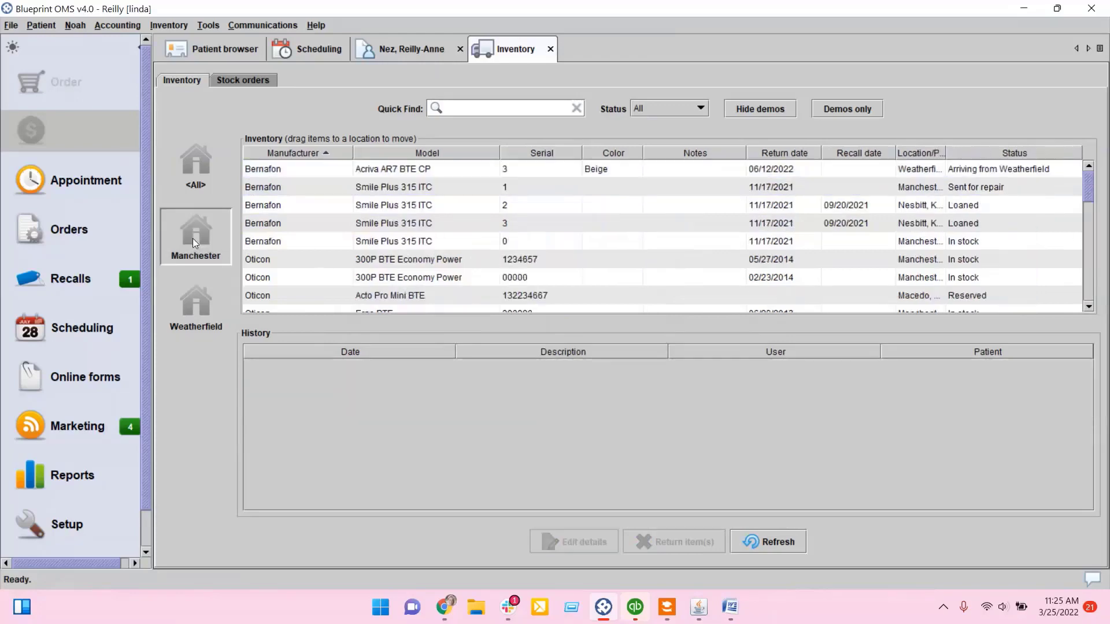
pyautogui.click(1005, 169)
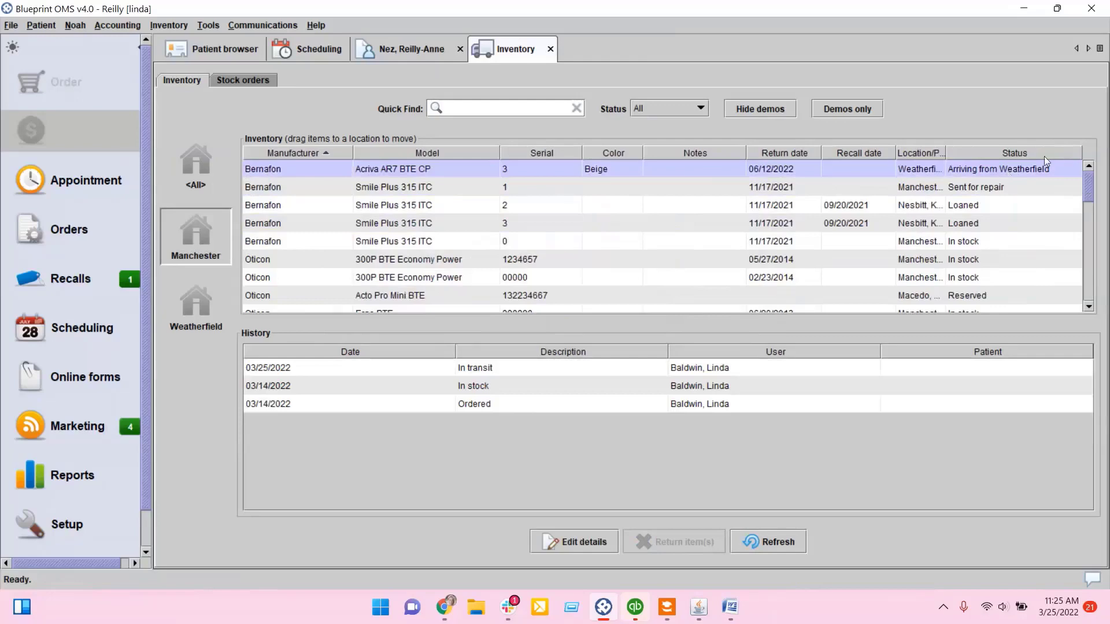
pyautogui.rightClick(673, 171)
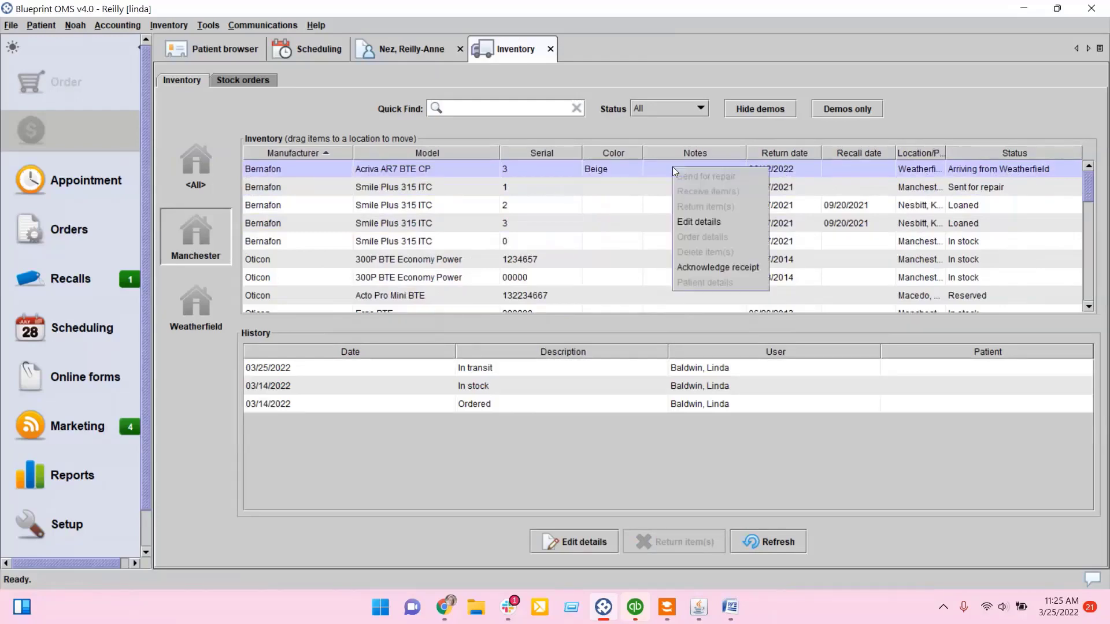
pyautogui.click(758, 268)
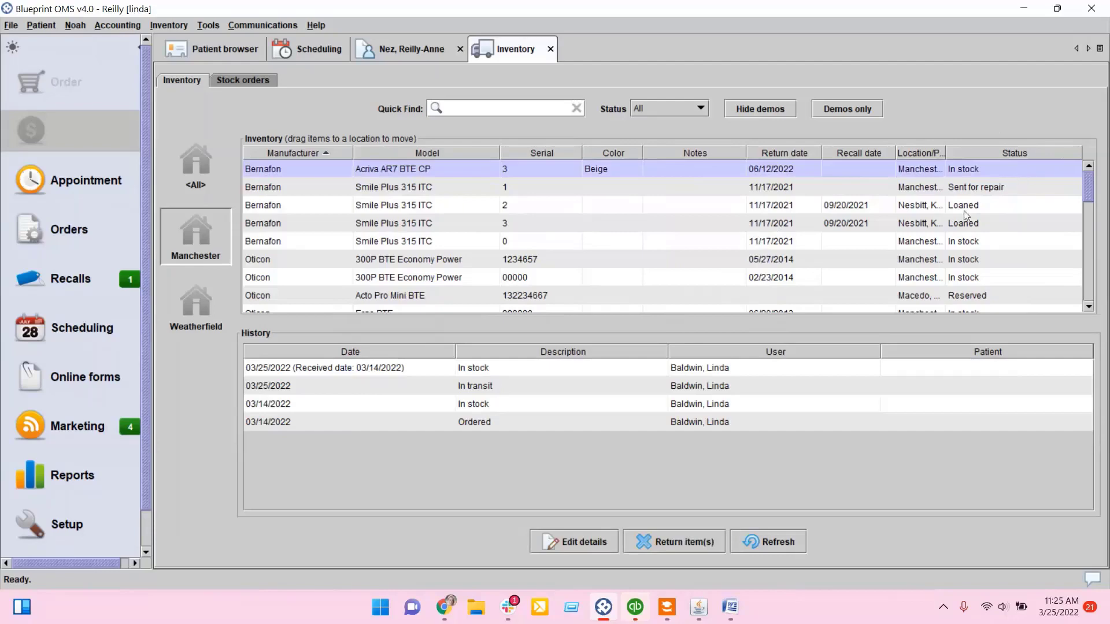
# Step: Close the inventory tab, open Reports and search for the inve report
pyautogui.click(550, 50)
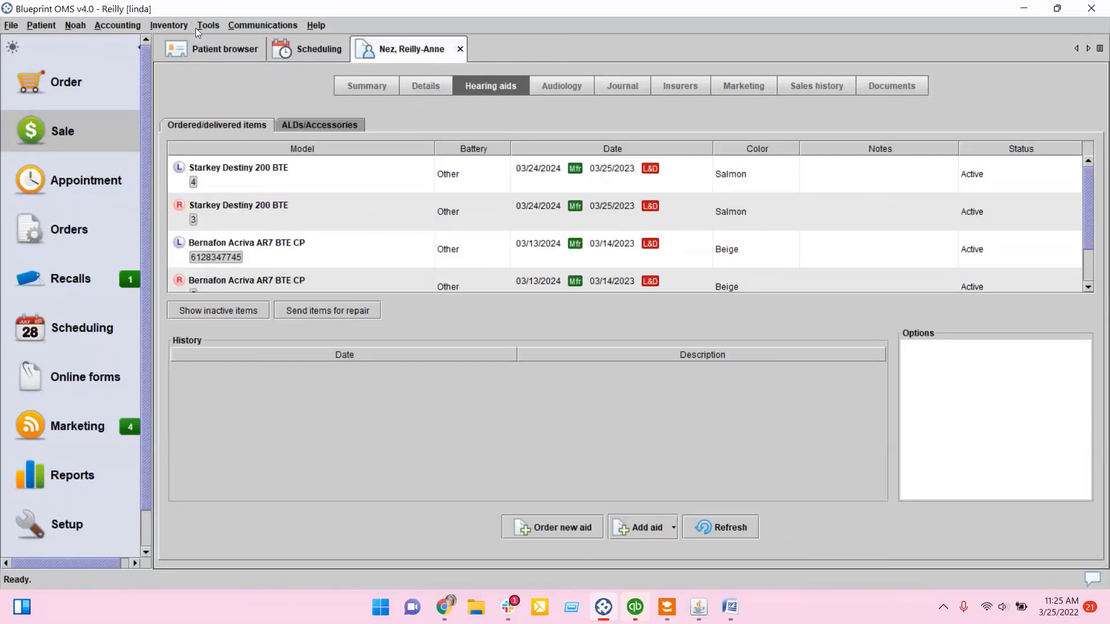
pyautogui.click(213, 25)
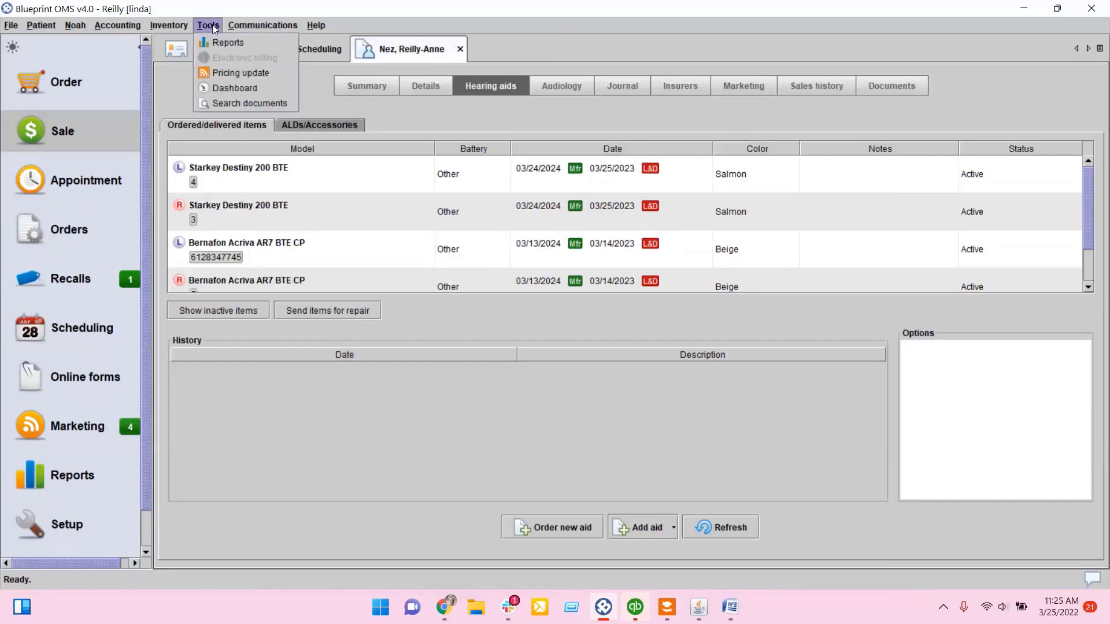
pyautogui.click(216, 44)
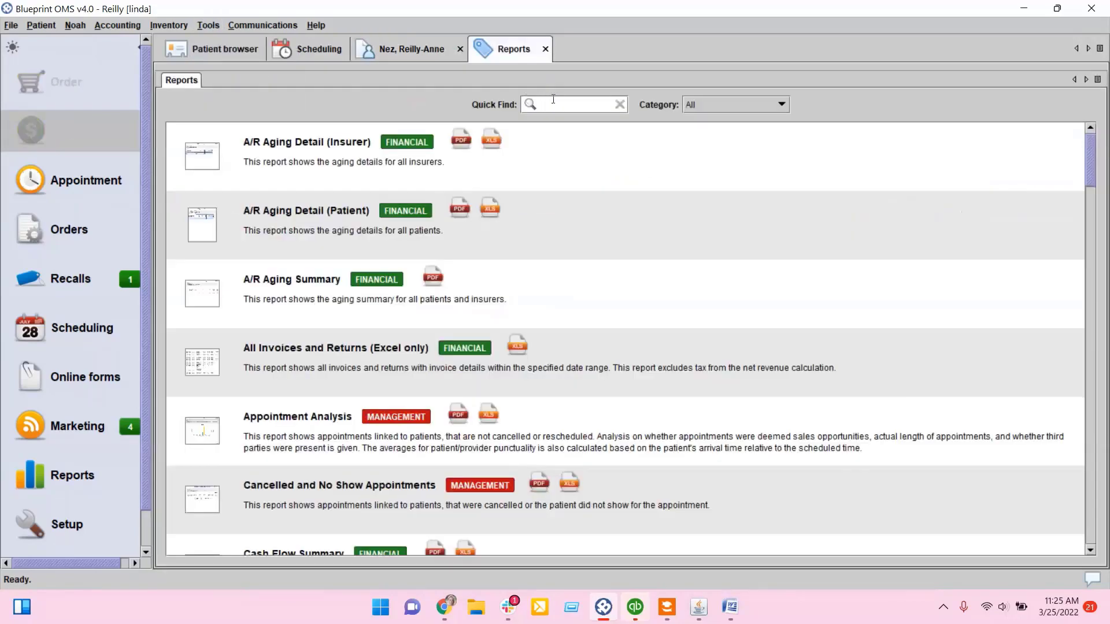
pyautogui.write('inve')
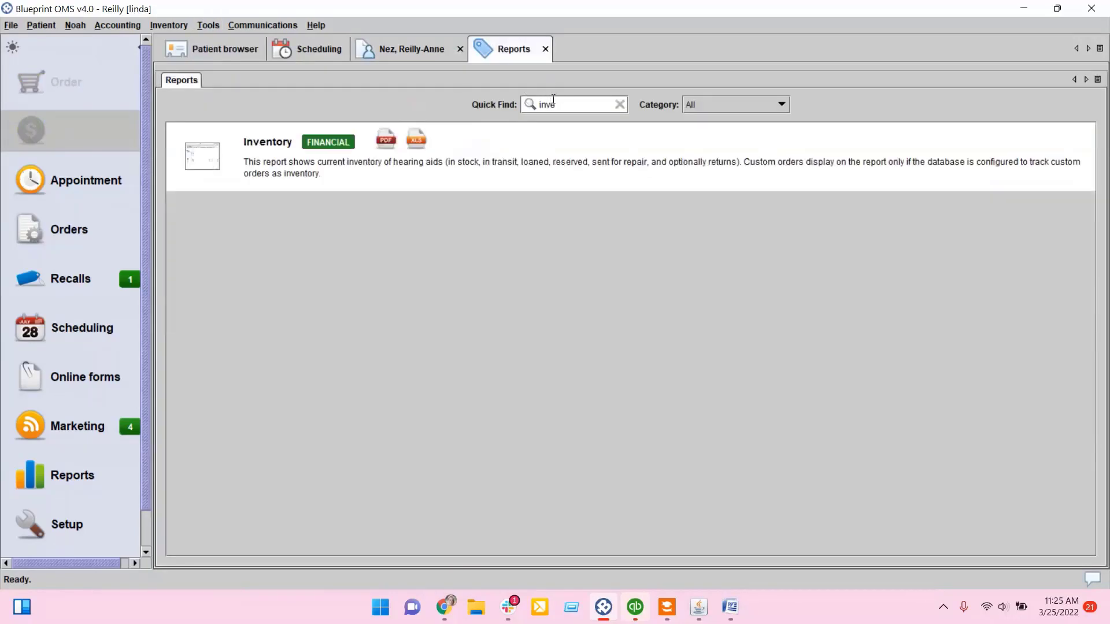
# Step: Run the Inventory report as a PDF grouped by Vendor, including demo hearing aids, for all clinics
pyautogui.click(535, 161)
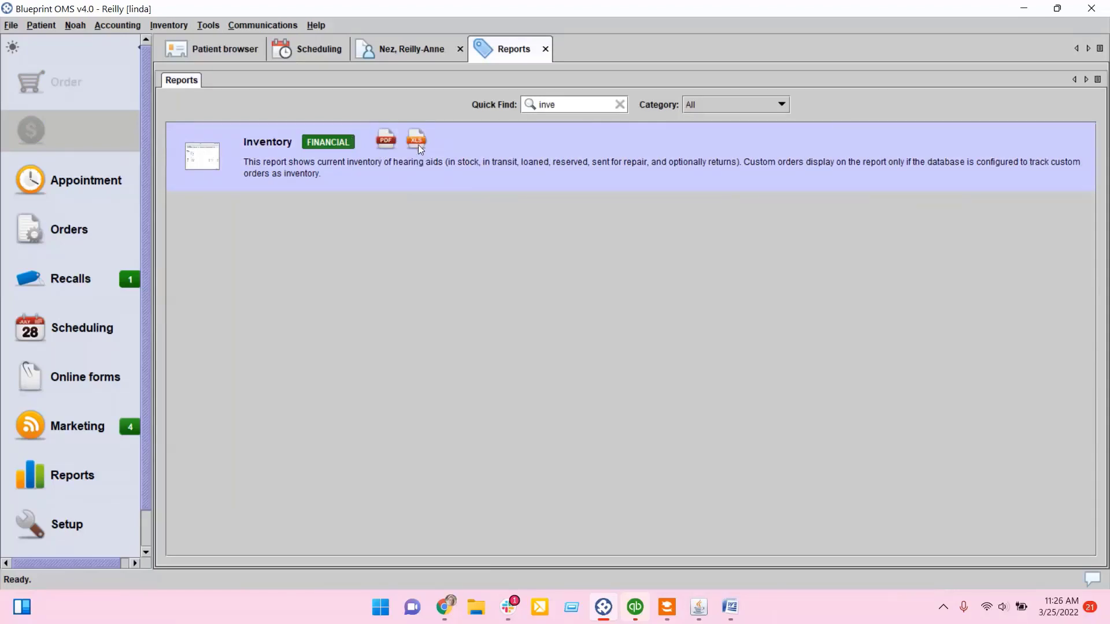
pyautogui.doubleClick(458, 144)
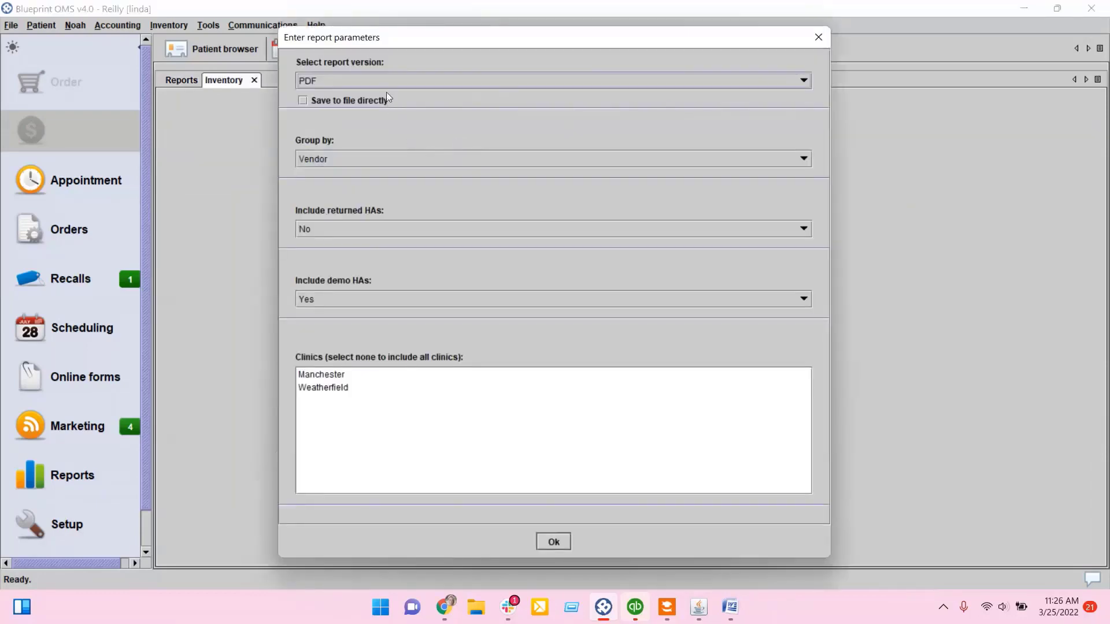
pyautogui.click(332, 163)
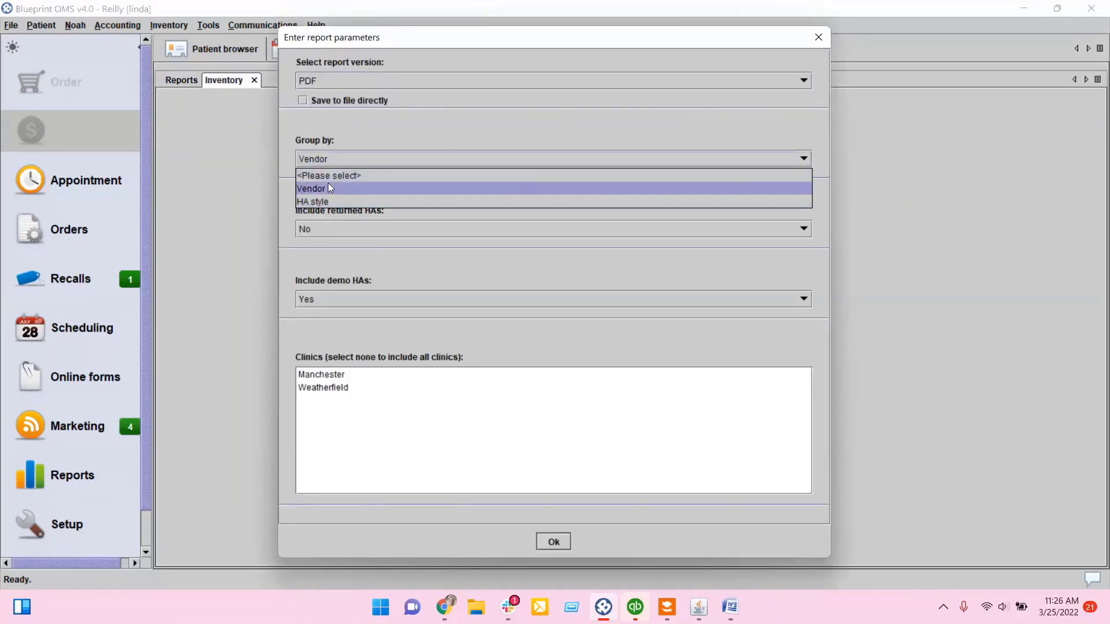
pyautogui.click(328, 183)
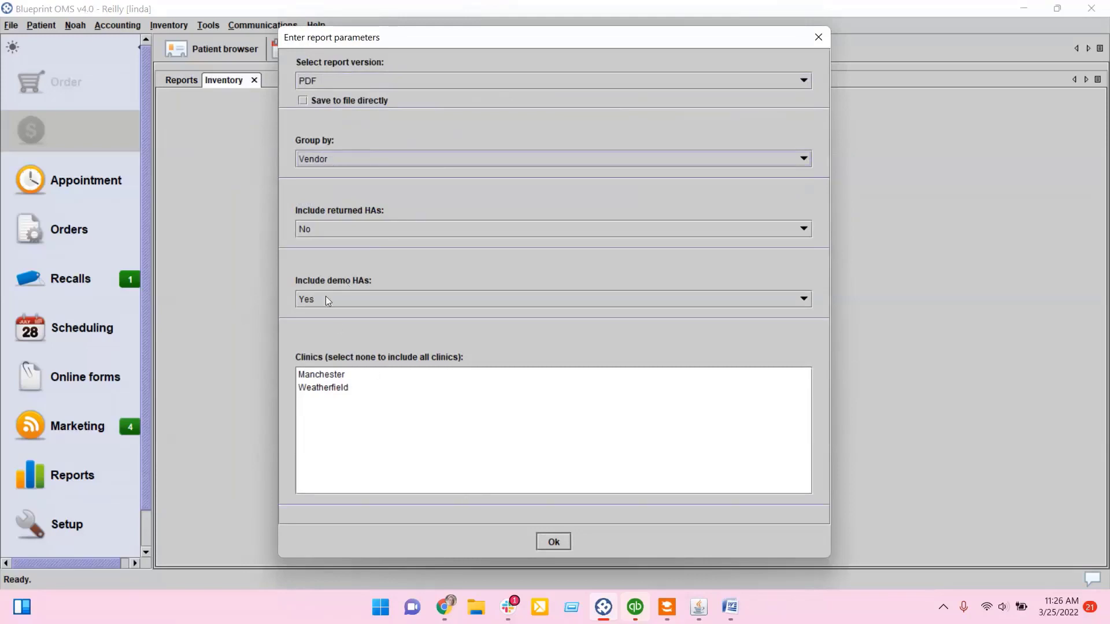
pyautogui.click(555, 541)
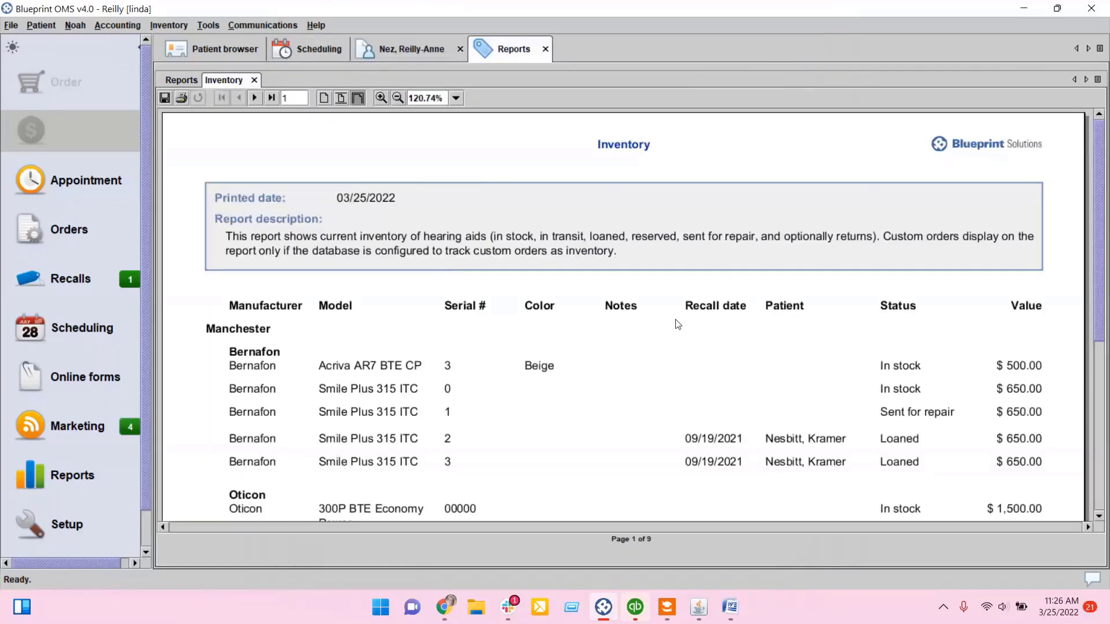
# Step: Scroll through the Manchester entries of the Inventory report and close the report
pyautogui.scroll(-3, 678, 324)
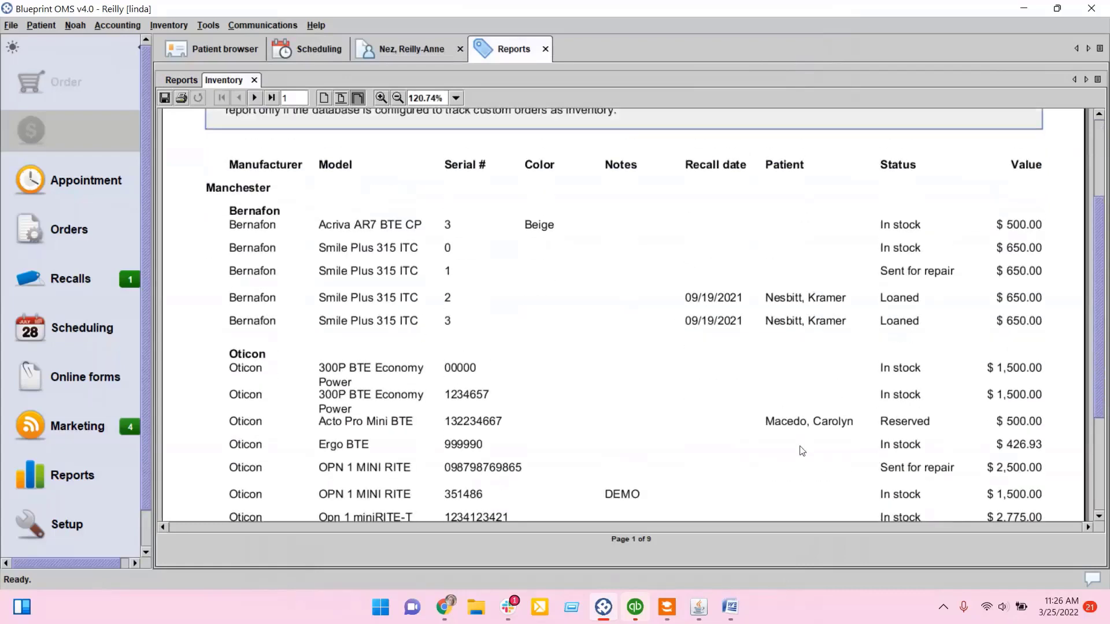
pyautogui.scroll(-1, 636, 353)
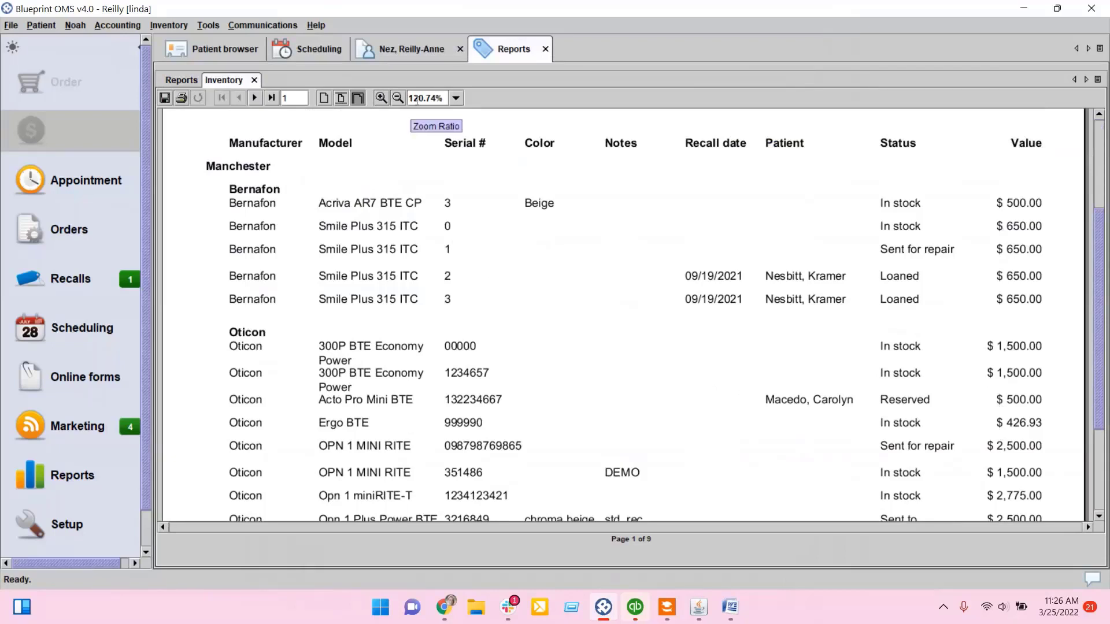
pyautogui.click(255, 81)
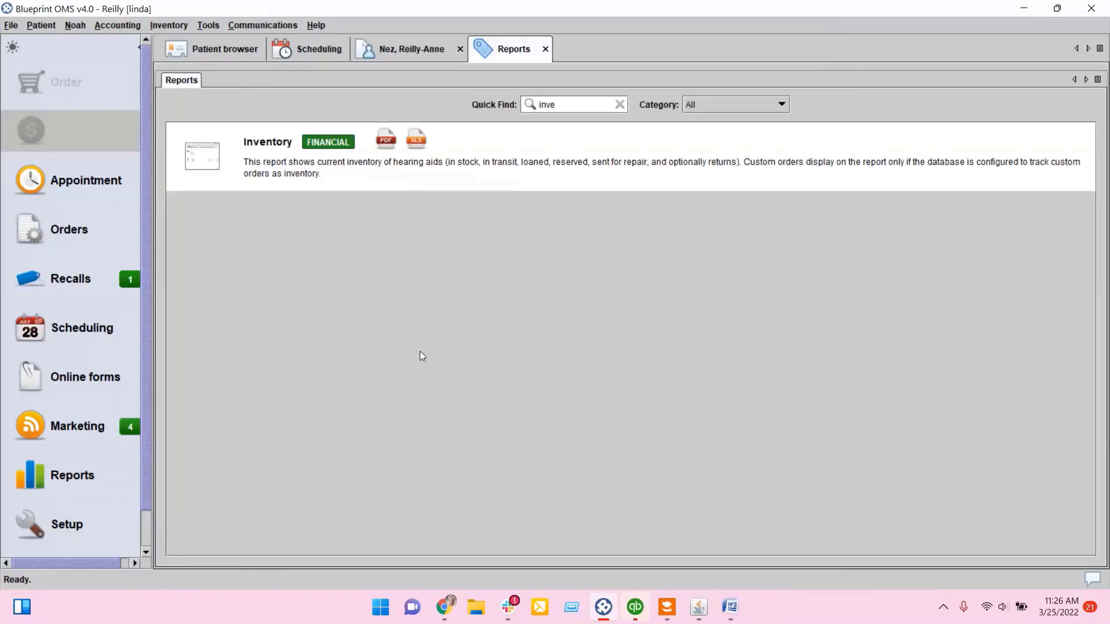
pyautogui.doubleClick(456, 149)
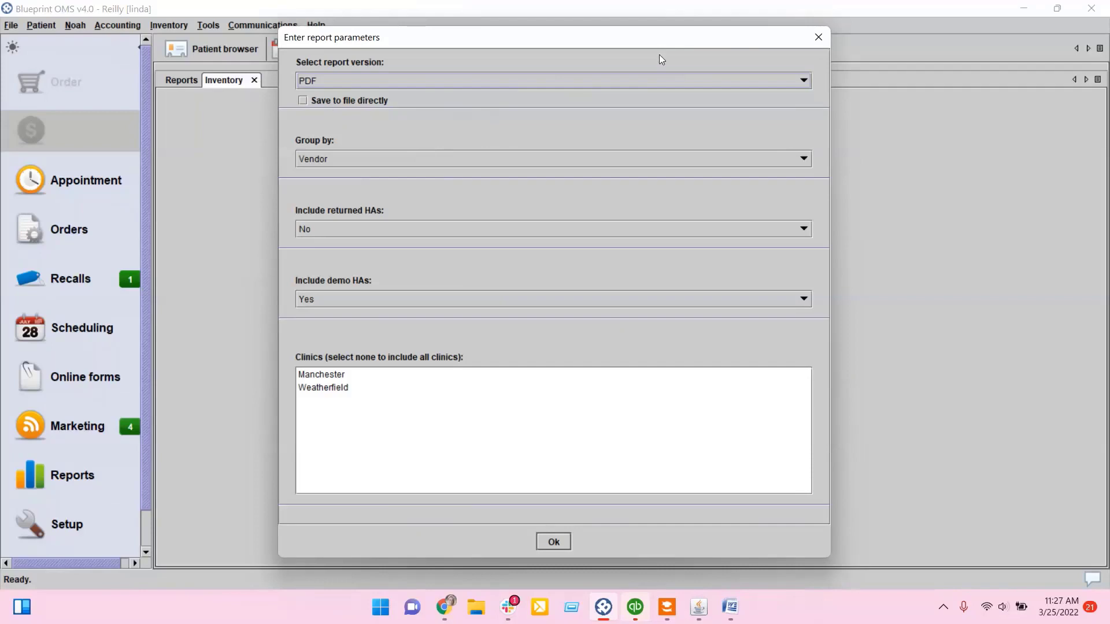
pyautogui.click(812, 40)
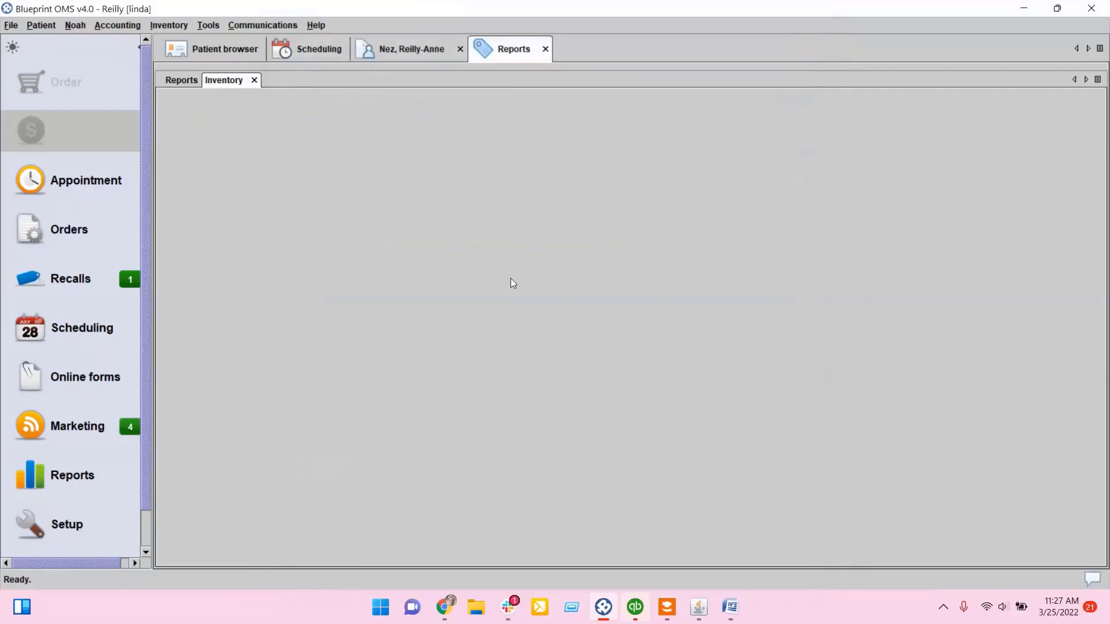
pyautogui.click(255, 80)
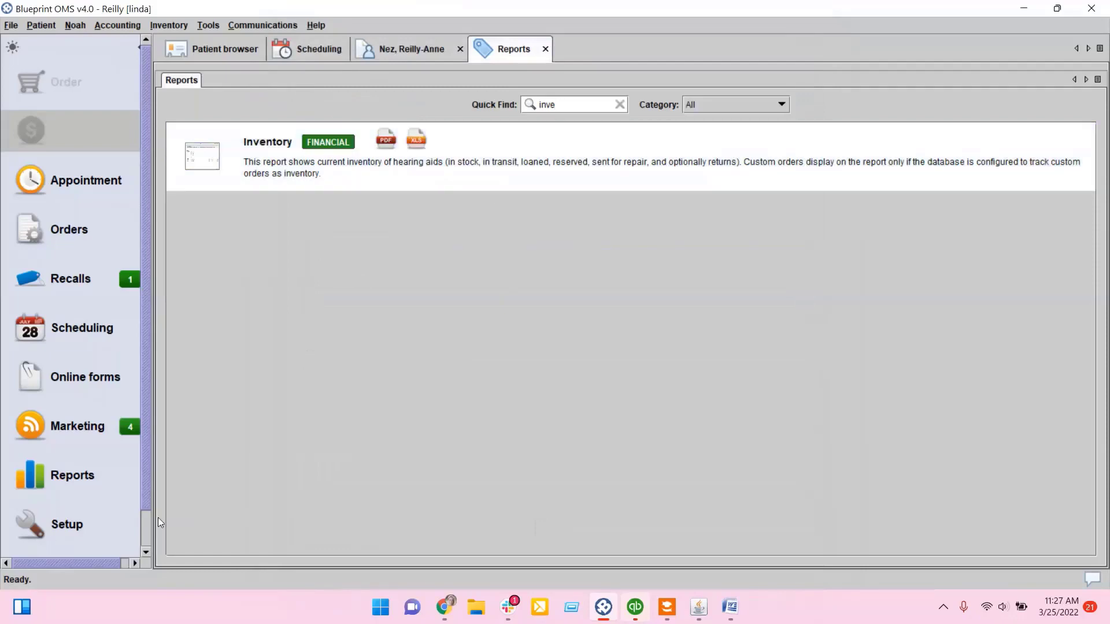
# Step: Review the report permissions of the first audiologist user in User administration, including Inventory access, without saving changes
pyautogui.click(61, 526)
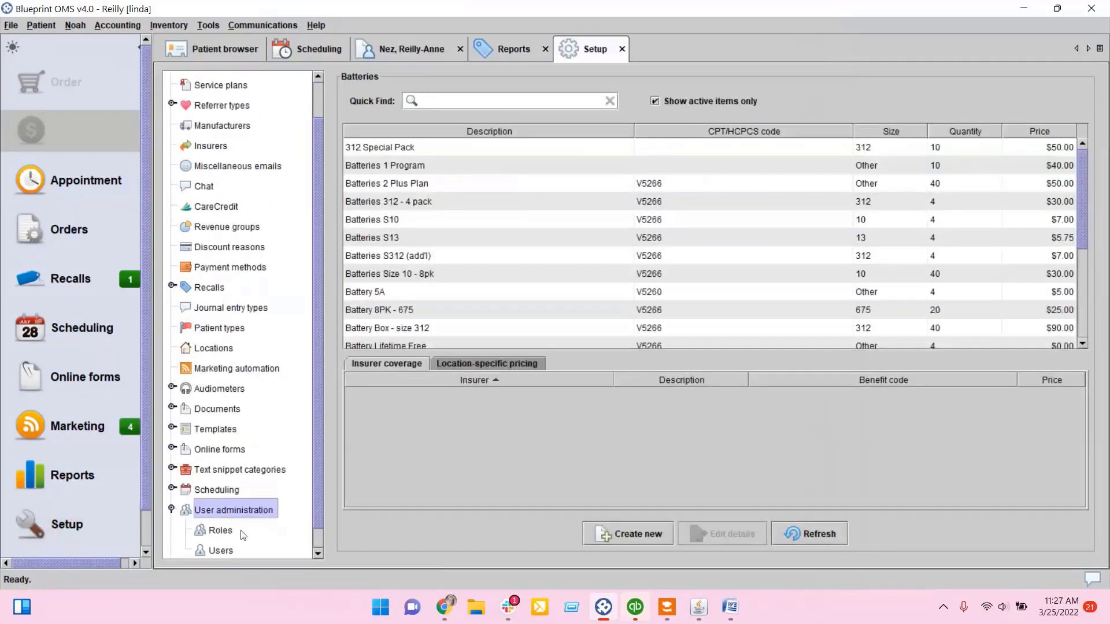
pyautogui.click(221, 551)
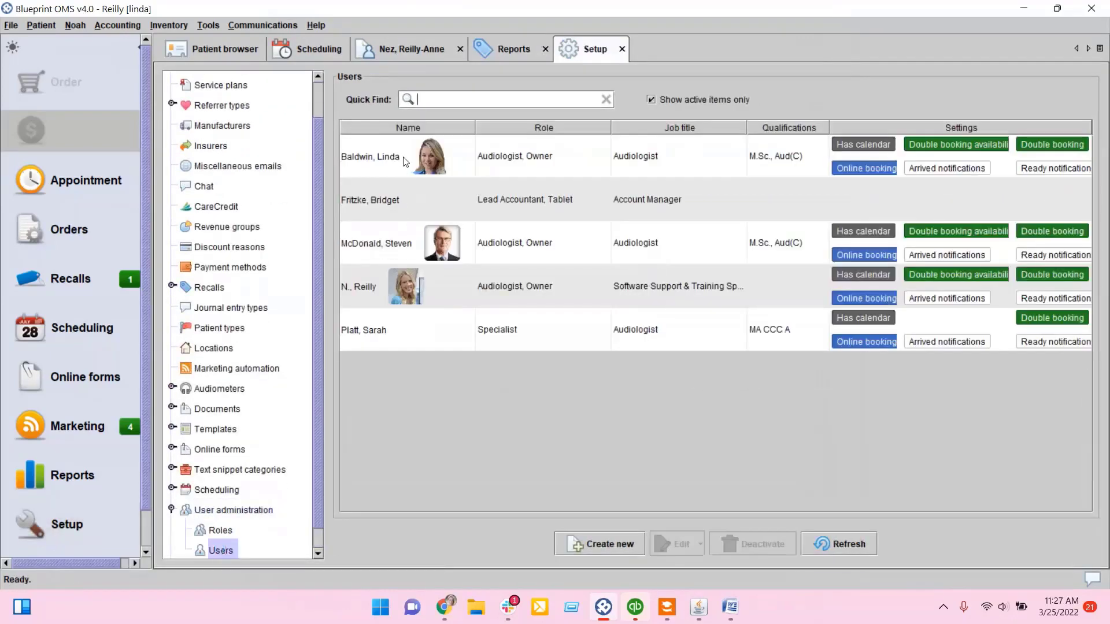
pyautogui.rightClick(405, 162)
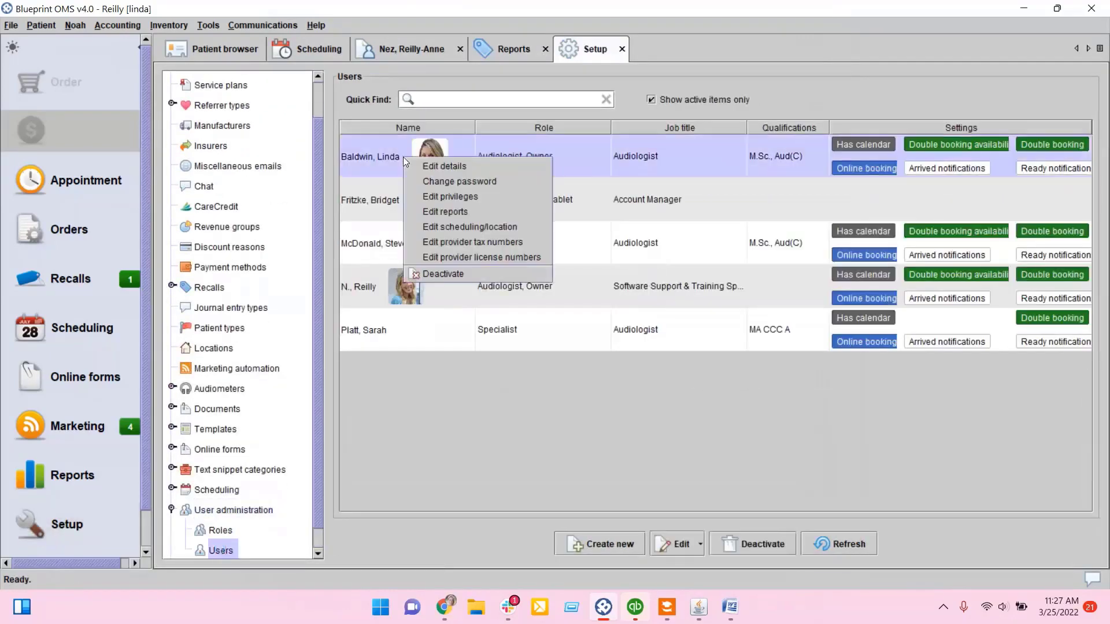
pyautogui.click(428, 211)
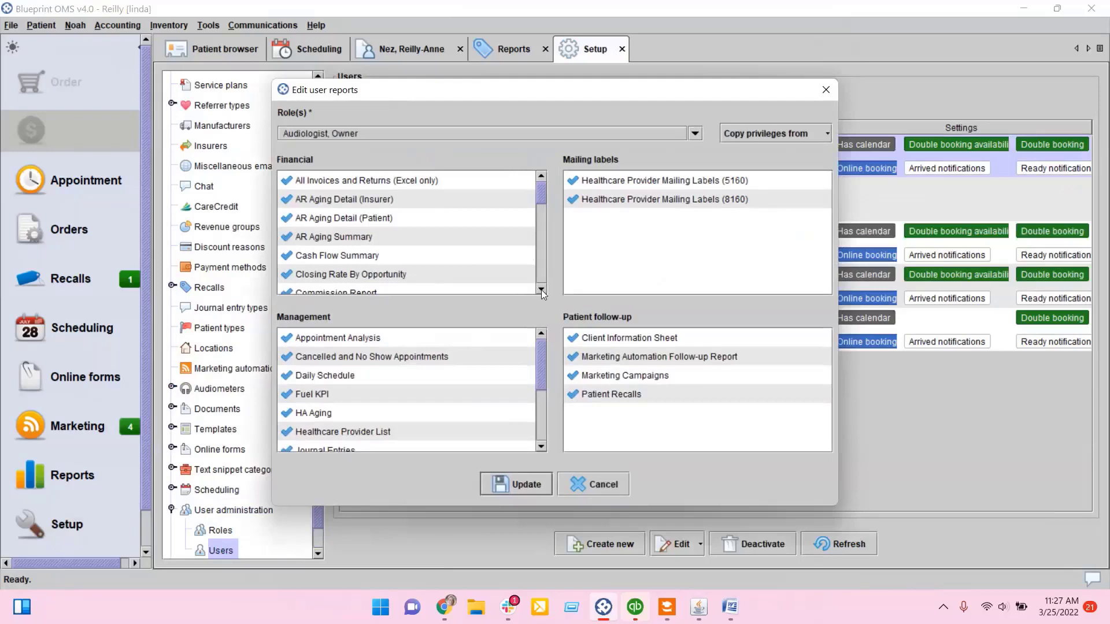
pyautogui.scroll(-3, 542, 292)
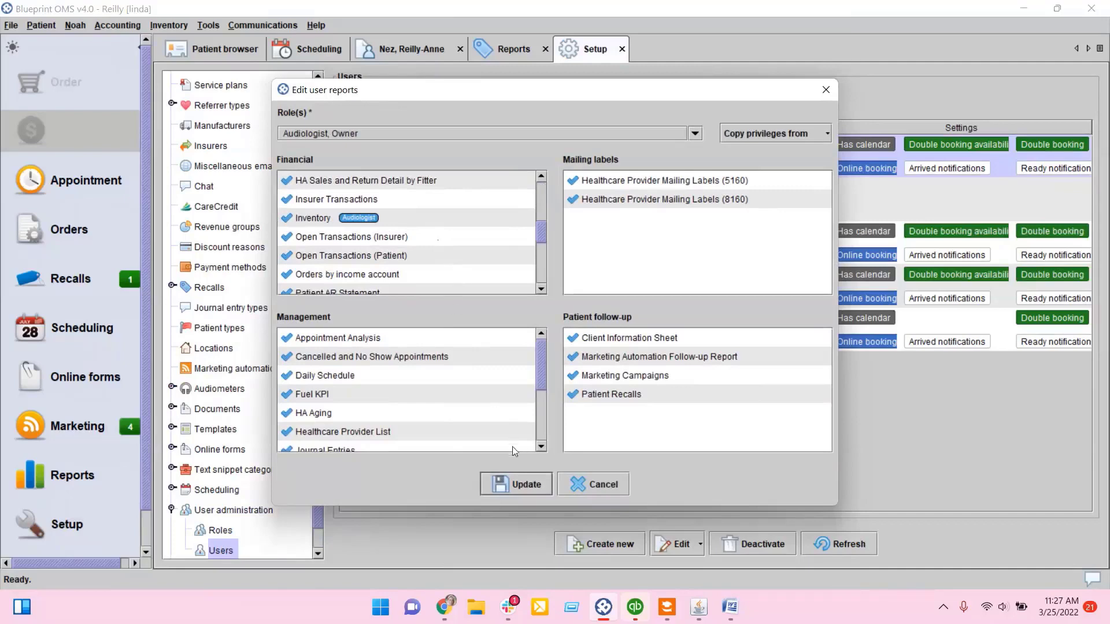
pyautogui.click(592, 481)
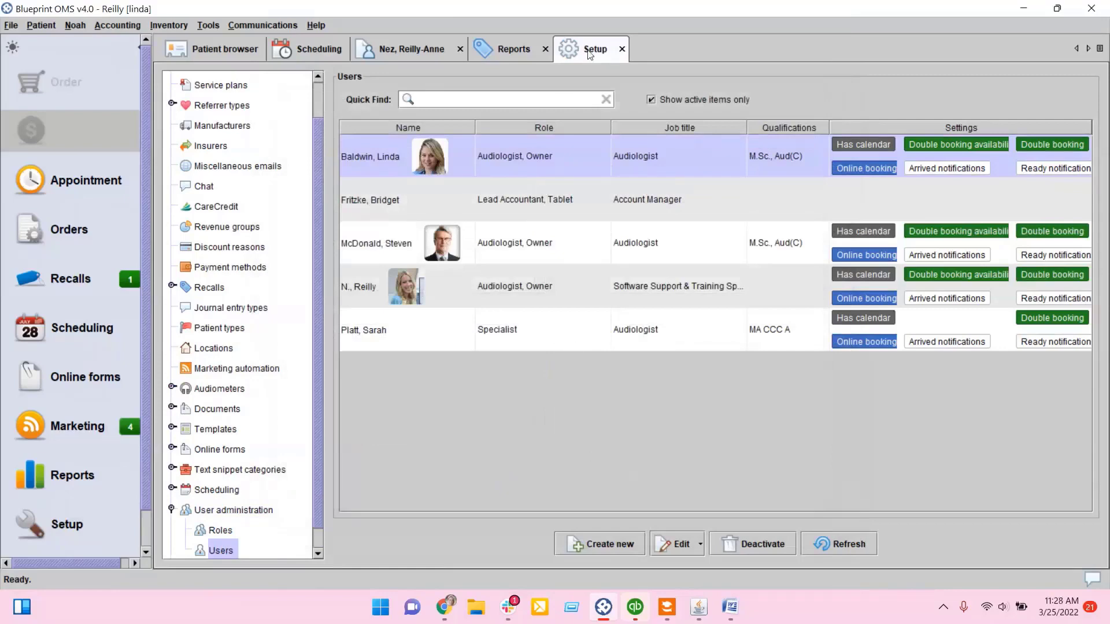
# Step: Close the Setup and Reports tabs and open the Help resources
pyautogui.click(620, 52)
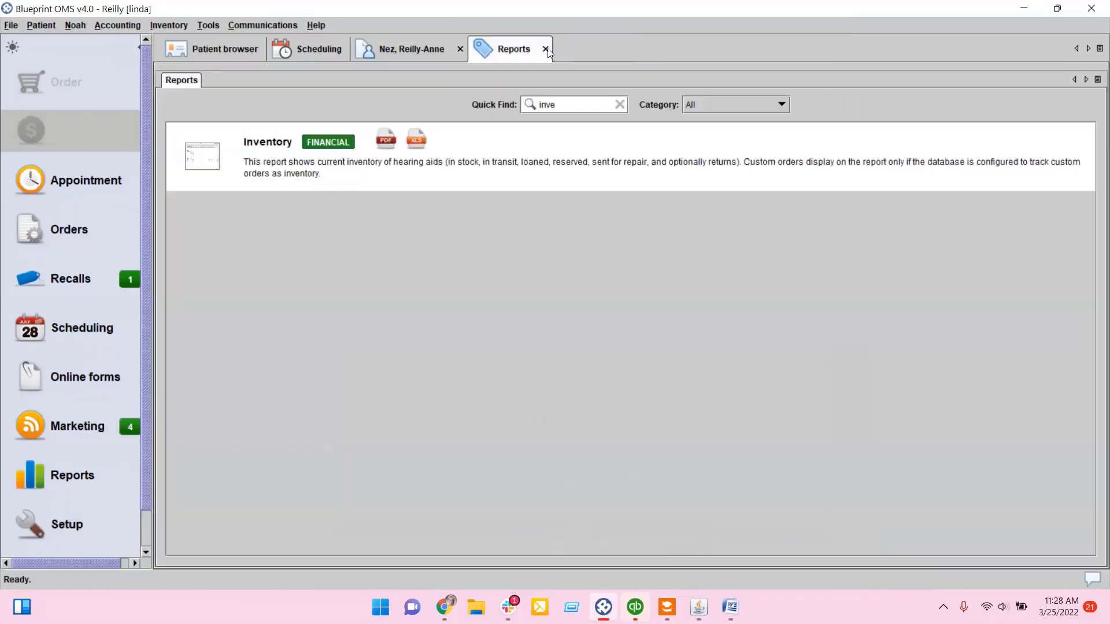
pyautogui.click(546, 49)
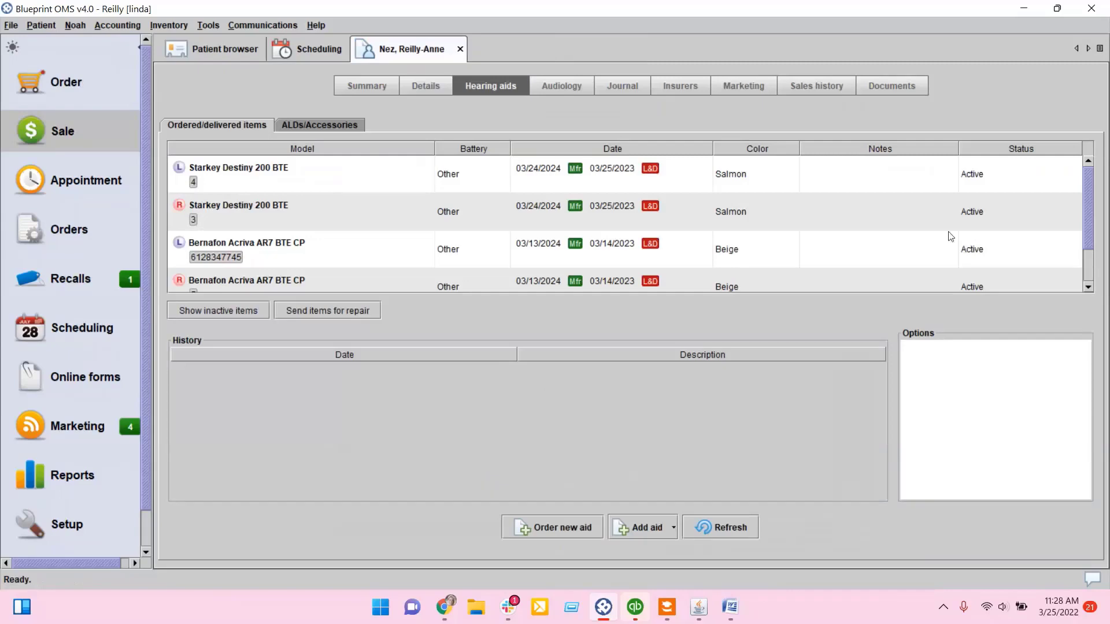
pyautogui.click(481, 22)
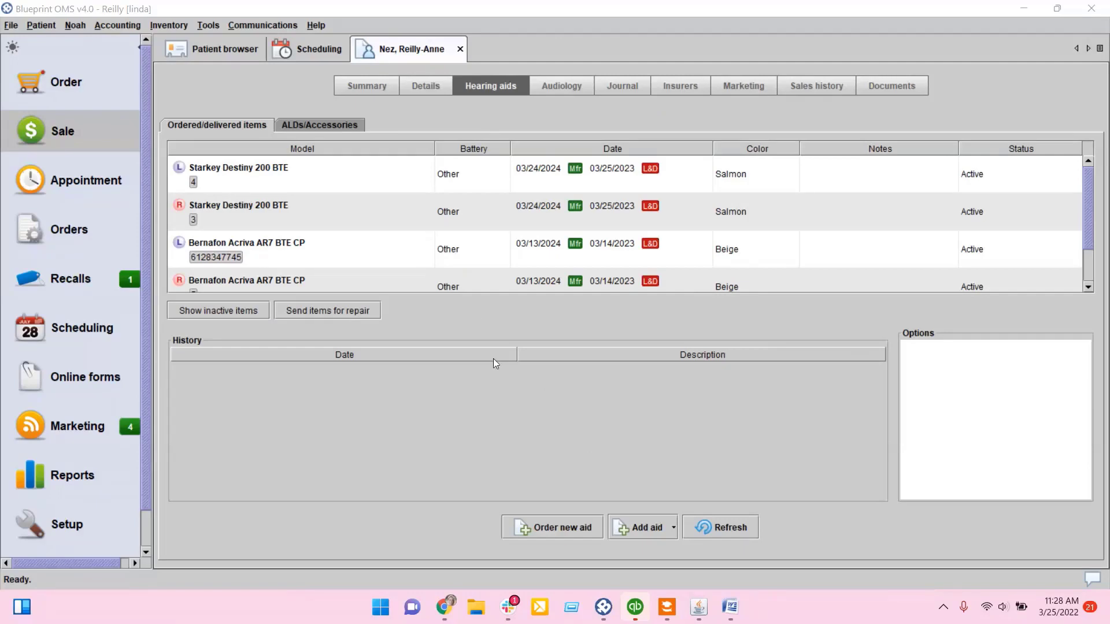
pyautogui.click(314, 25)
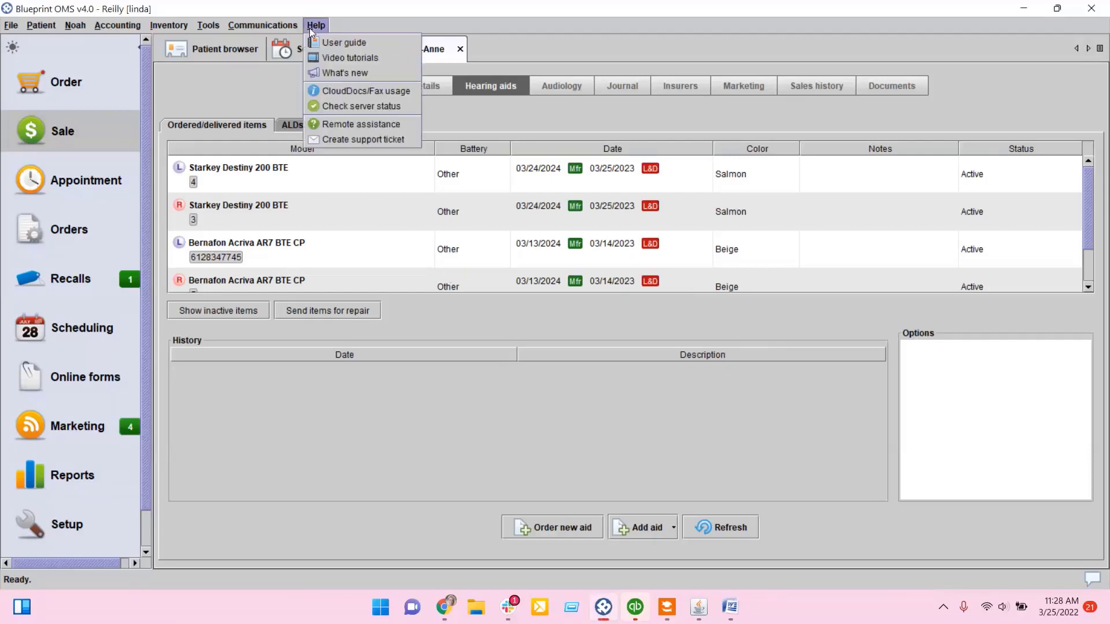